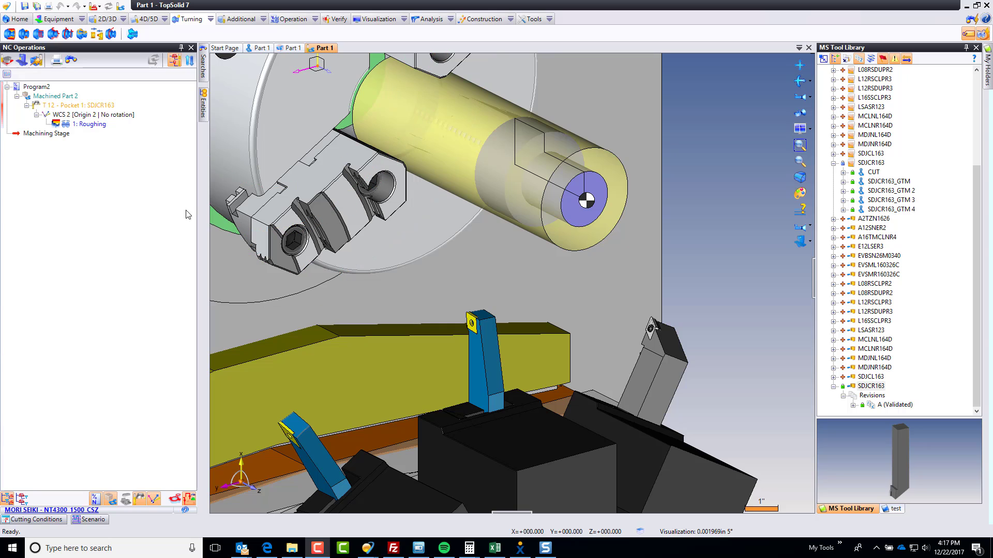
Close all the open Part 1 documents, leaving only the start page
click(300, 50)
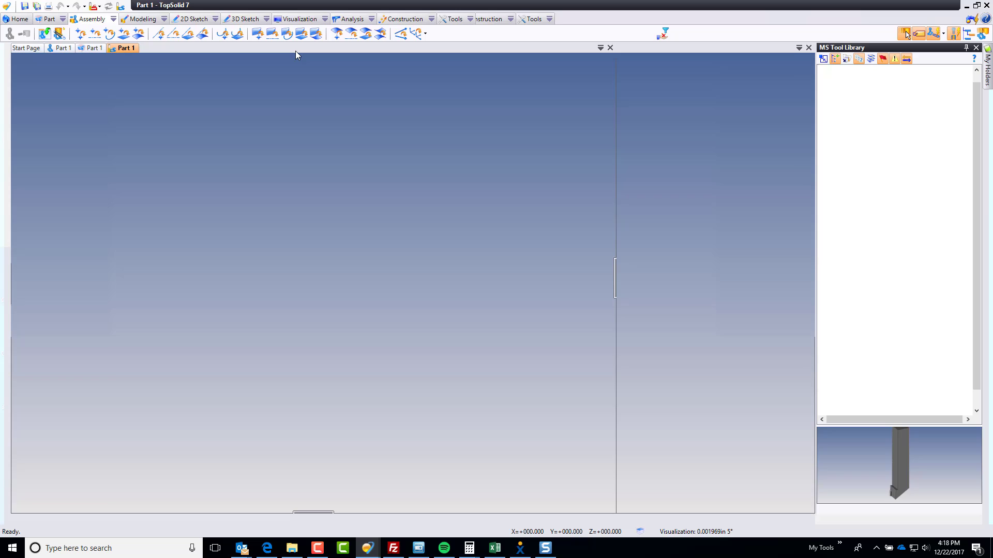
click(68, 48)
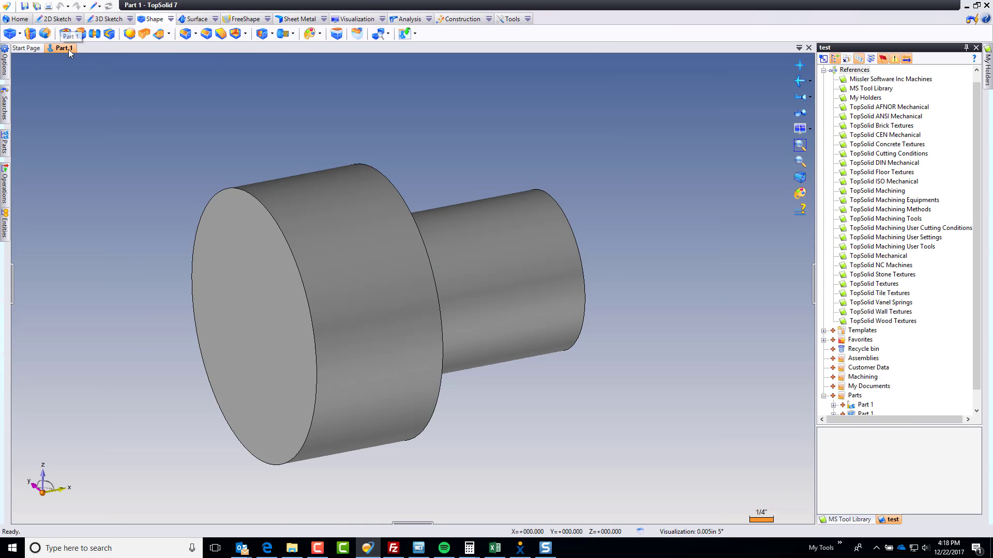
key(ctrl+F4)
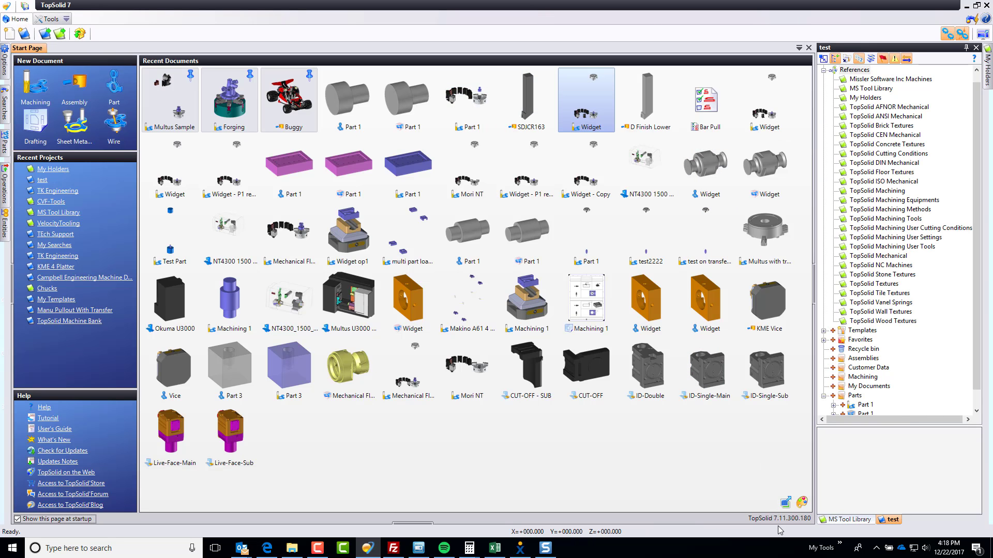
Preview the turning holder assemblies in the MS Tool Library, from SDJCL163 up the list to L16SSCLPR3
click(835, 520)
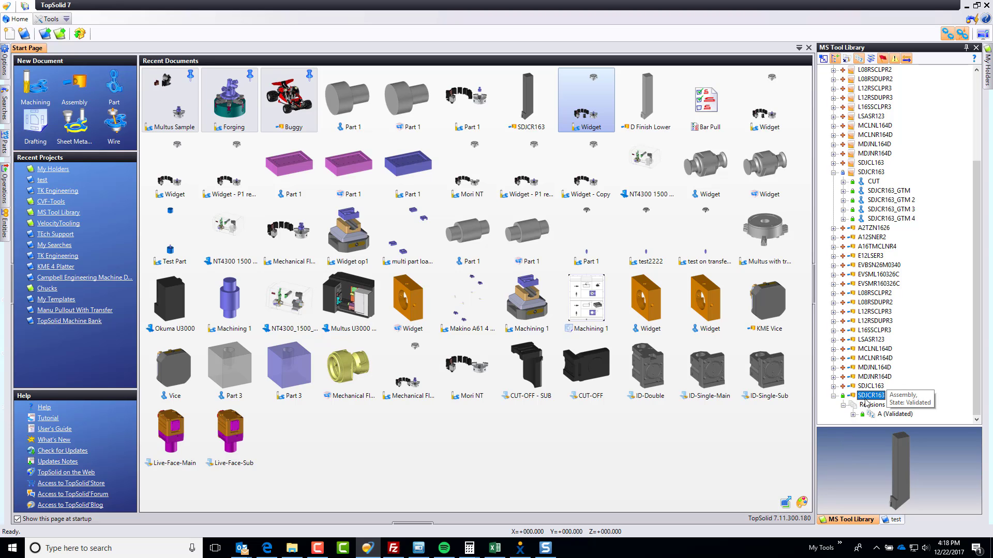
click(872, 386)
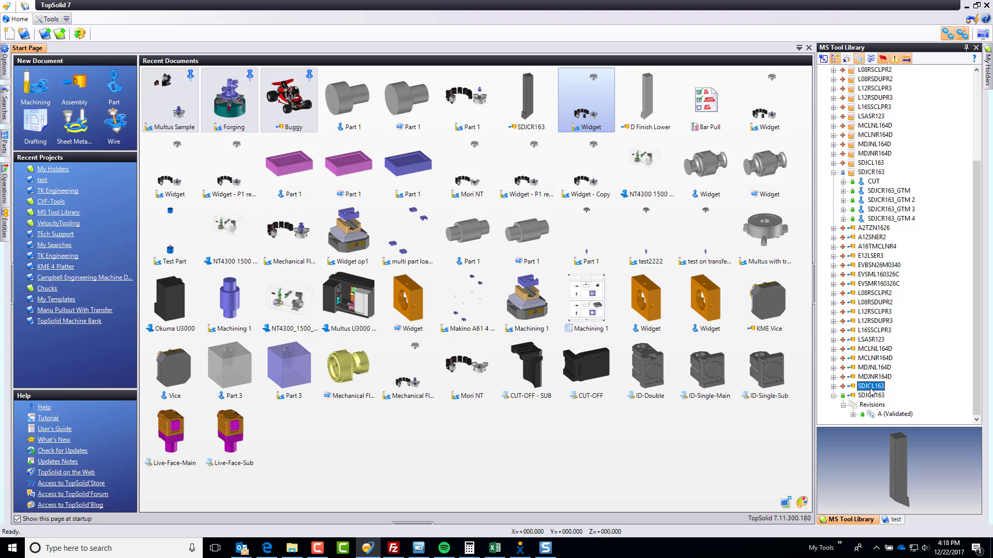
click(874, 377)
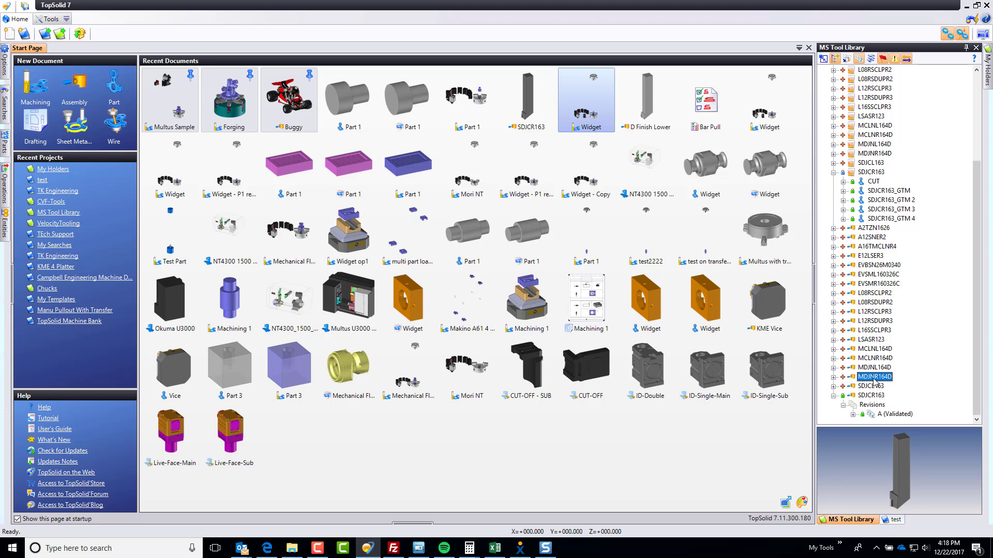
click(875, 367)
click(877, 359)
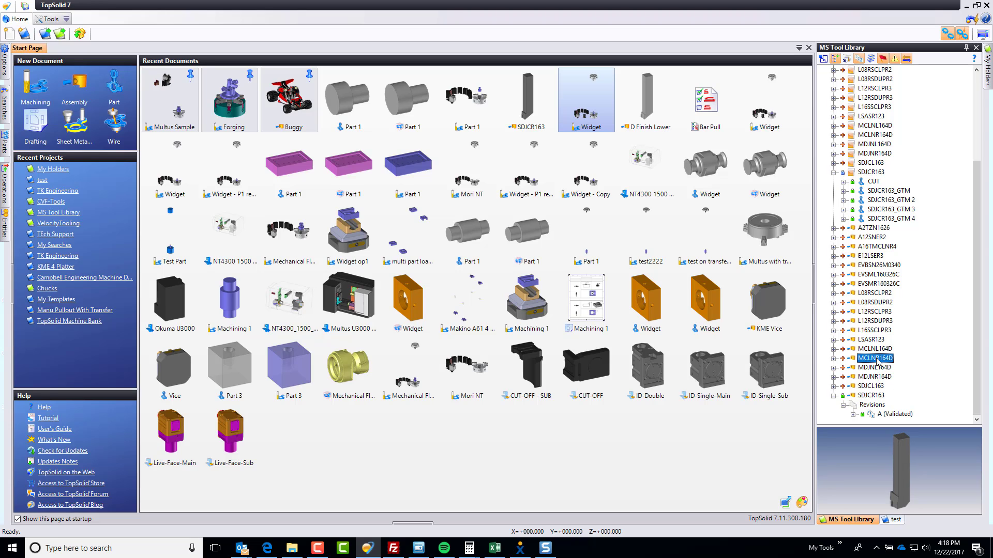
click(876, 350)
click(875, 341)
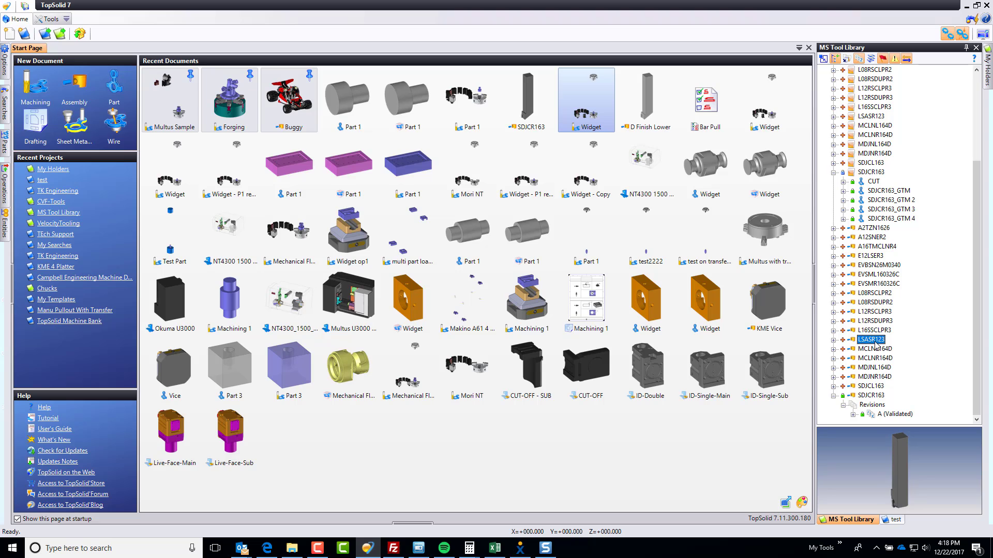
click(875, 329)
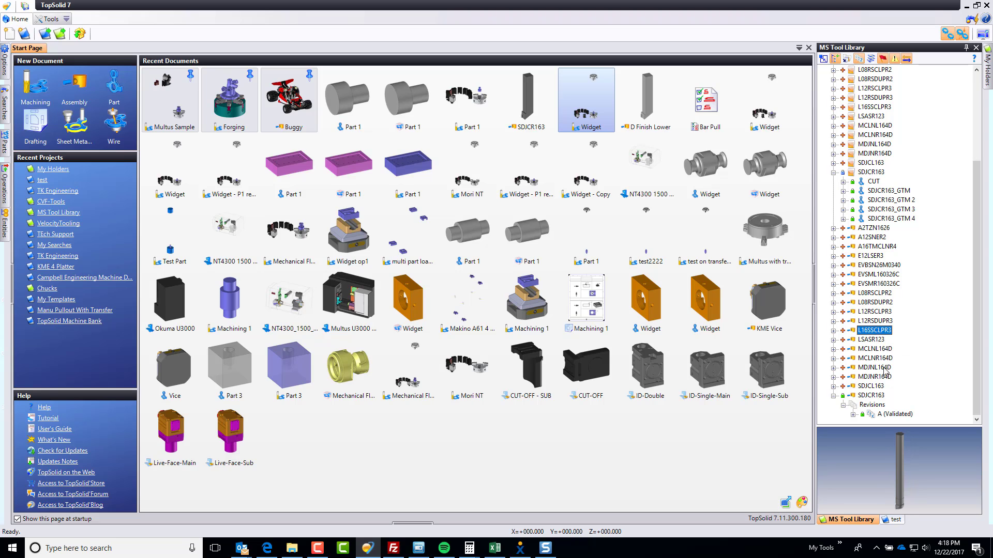
Open the L16SSCLPR3 assembly and inspect the insert end of the boring bar up close
double_click(866, 331)
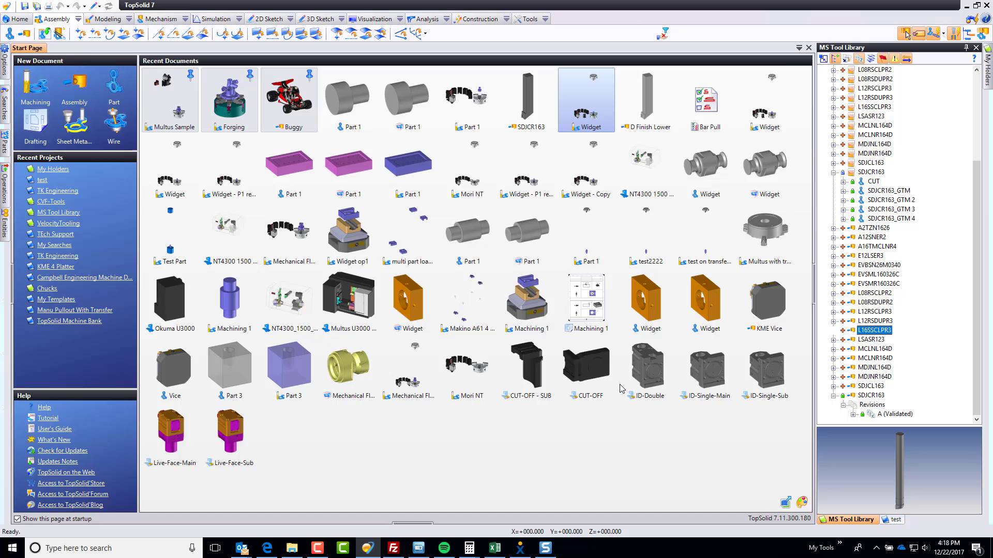
scroll(534, 312, down, 5)
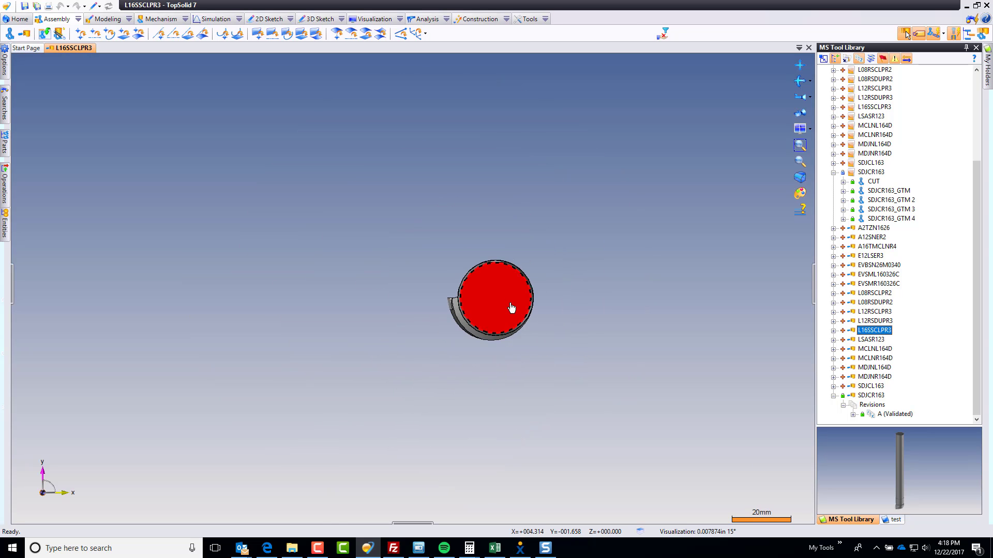
middle_drag(507, 303, 587, 343)
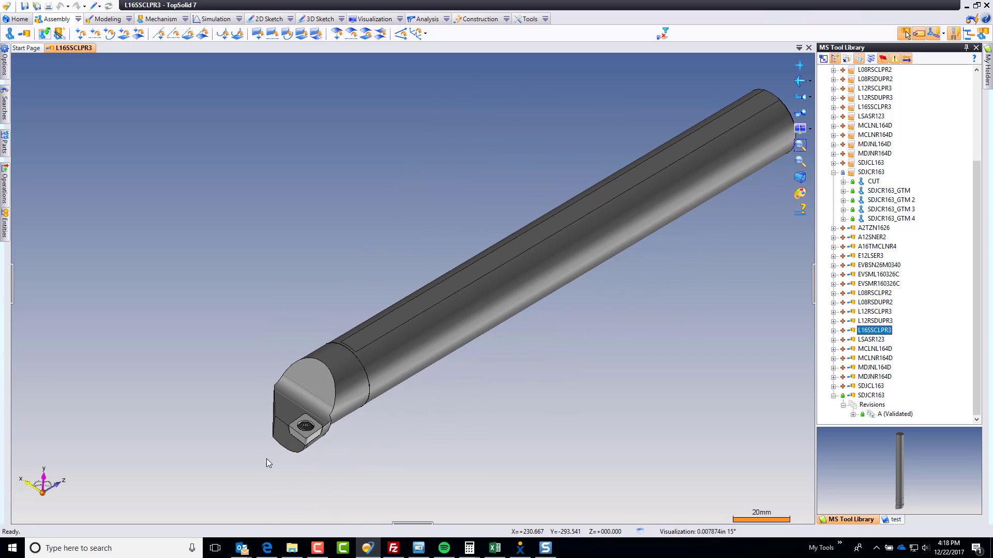
scroll(268, 459, up, 5)
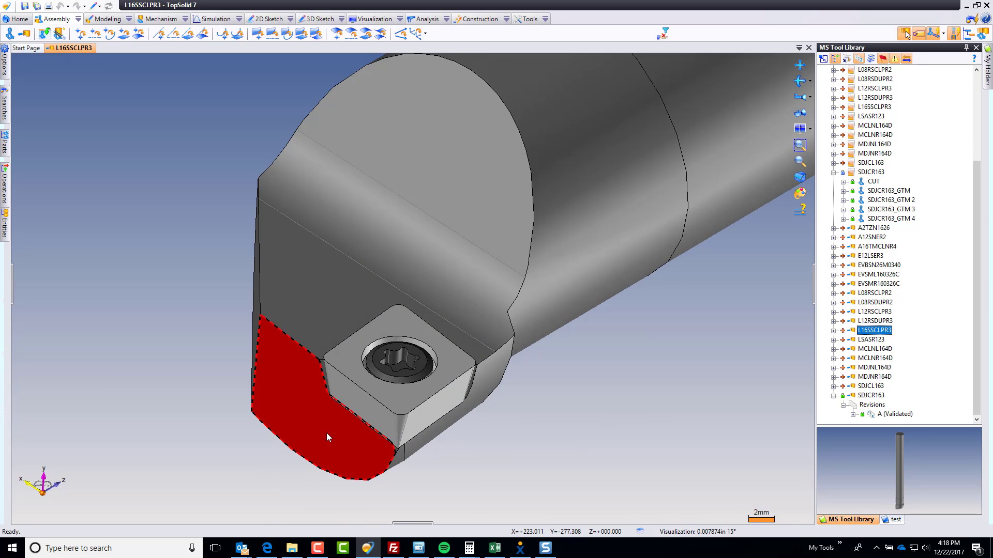
Edit the CUT insert in place, run Heal on its shape through all result stages, and return to the assembly
double_click(406, 410)
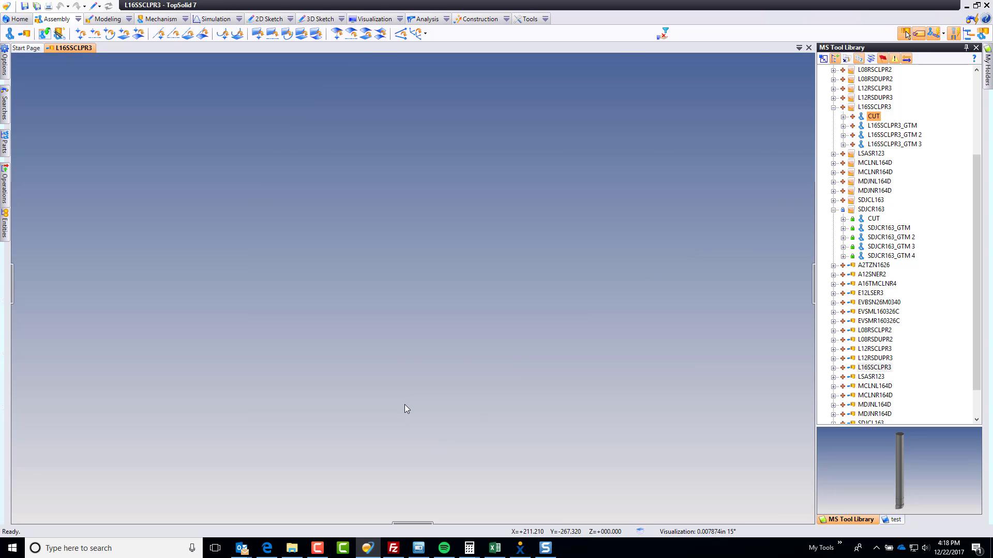
click(197, 19)
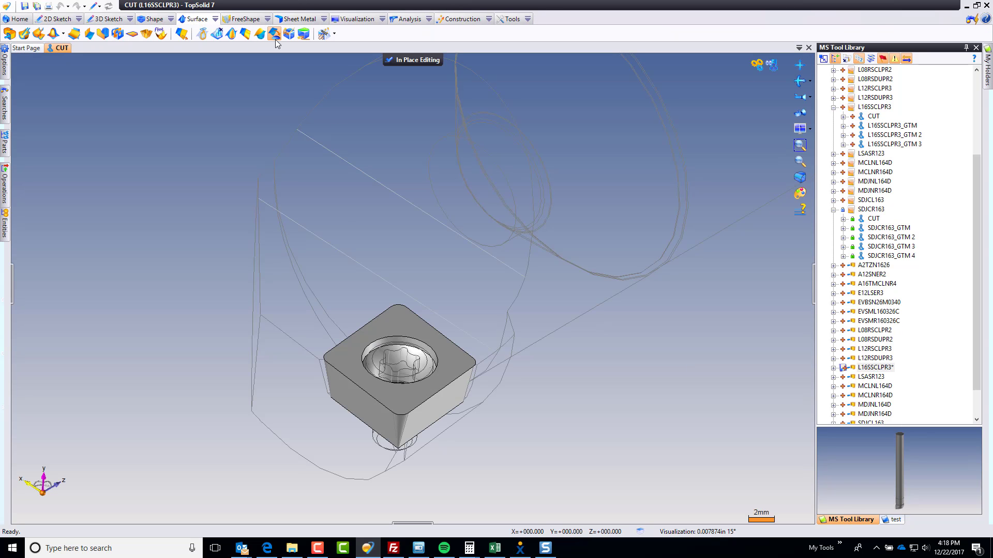
click(323, 33)
click(424, 383)
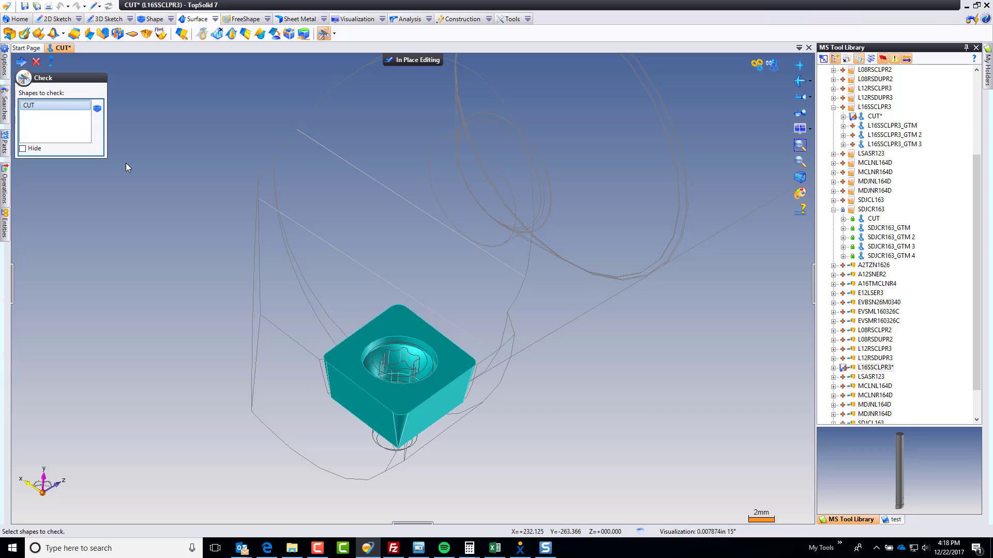
click(35, 62)
click(36, 63)
click(37, 62)
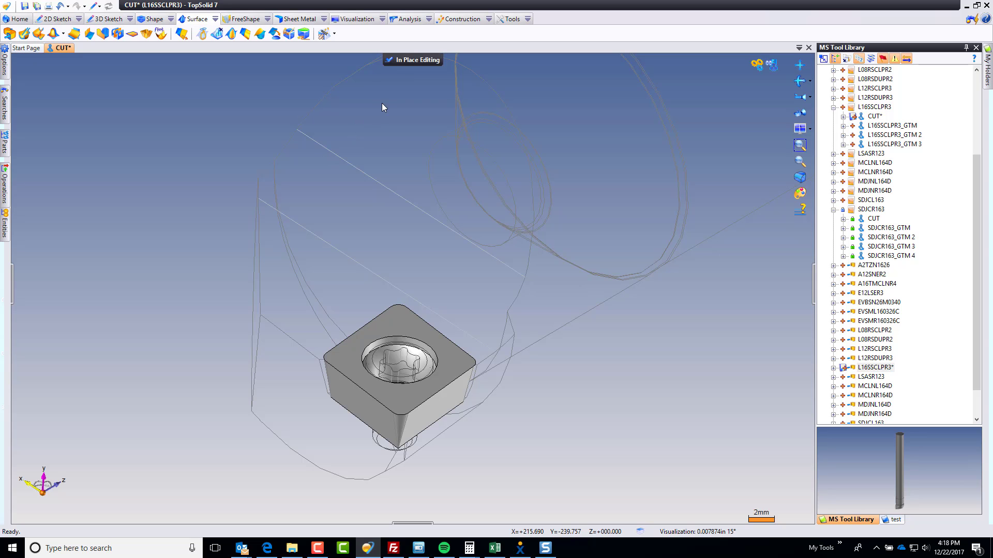
click(398, 61)
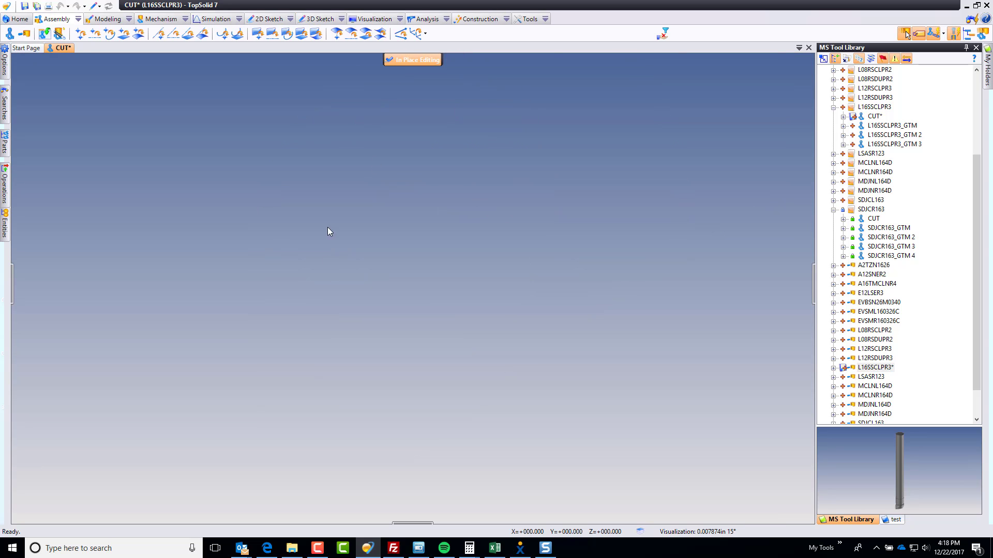
Edit the bar's head part L16SSCLPR3_GTM in place, run Heal on its shape through all result stages, and return to the assembly
double_click(404, 248)
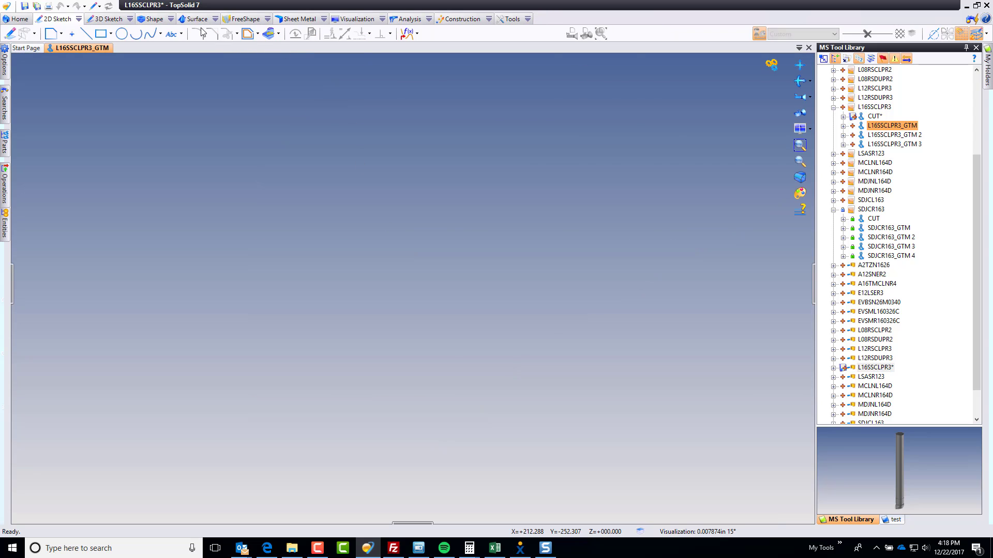
click(323, 34)
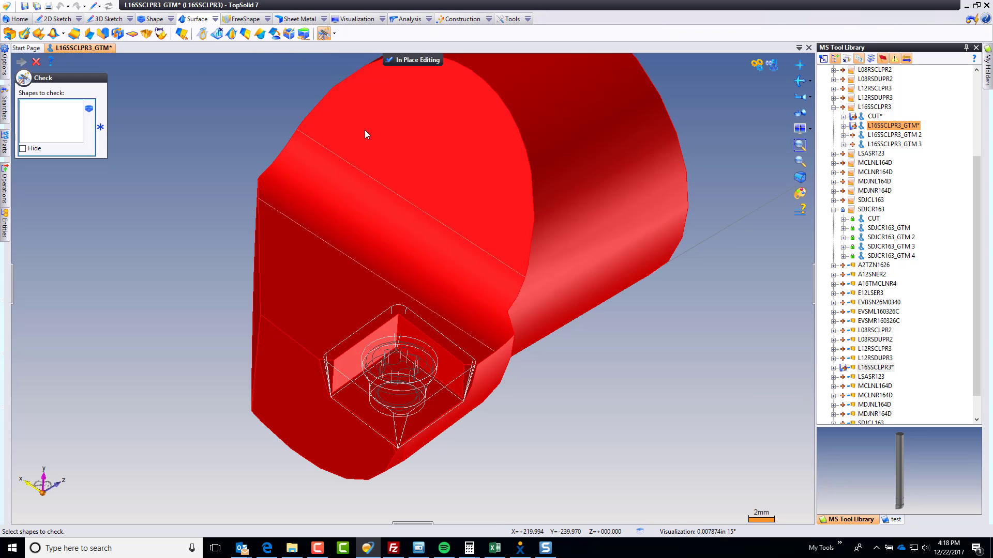
click(21, 61)
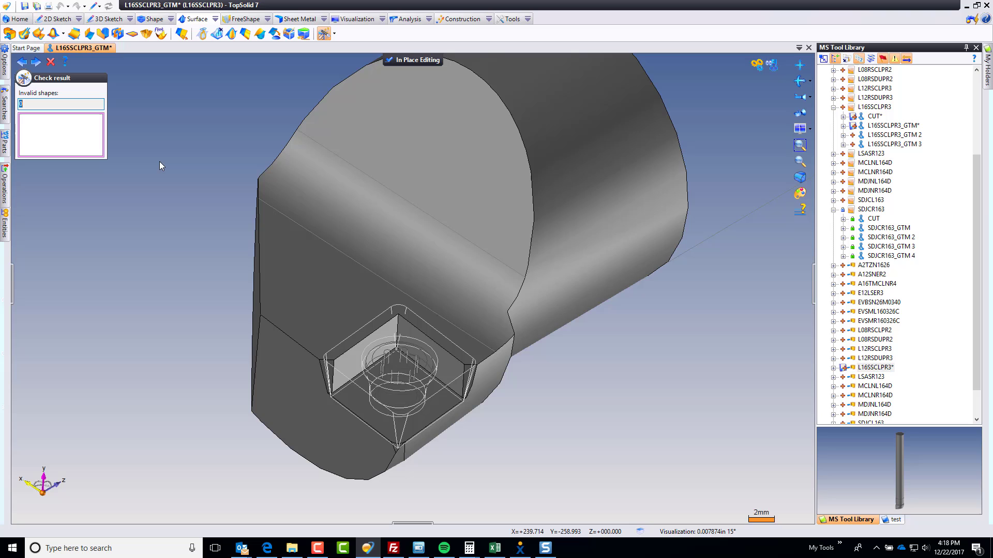
click(40, 62)
click(39, 62)
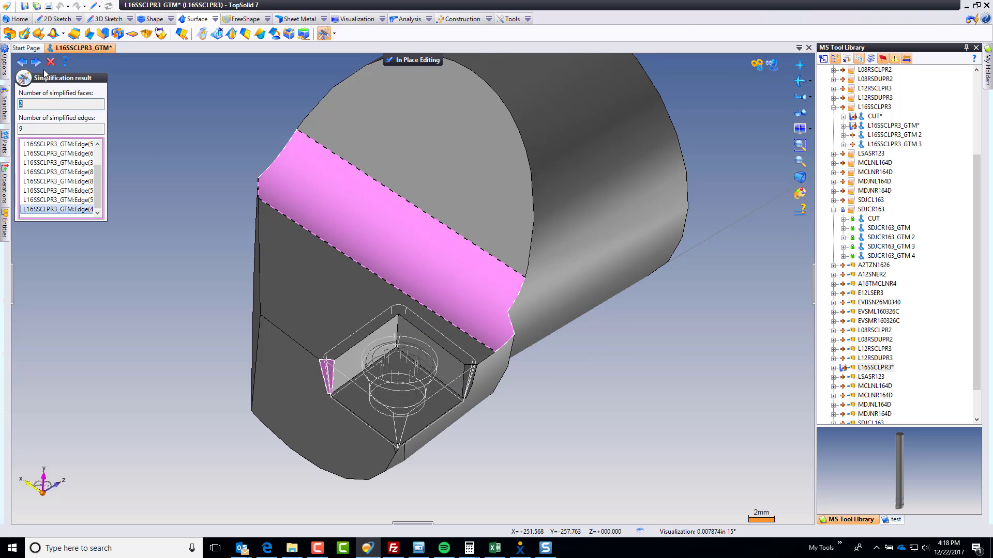
click(39, 62)
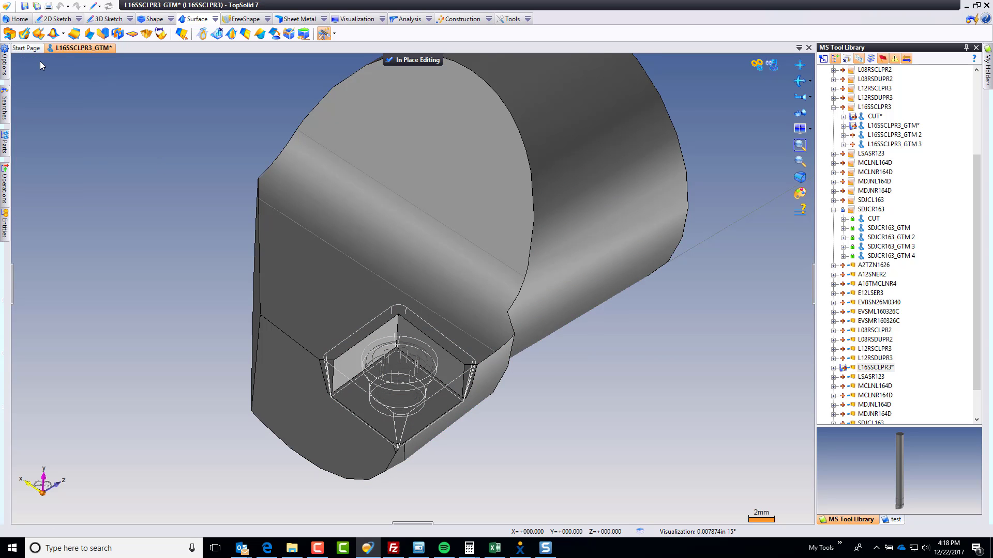
click(37, 63)
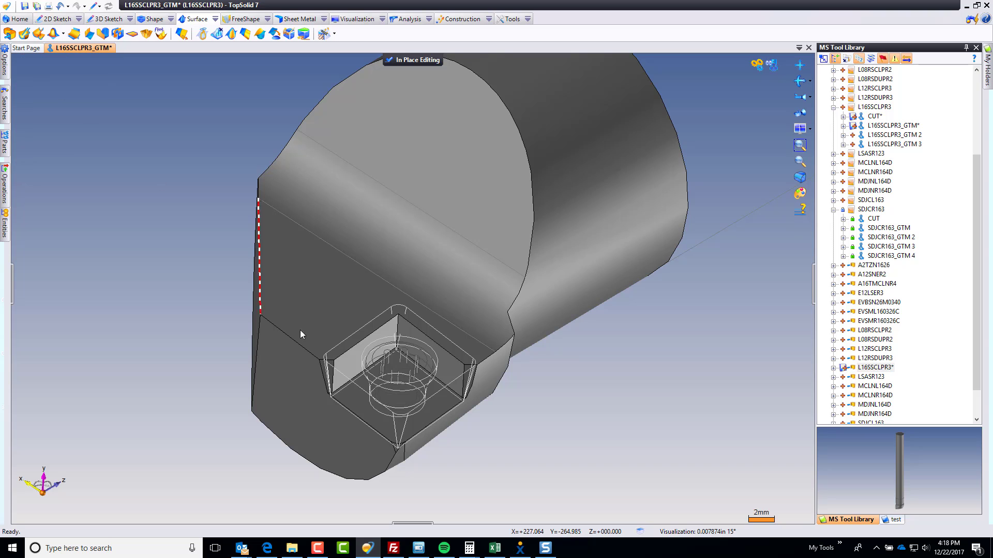
scroll(328, 328, down, 5)
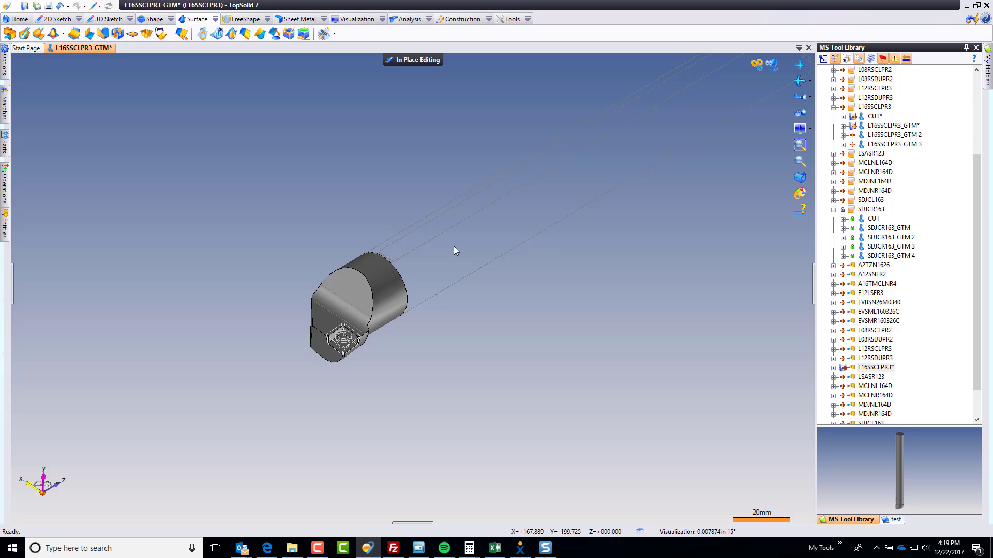
click(407, 59)
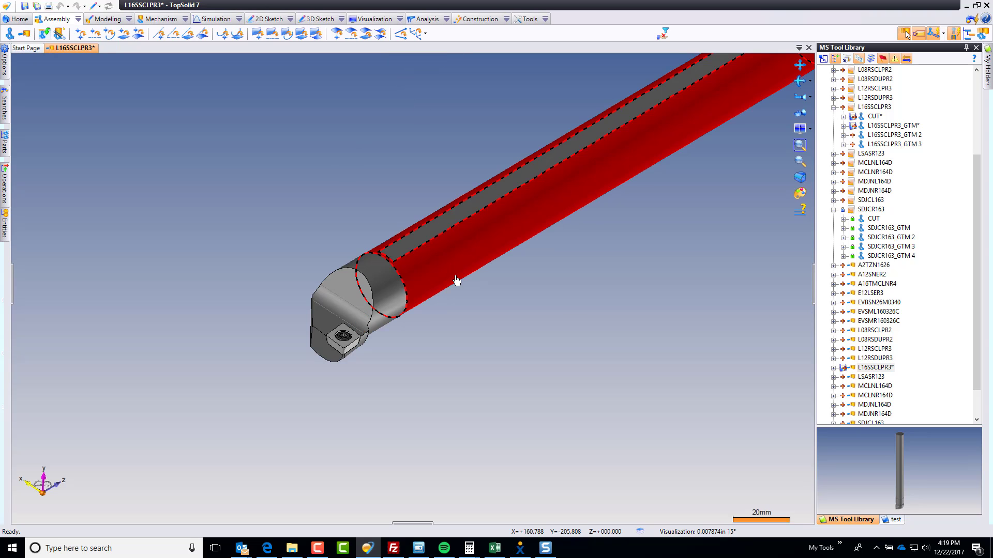
Edit the shank part L16SSCLPR3_GTM 2 in place, run Heal on its shape, and return to the assembly
double_click(454, 281)
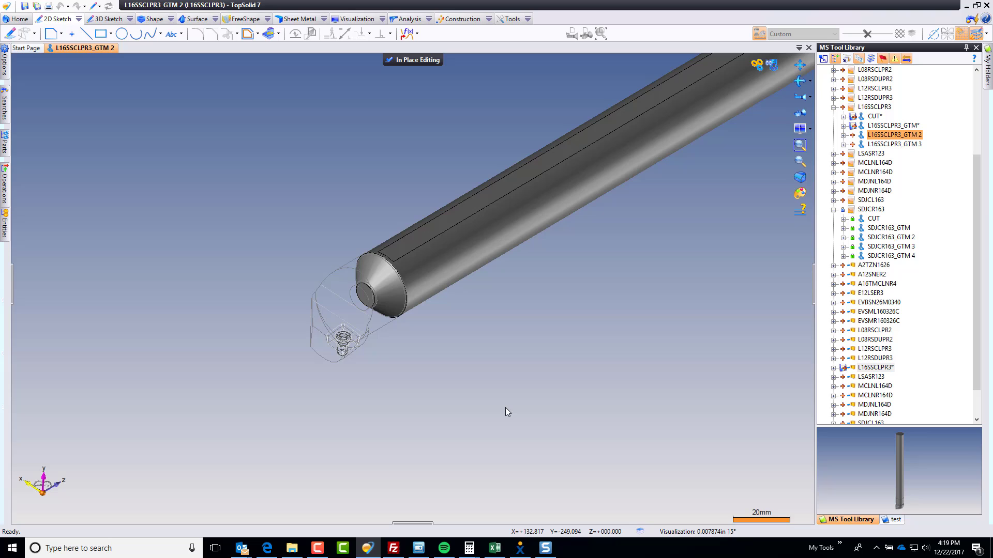
click(195, 20)
click(323, 33)
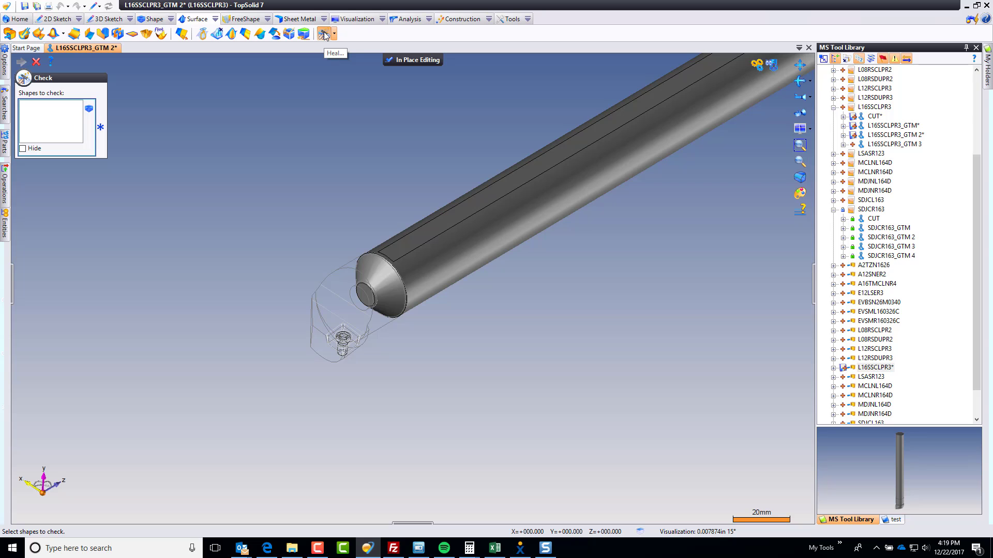
click(89, 108)
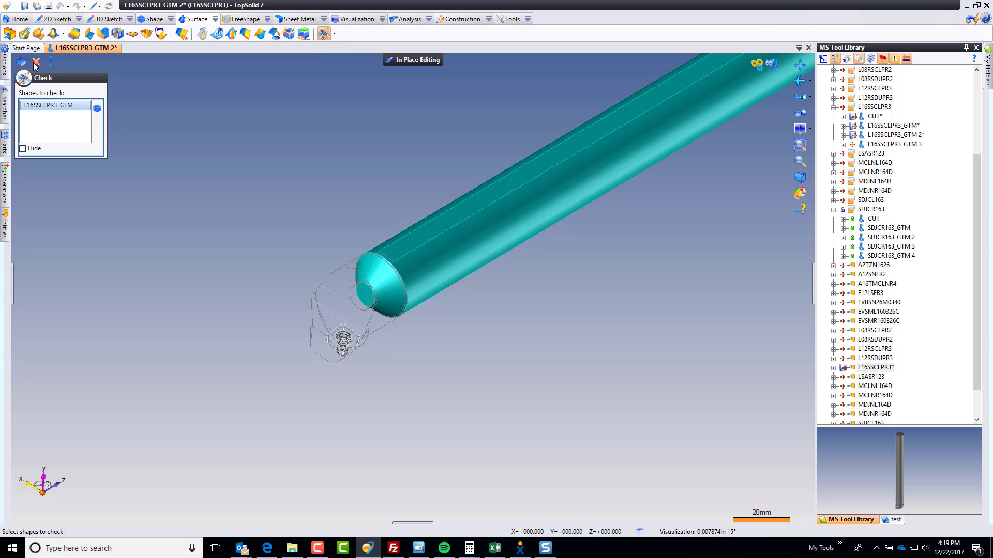
click(24, 62)
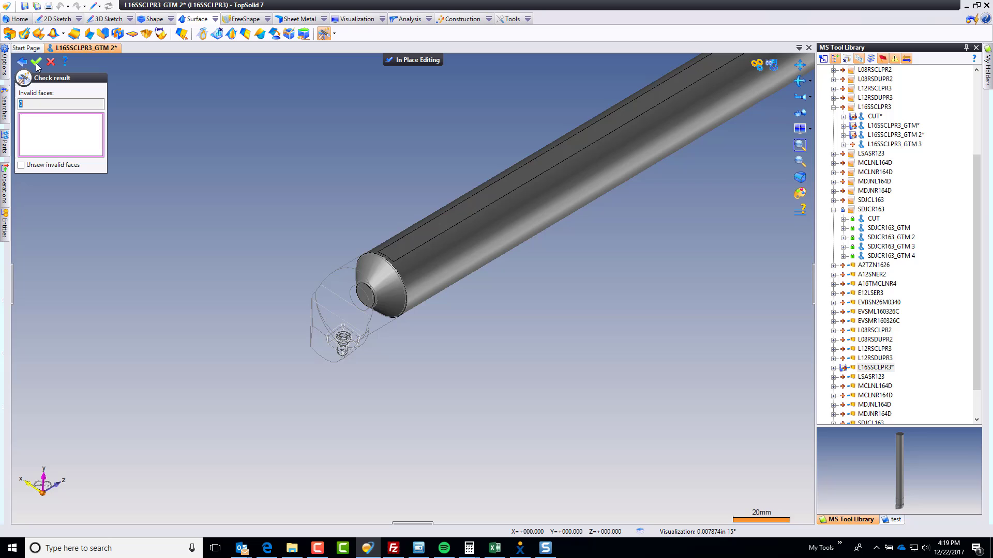
click(37, 63)
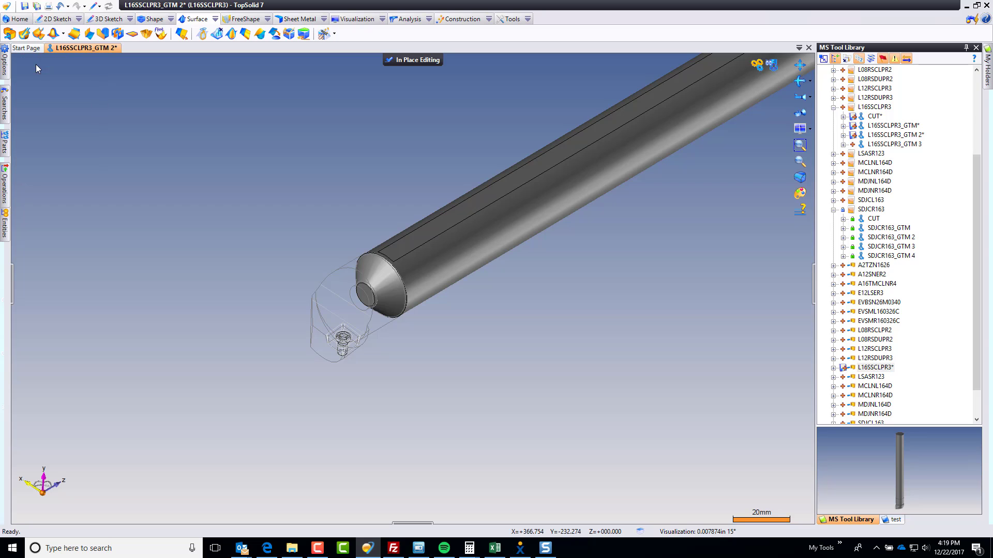
click(409, 60)
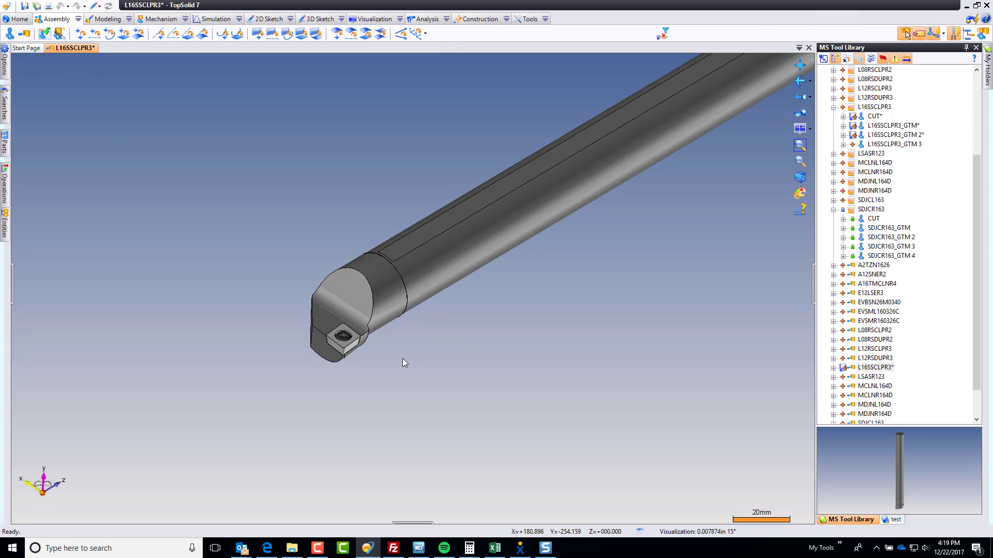
Close the L16SSCLPR3 assembly and discard the changes to it and its parts
scroll(402, 362, down, 3)
click(389, 336)
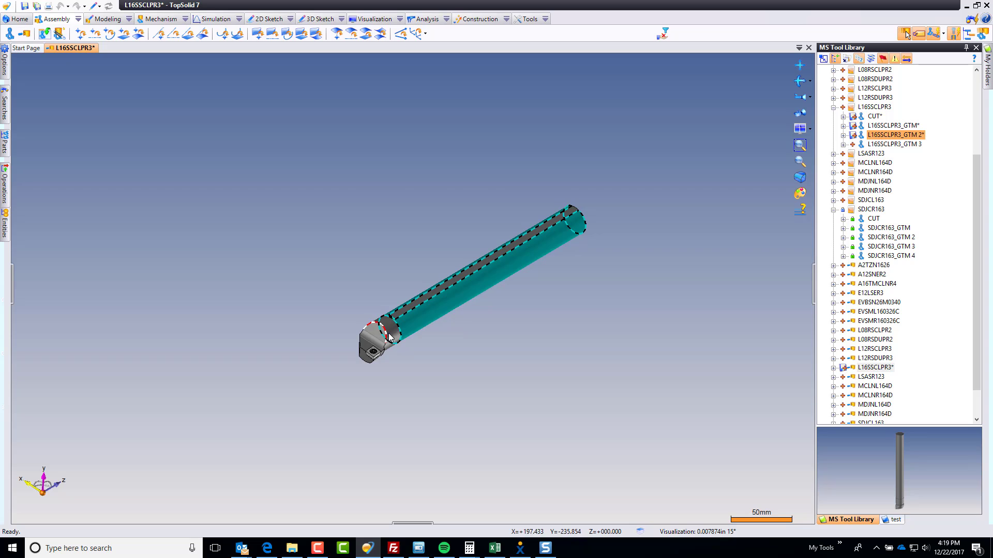
click(388, 335)
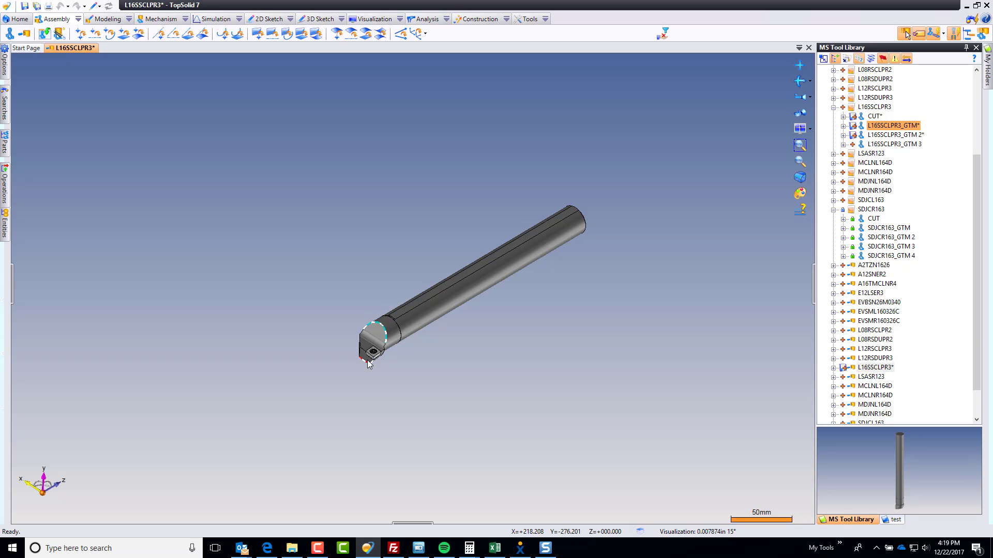
middle_click(76, 51)
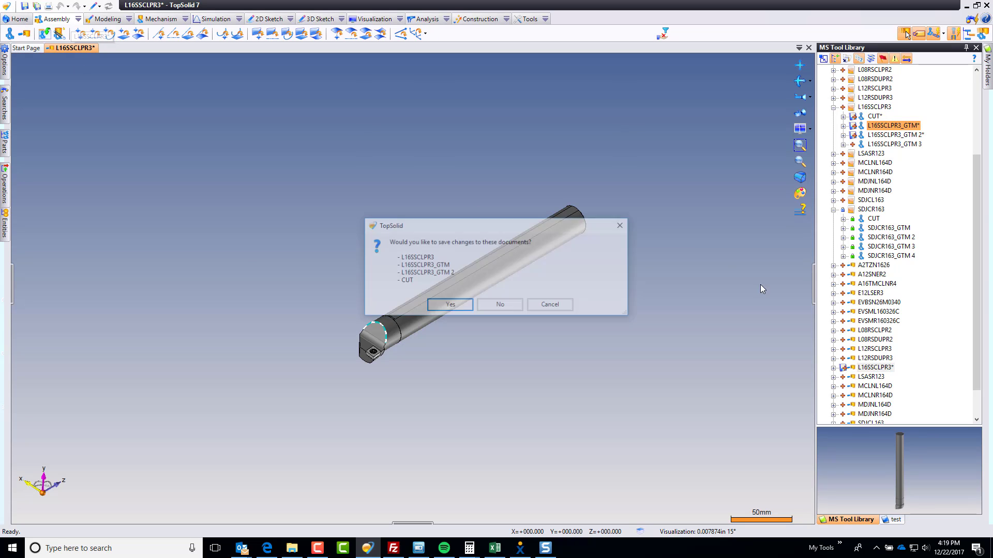
click(500, 306)
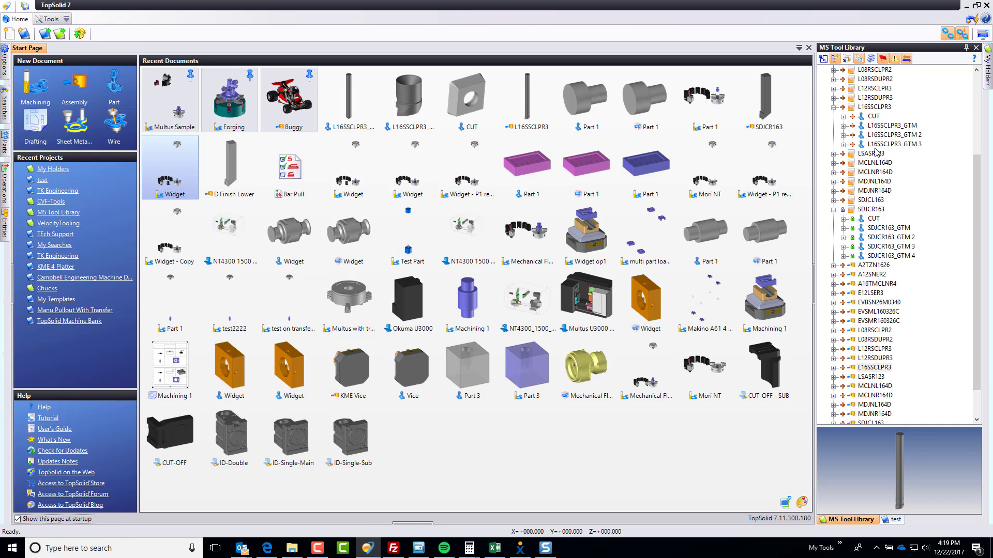
Create a folder named "Imported as part files" directly under the MS Tool Library project
click(833, 108)
scroll(832, 113, up, 10)
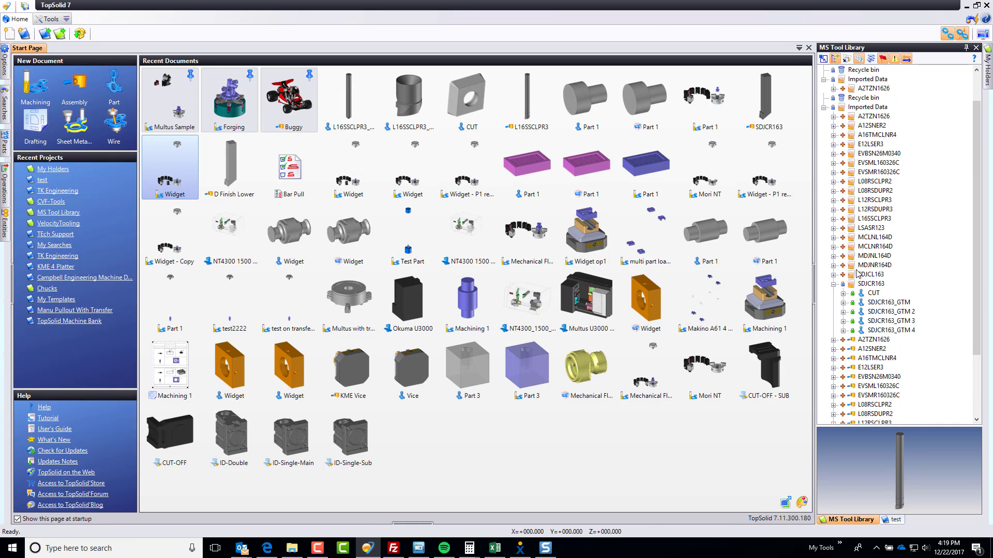
click(824, 117)
right_click(858, 70)
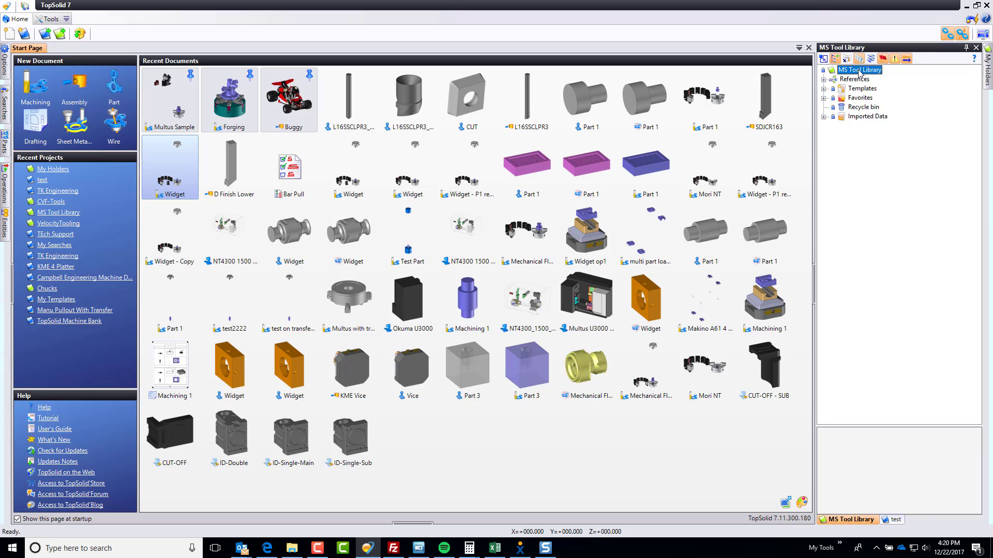
click(900, 254)
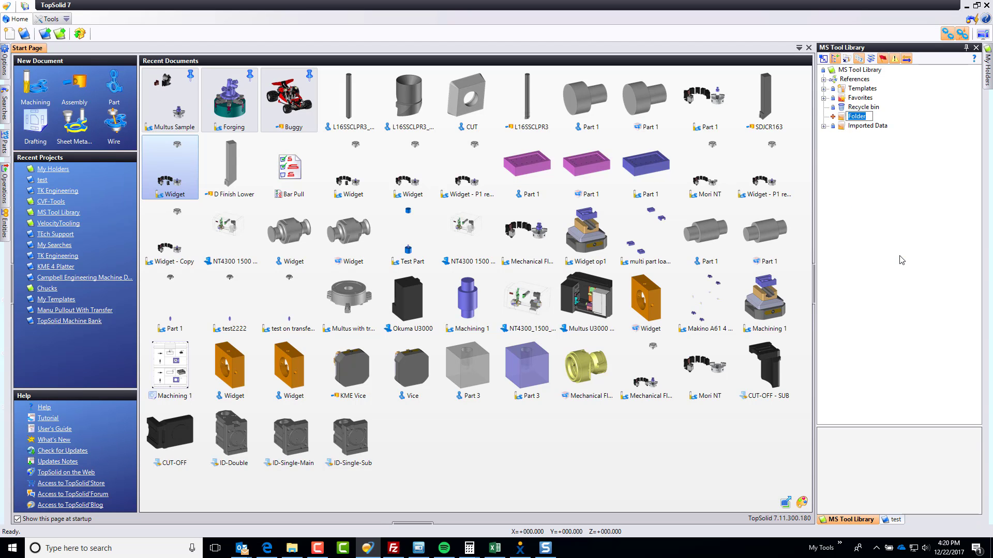
text(Imported as part files)
key(Return)
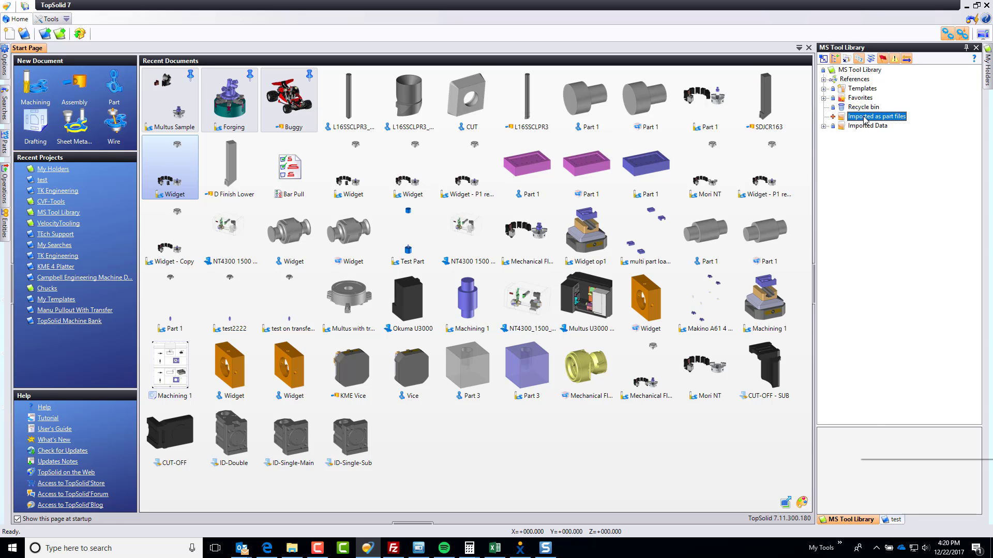
Copy the name of the L16SSCLPR3 assembly from the Imported Data folder
right_click(862, 116)
click(823, 126)
scroll(936, 377, down, 3)
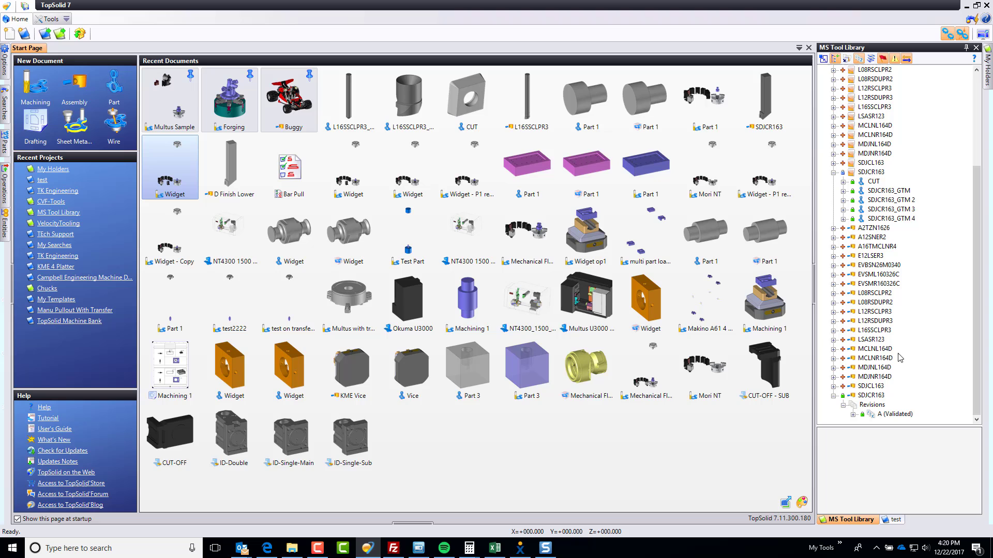
click(877, 351)
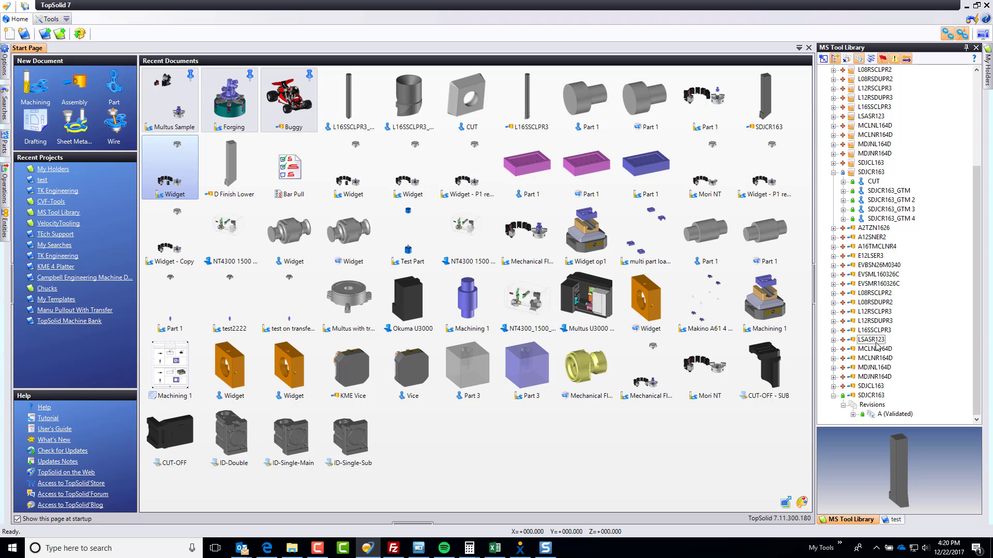
click(880, 341)
click(878, 331)
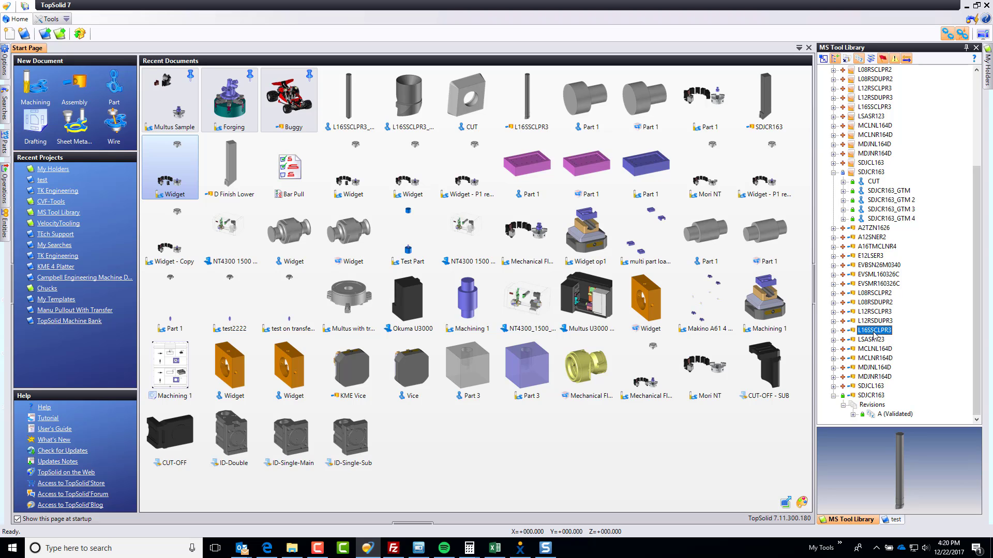
click(873, 331)
key(ctrl+c)
Start importing a file with conversion into the "Imported as part files" folder
scroll(873, 310, up, 5)
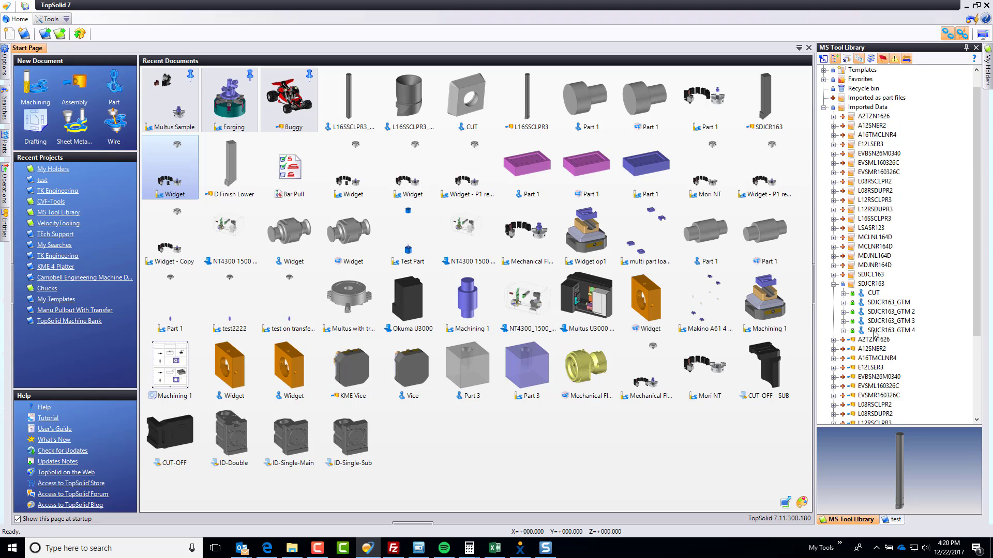
click(823, 125)
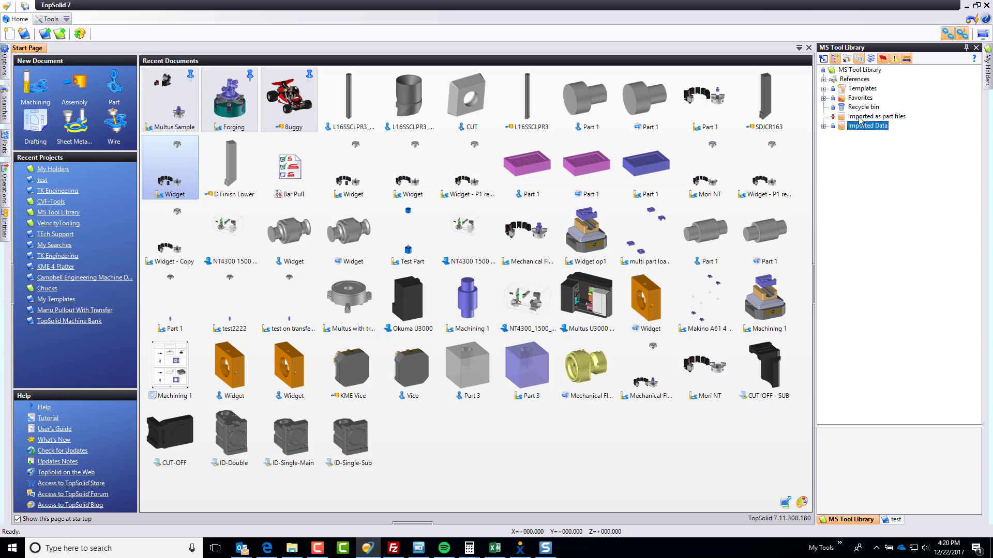
right_click(858, 117)
mouse_move(898, 424)
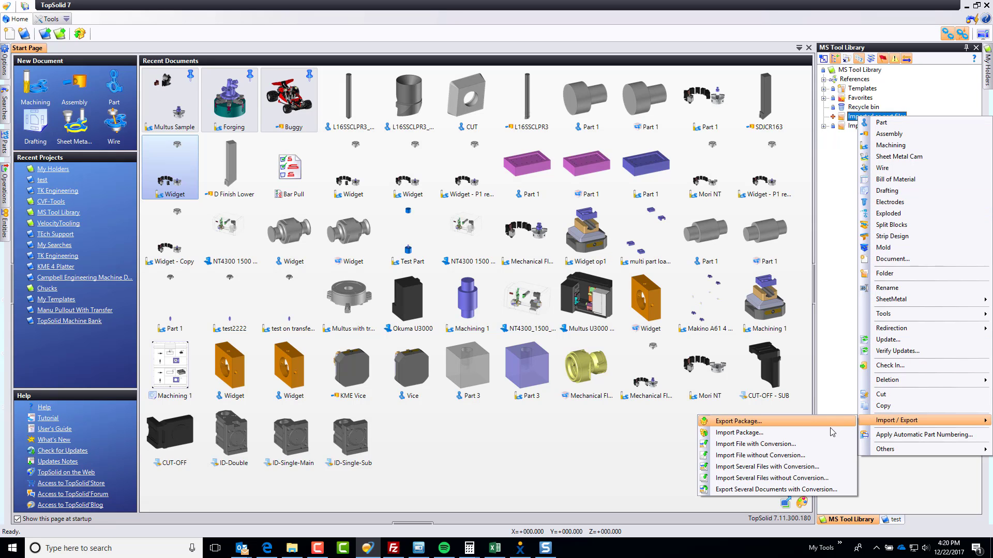
click(805, 443)
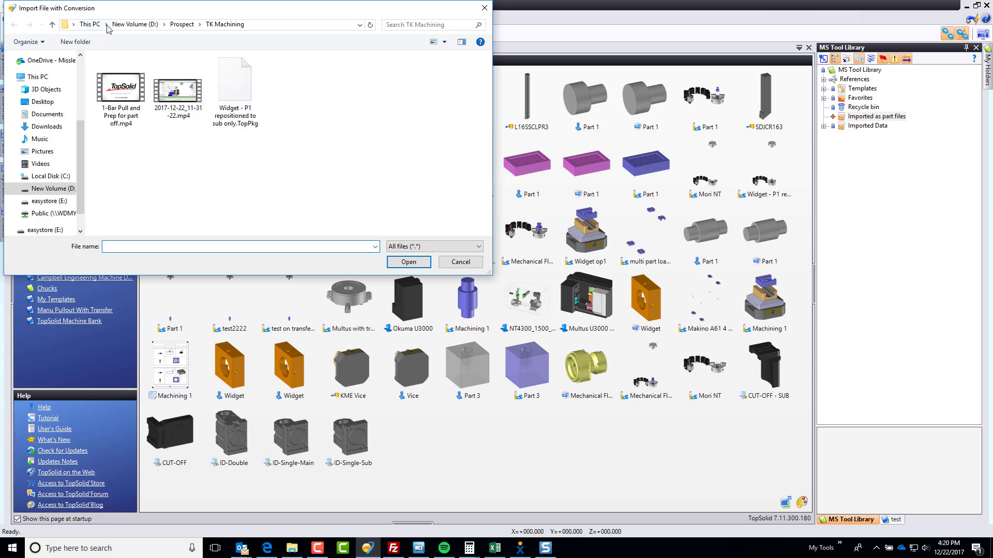
Browse on drive D: to TopSolid 7 > Tooling > Aerial Robotics Tooling > Tooling > Lathe for the import
click(137, 24)
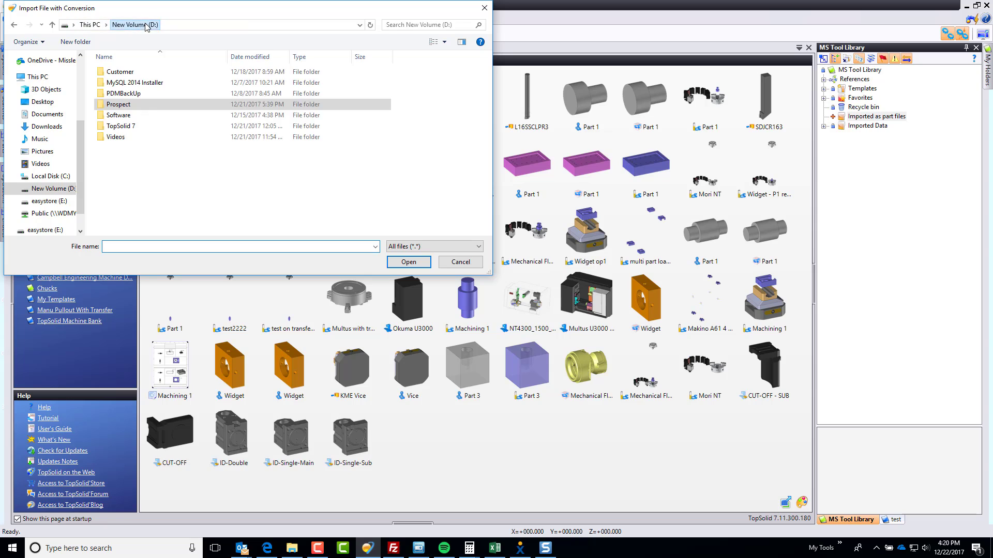
double_click(119, 72)
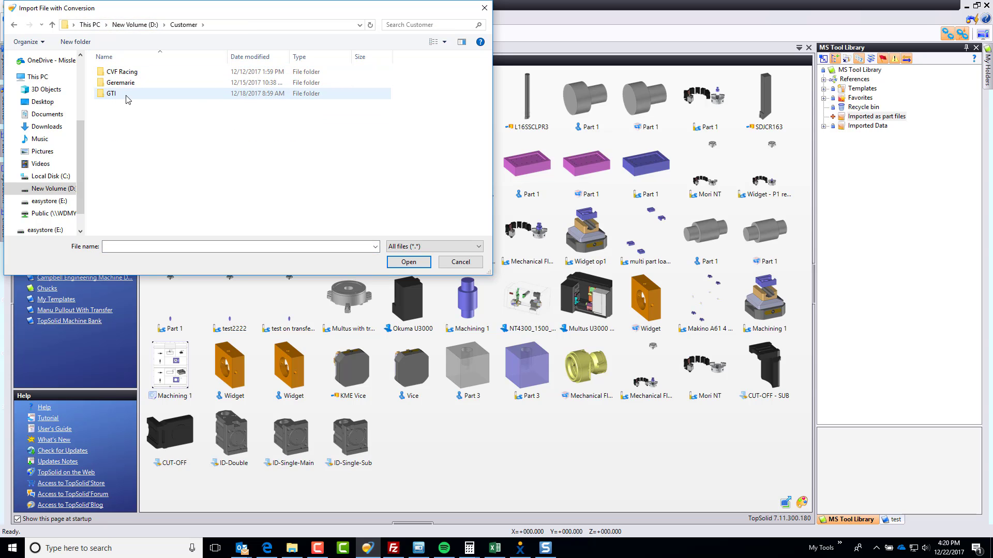
key(alt+Up)
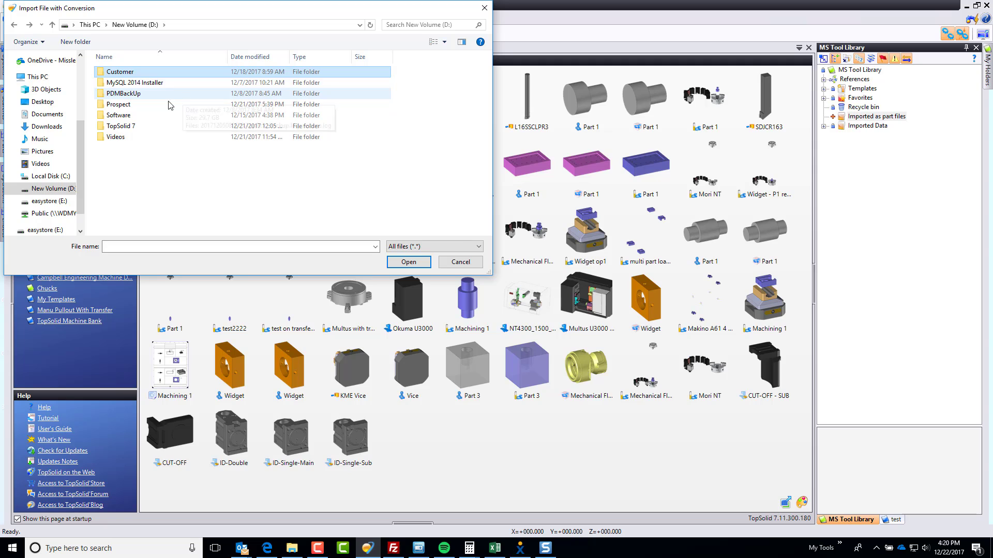
double_click(150, 126)
double_click(124, 85)
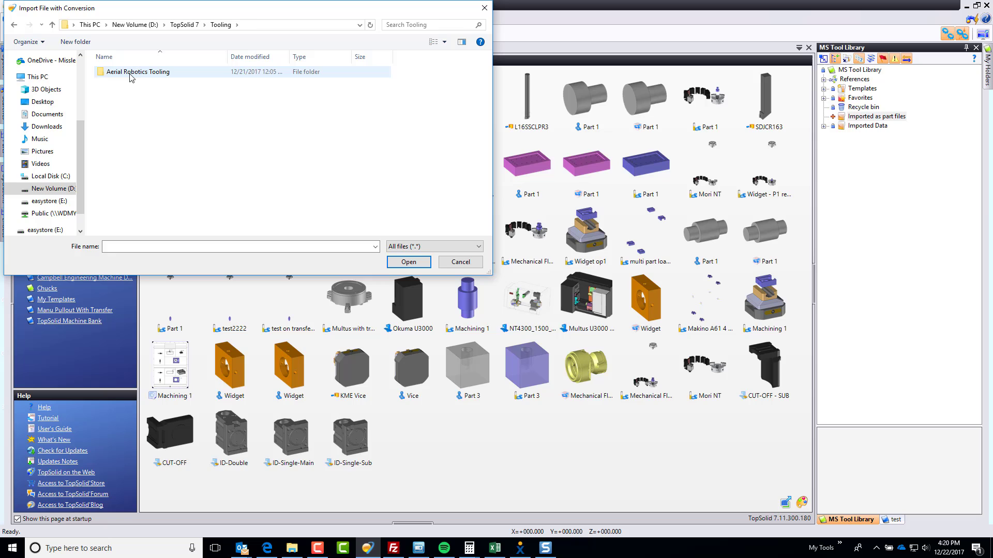
double_click(129, 75)
double_click(117, 74)
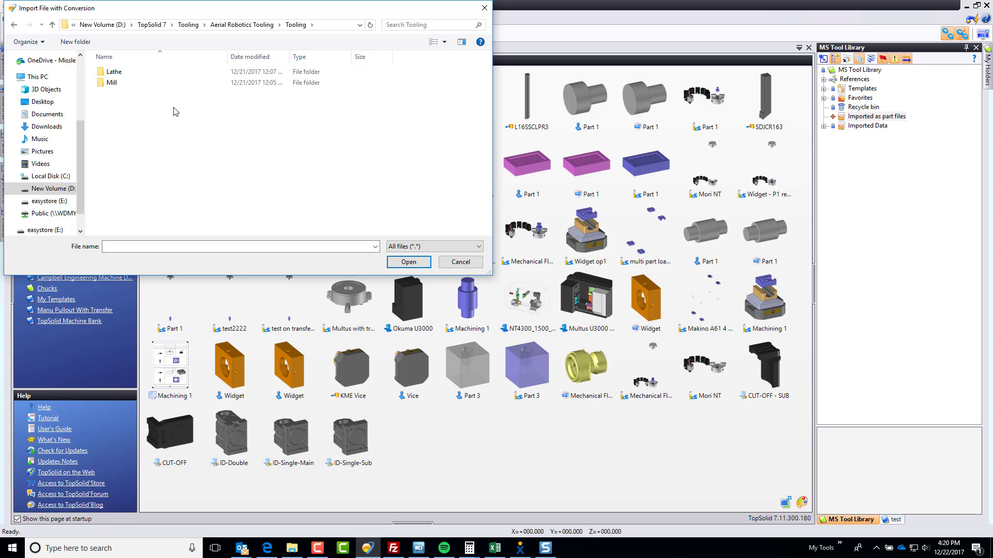
double_click(118, 73)
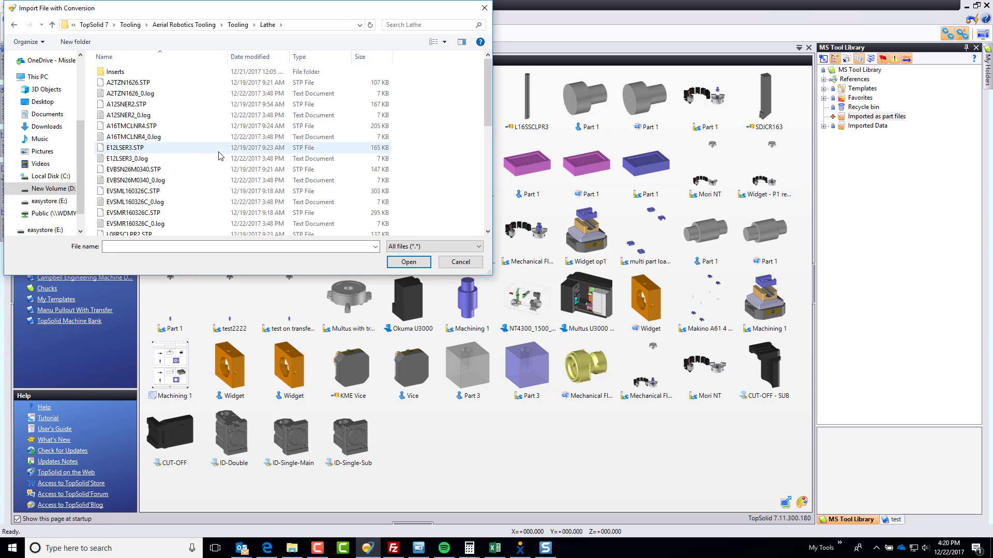
Choose L16SSCLPR3.STP as the import file, using the copied name, and open it
click(171, 246)
key(ctrl+v)
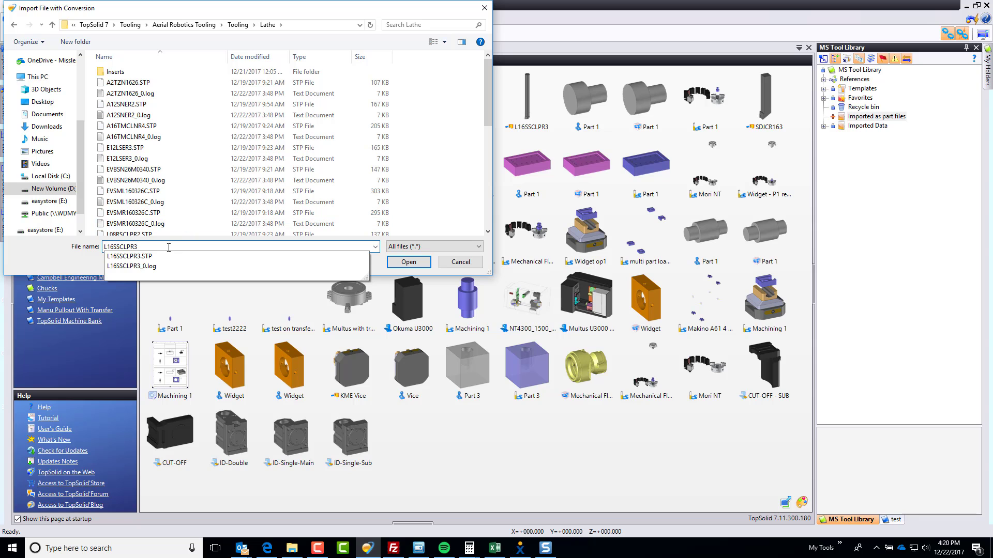
key(Down)
key(Return)
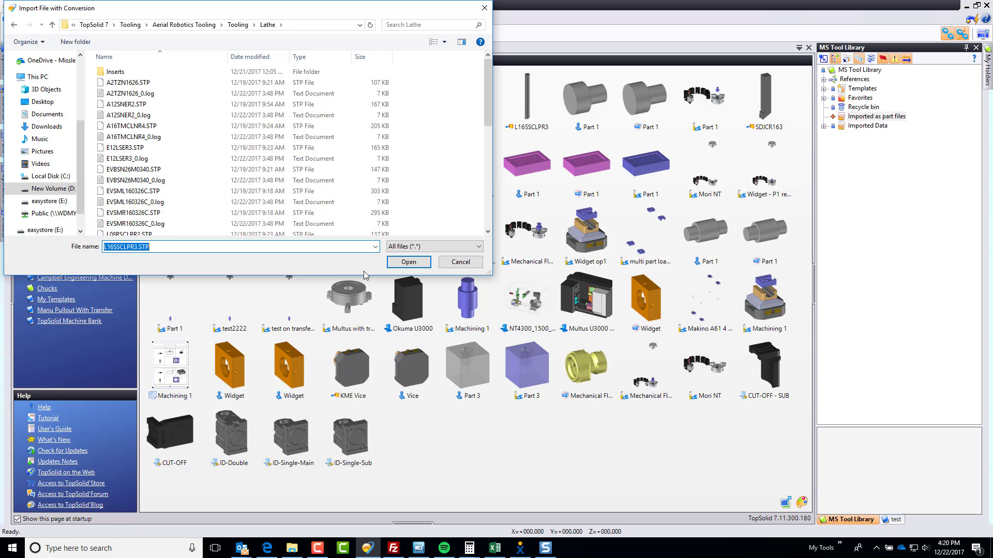
click(408, 262)
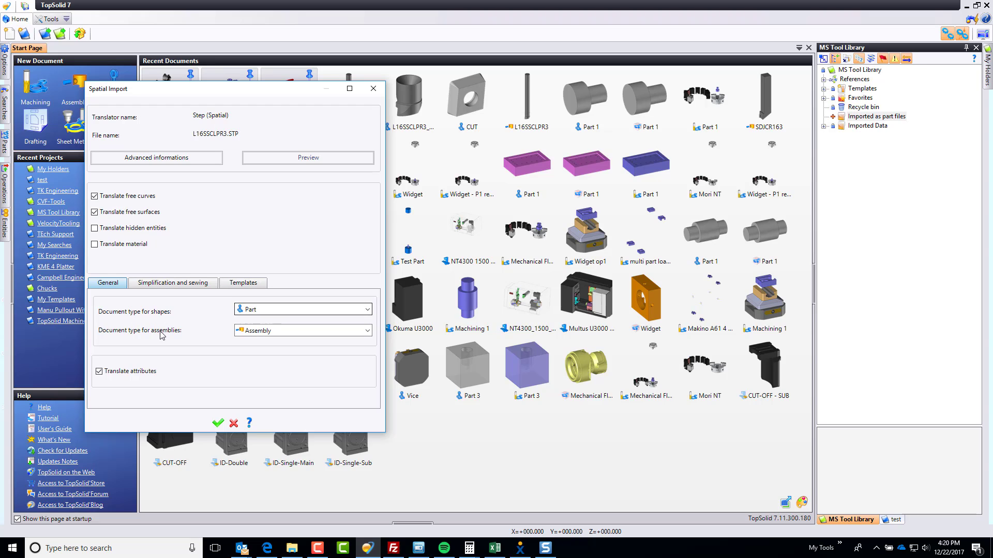
Set the document type for assemblies to Part, run the import, and keep the name L16SSCLPR3
click(265, 333)
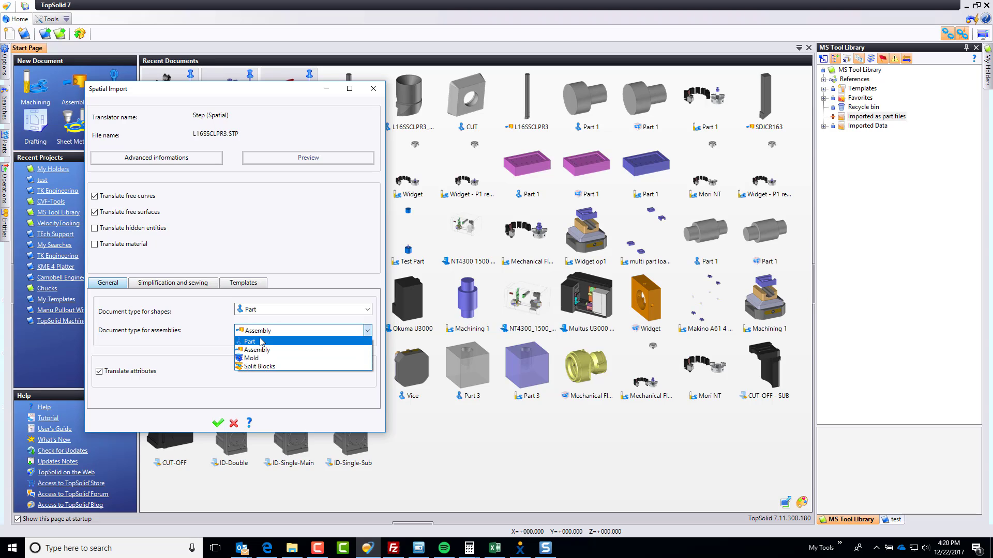
click(260, 343)
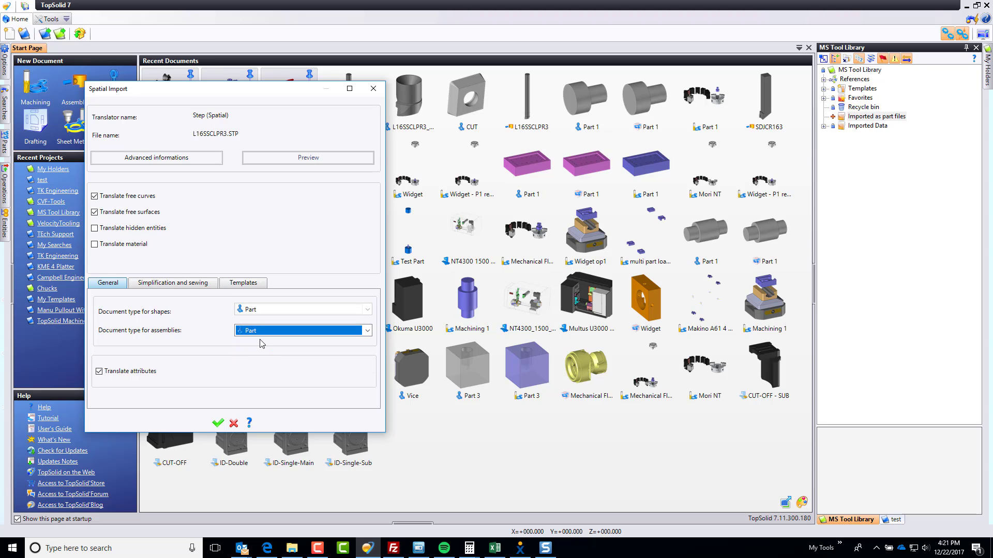
click(218, 424)
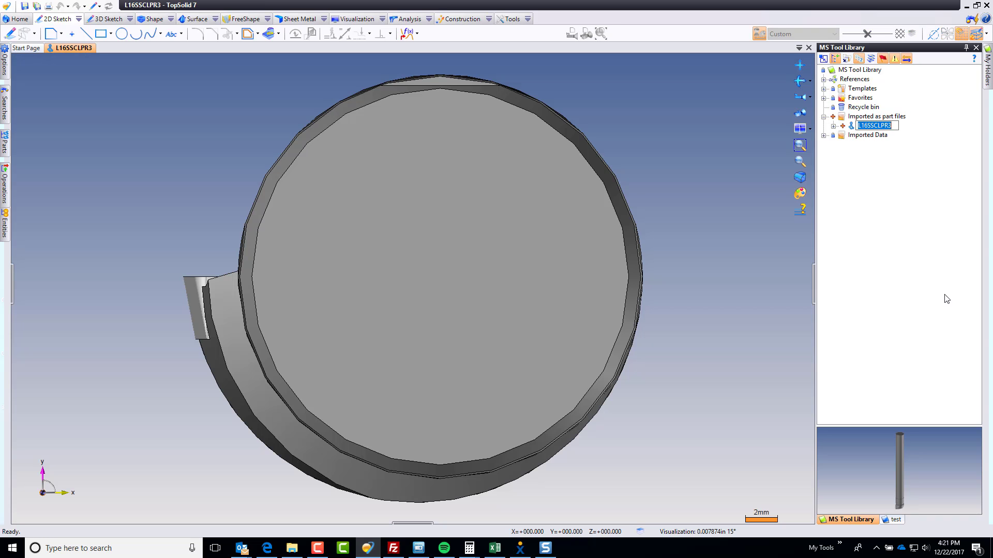
click(890, 172)
Run Heal on all four shapes of the imported L16SSCLPR3 part through every stage, and save the part
scroll(513, 269, down, 5)
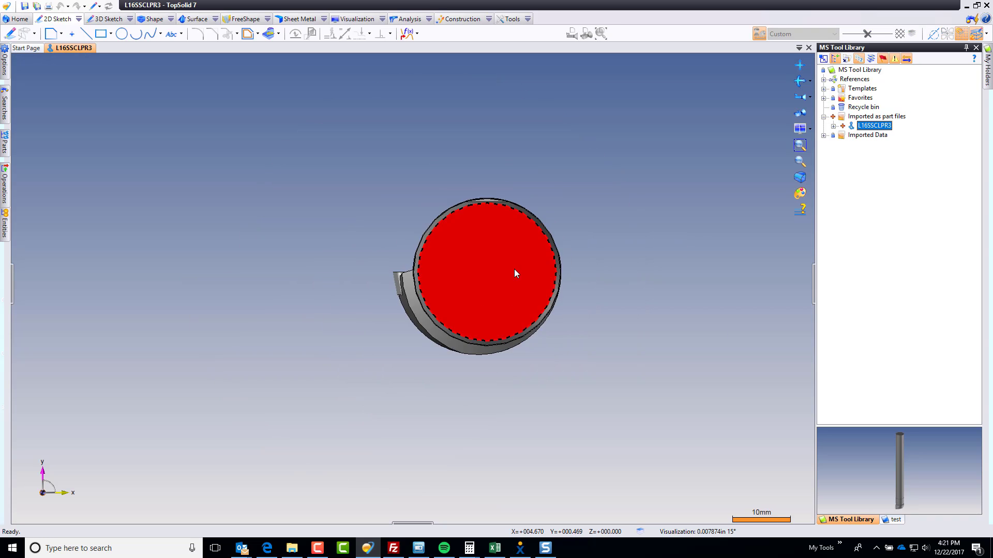
middle_drag(514, 269, 634, 216)
scroll(635, 216, up, 4)
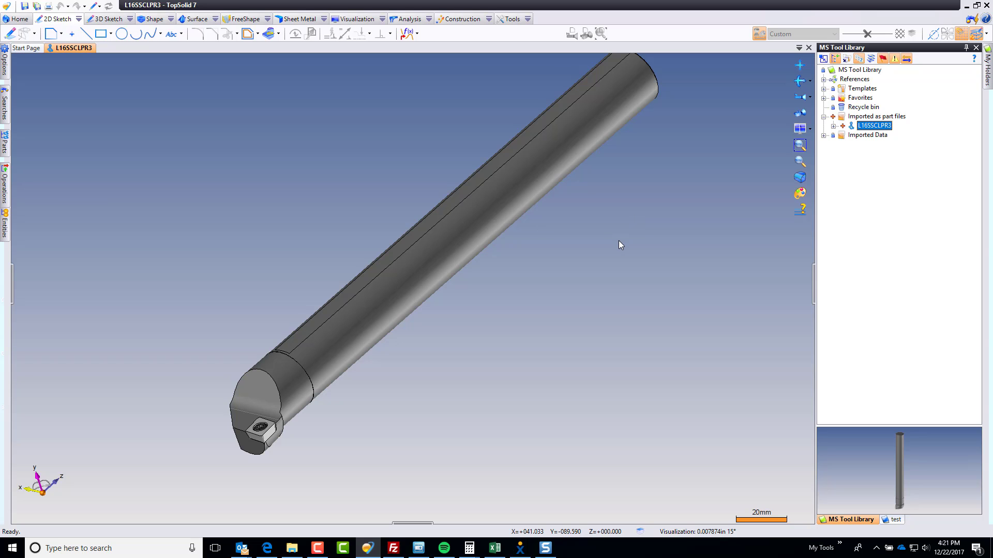
click(194, 18)
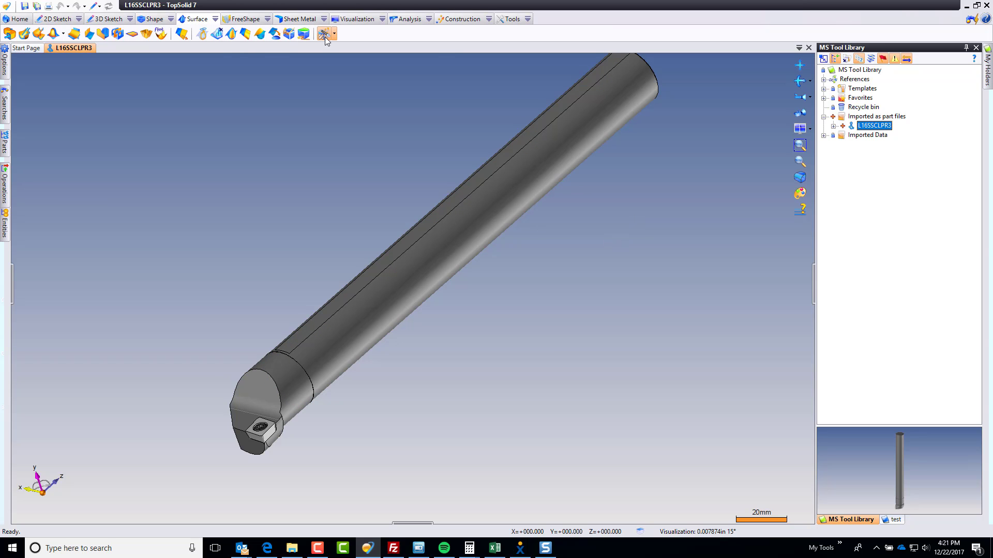
click(324, 33)
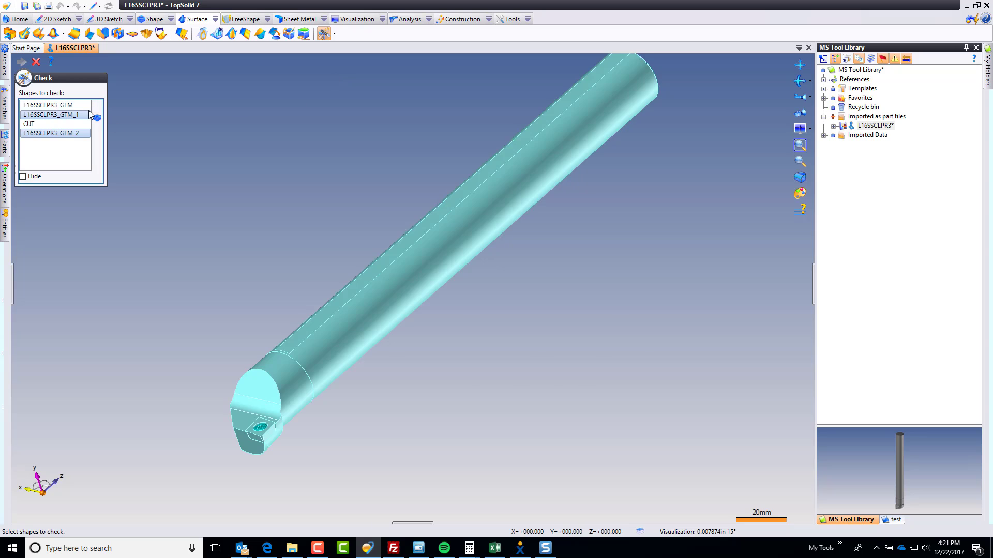
click(22, 62)
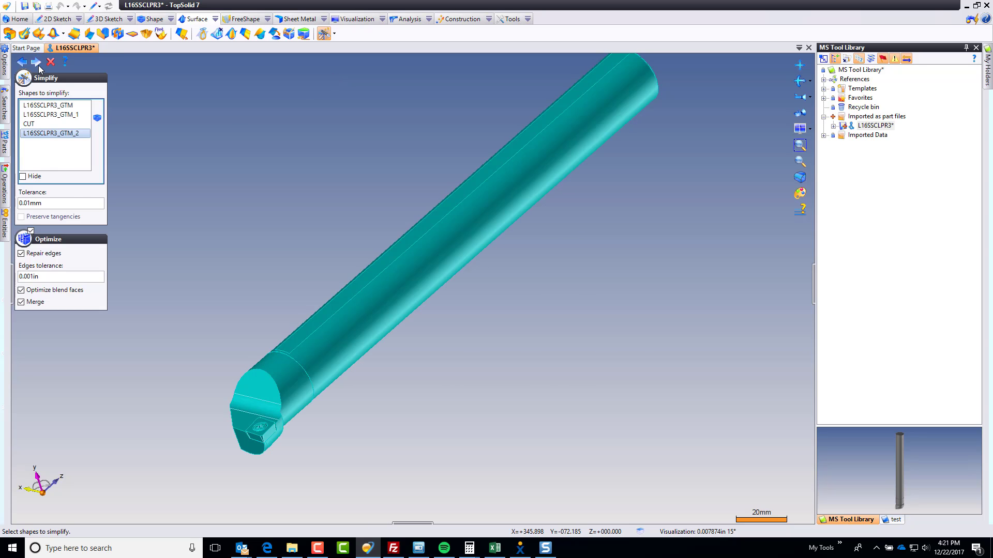
click(39, 67)
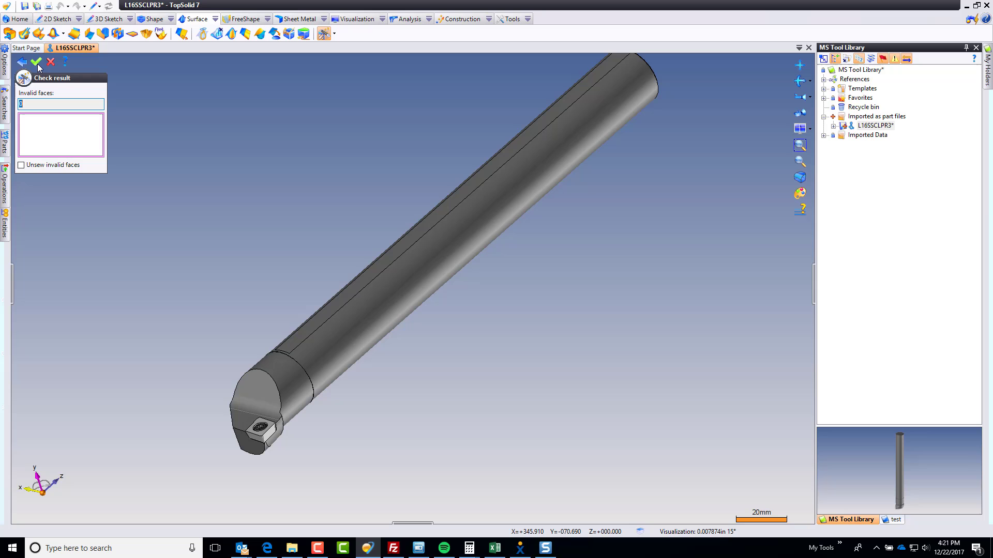
click(37, 63)
key(ctrl+s)
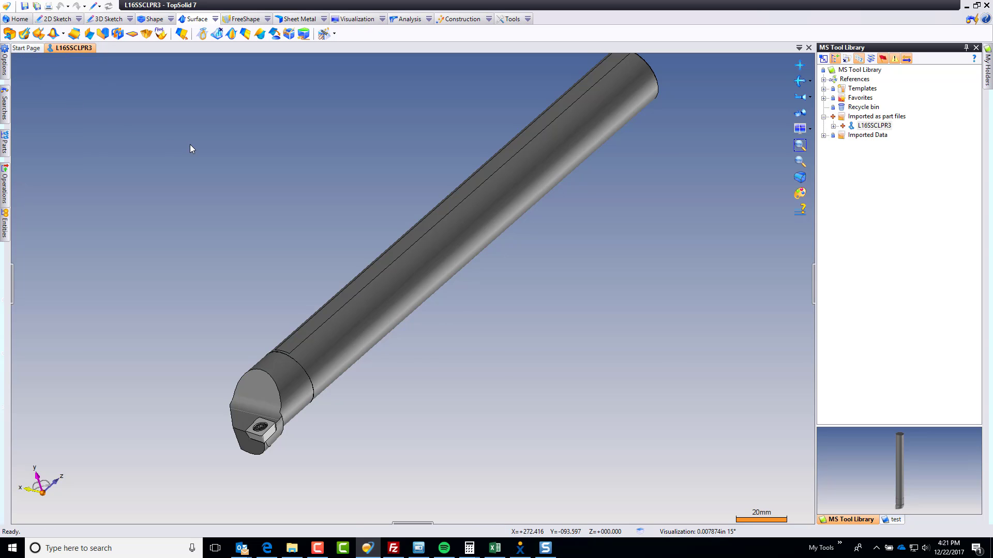
middle_drag(190, 145, 276, 212)
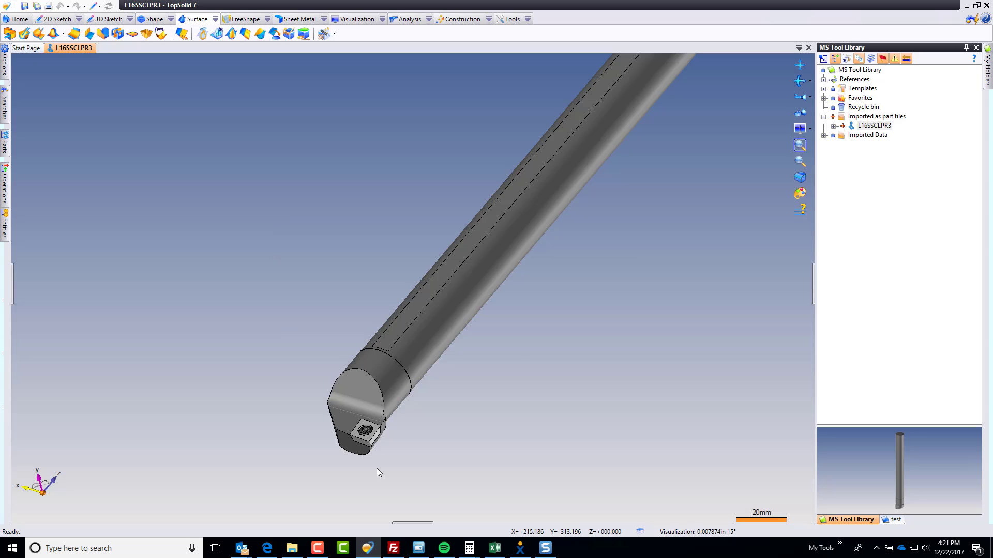
Start a frame by point and two directions, with its origin where the insert's nose and top faces intersect and X along the head's blend face
scroll(375, 420, up, 10)
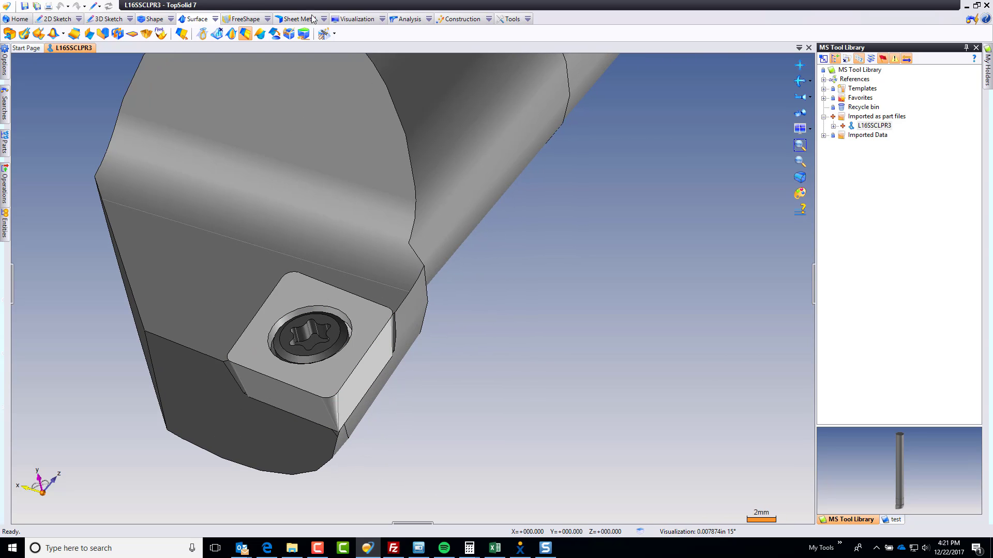
click(460, 19)
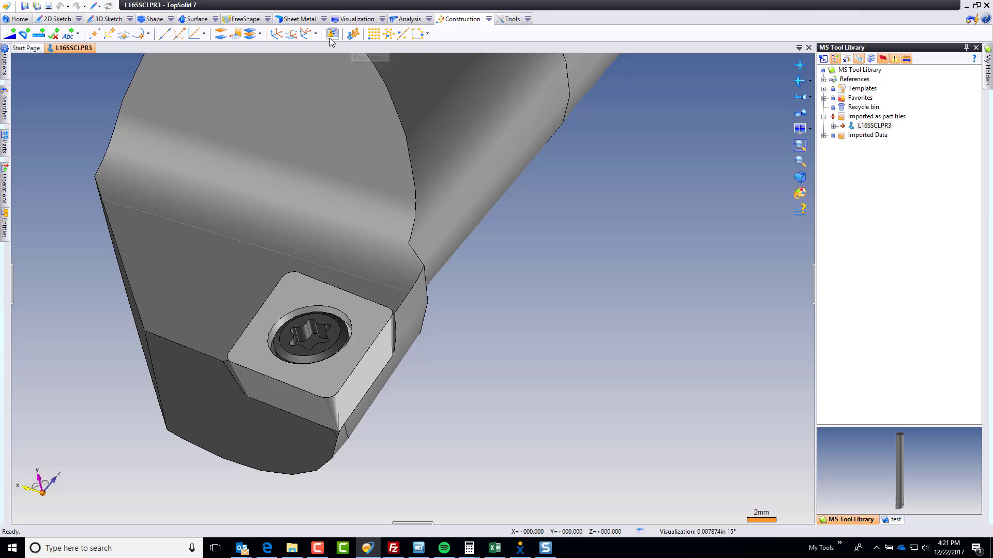
click(316, 34)
click(362, 77)
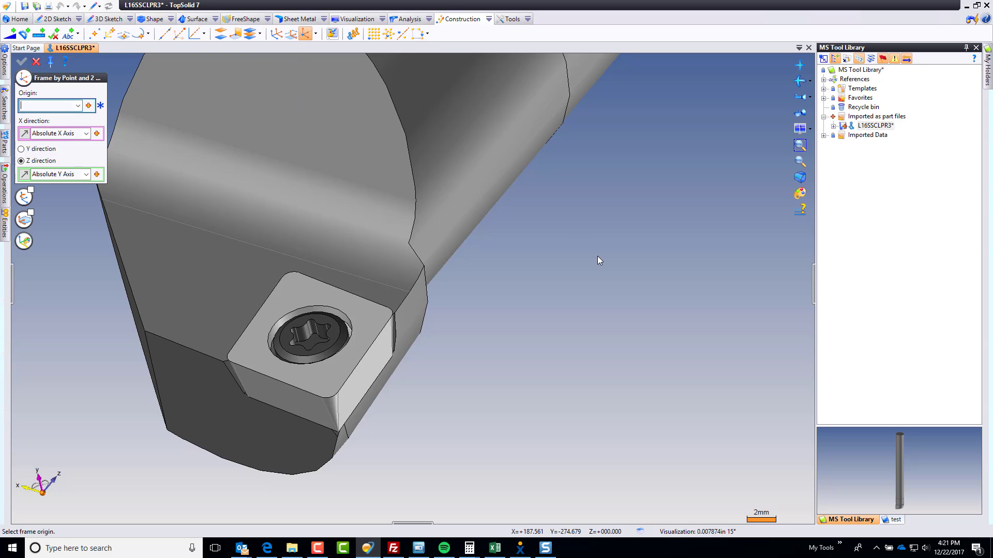
click(88, 106)
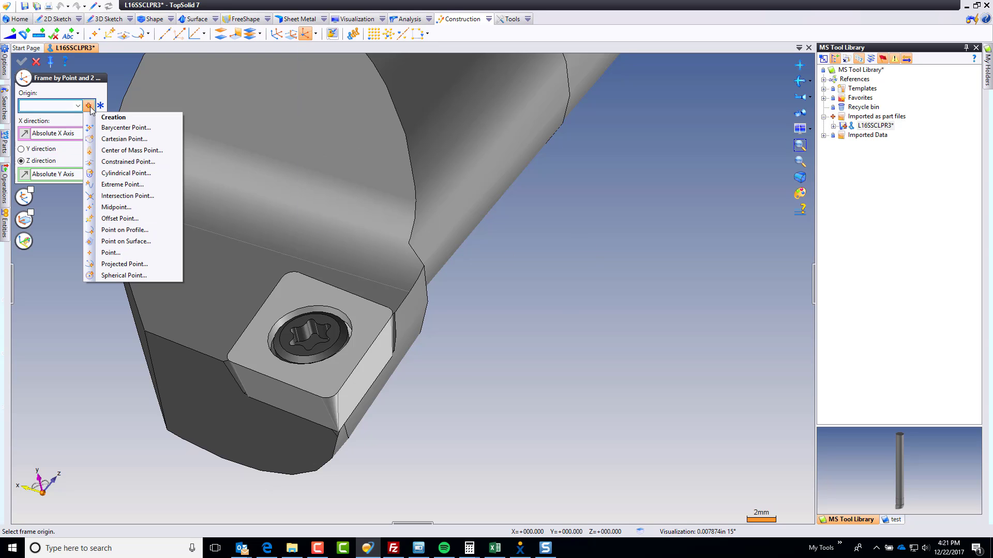
click(145, 197)
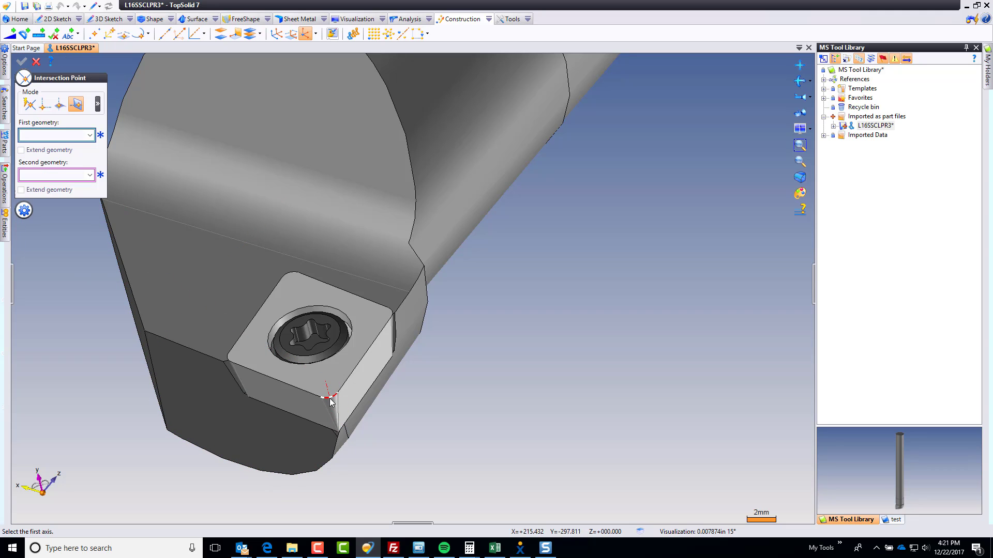
click(339, 383)
click(339, 383)
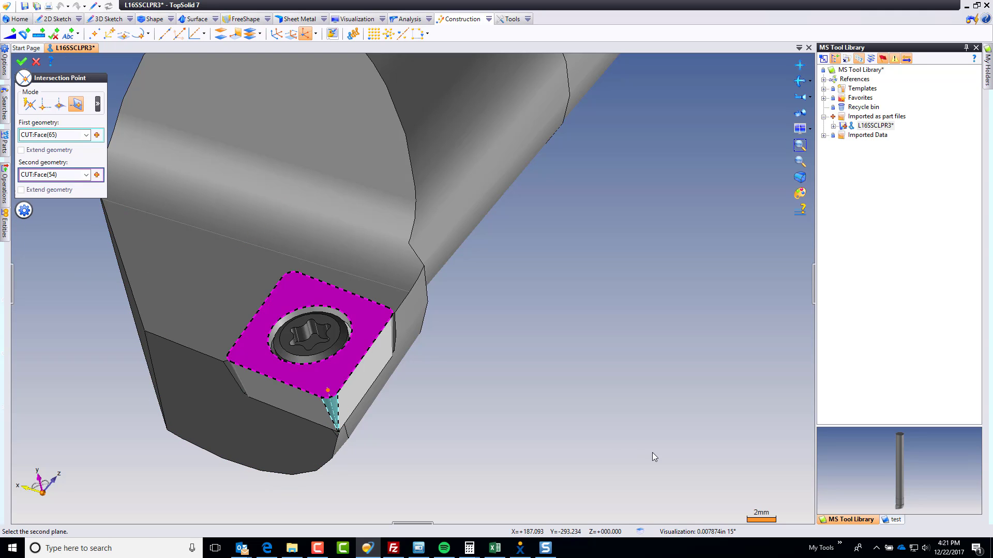
click(22, 62)
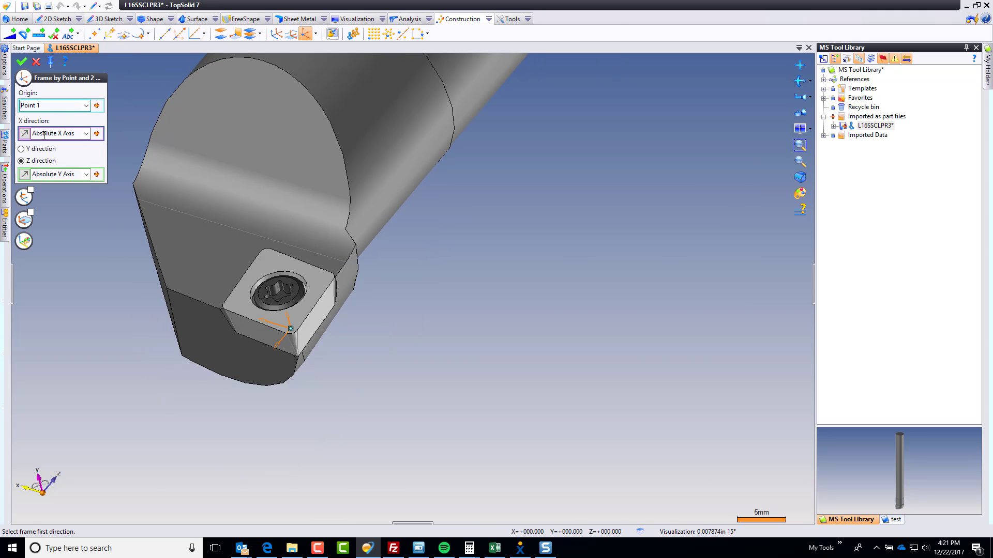
click(43, 133)
click(256, 214)
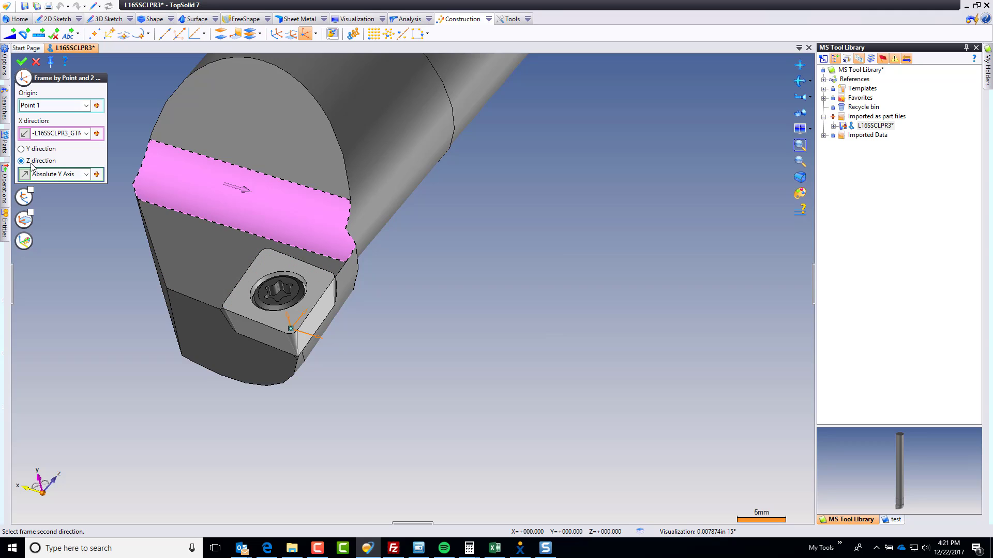
Try the neck's cylindrical face as the frame's Z direction and return that direction to Absolute Y Axis
click(51, 175)
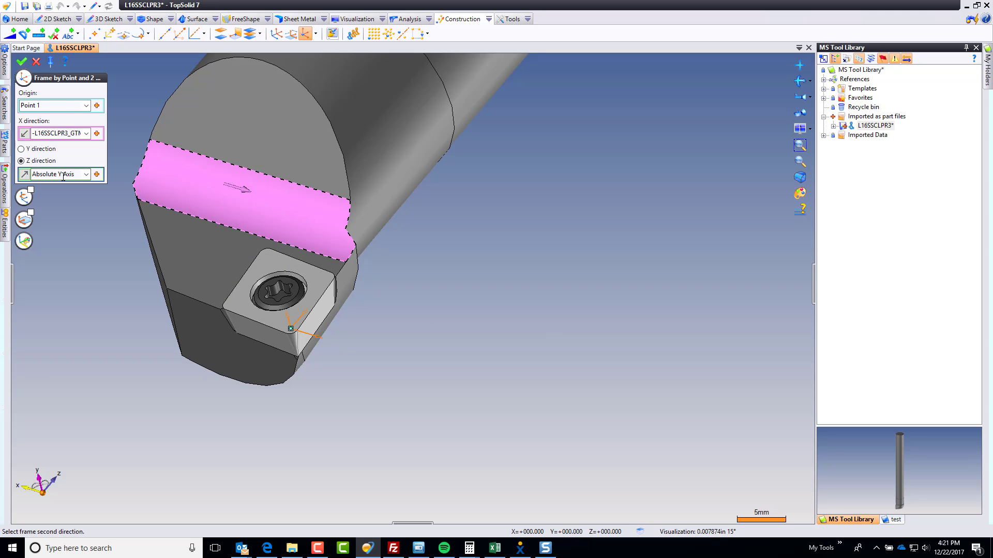
click(401, 176)
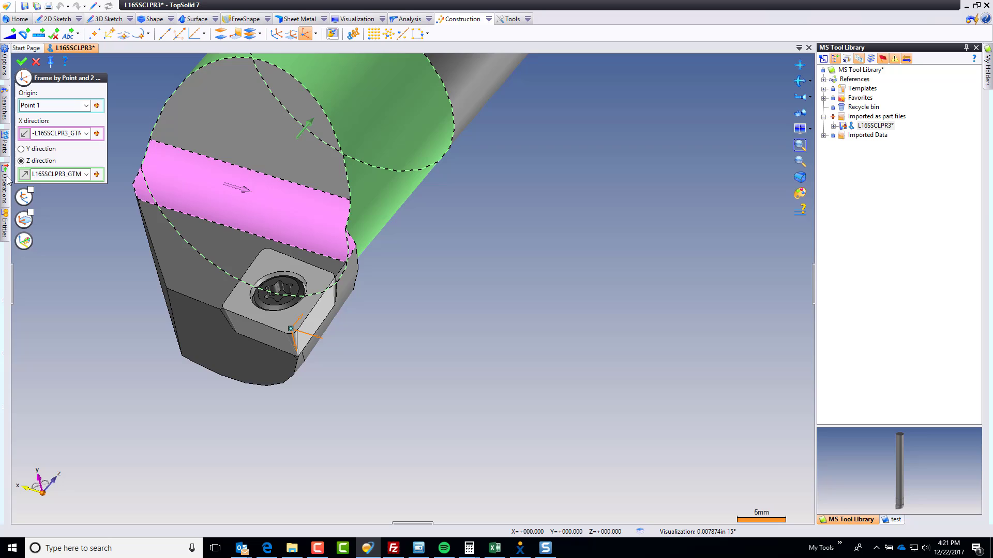
click(57, 175)
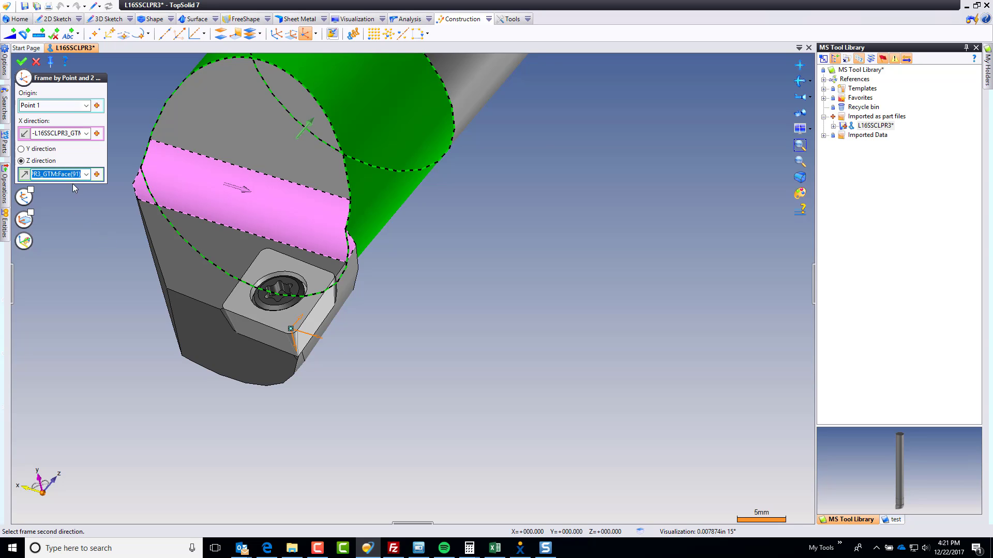
click(86, 174)
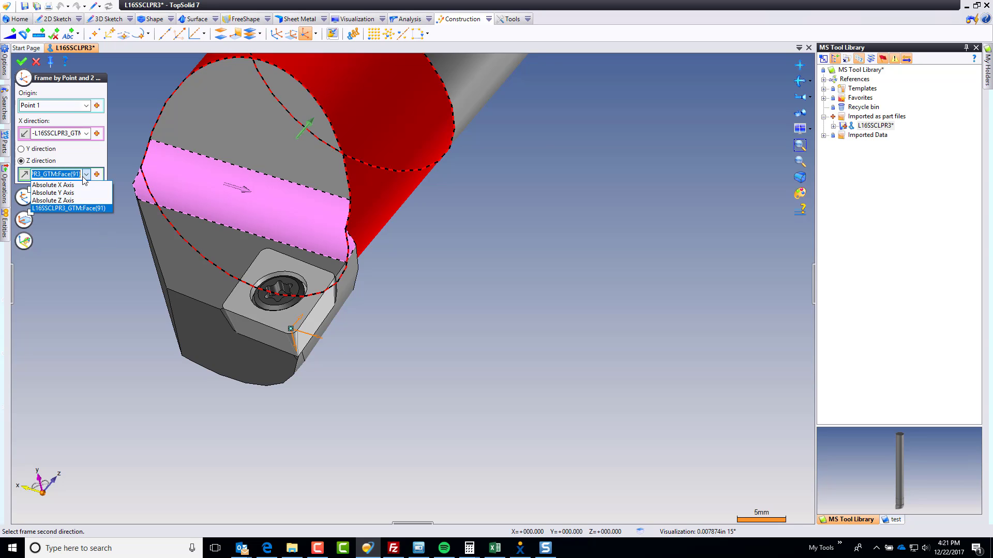
click(70, 193)
Define the frame's Y direction by the shank's cylindrical face, reversed, and create the frame at the insert tip
scroll(315, 410, down, 3)
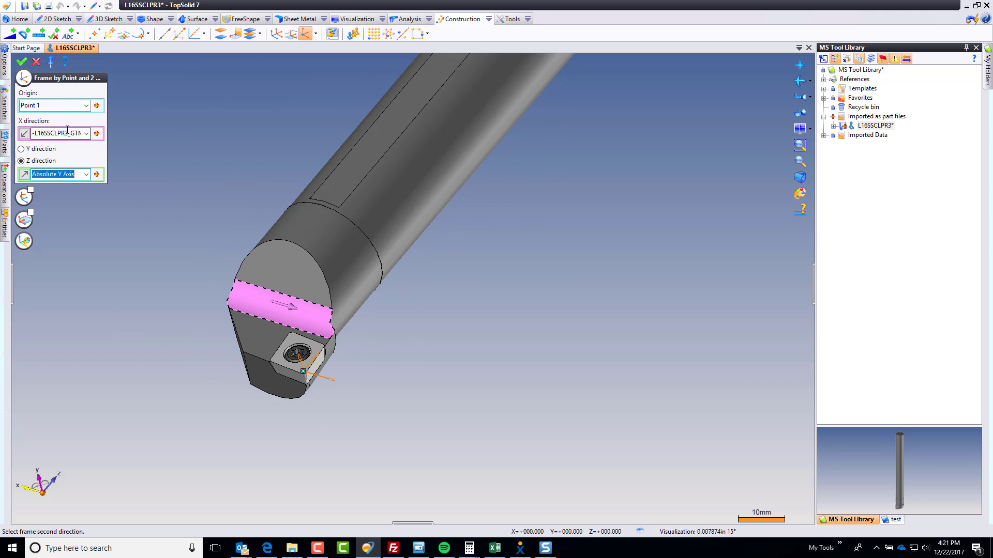
click(38, 150)
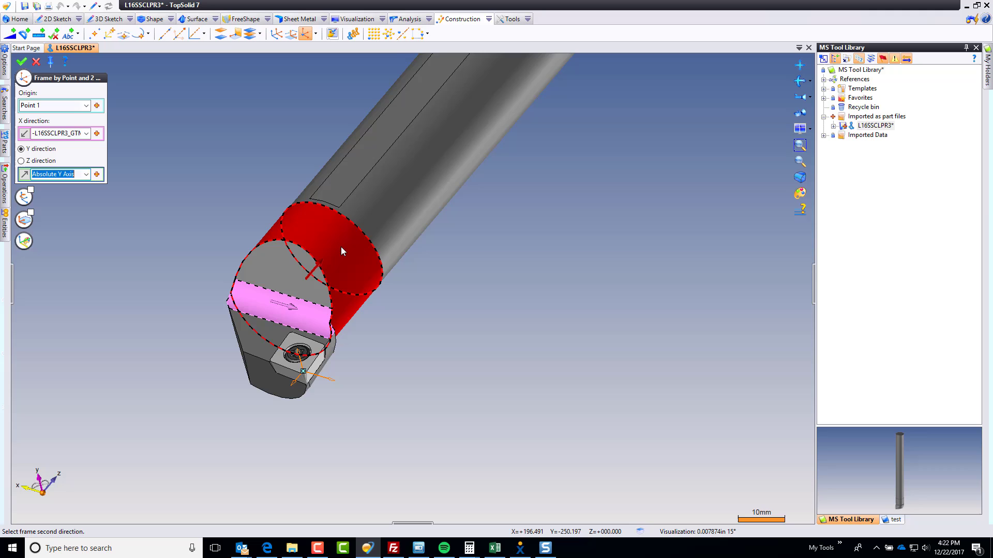
click(389, 231)
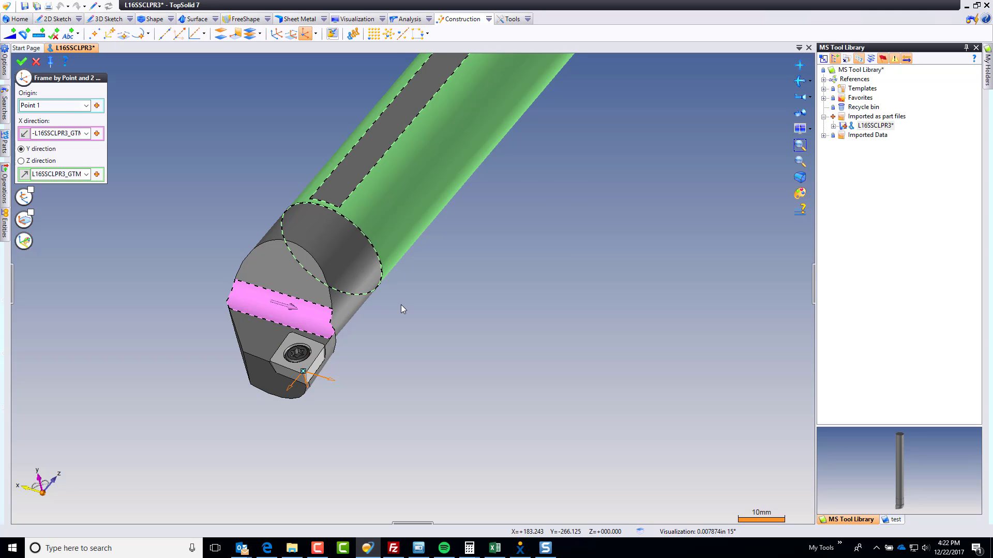
click(24, 174)
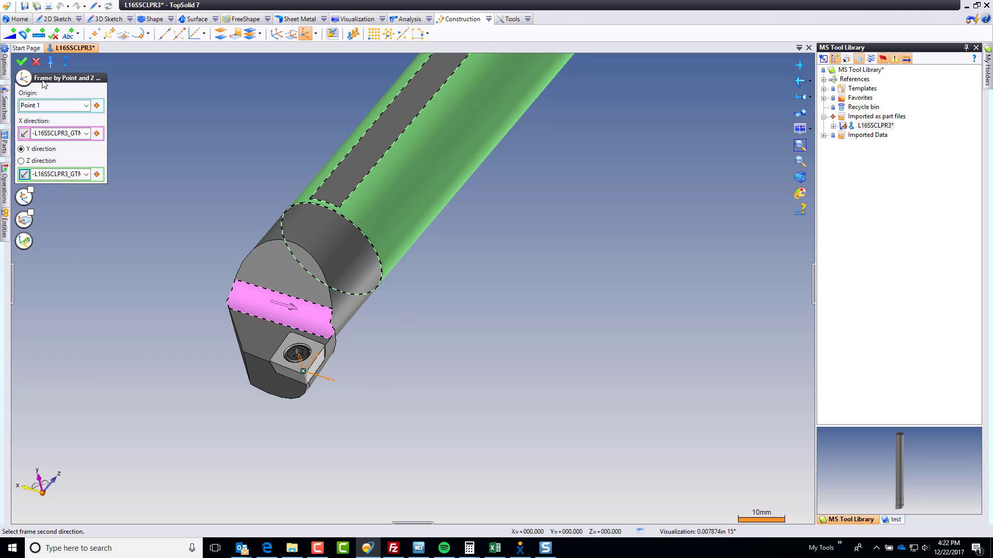
click(86, 286)
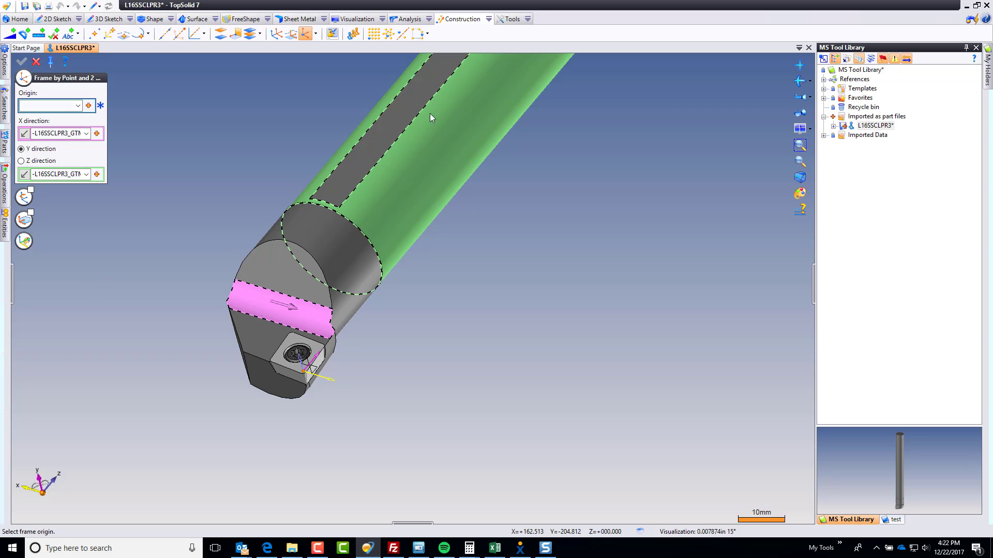
middle_drag(489, 285, 444, 300)
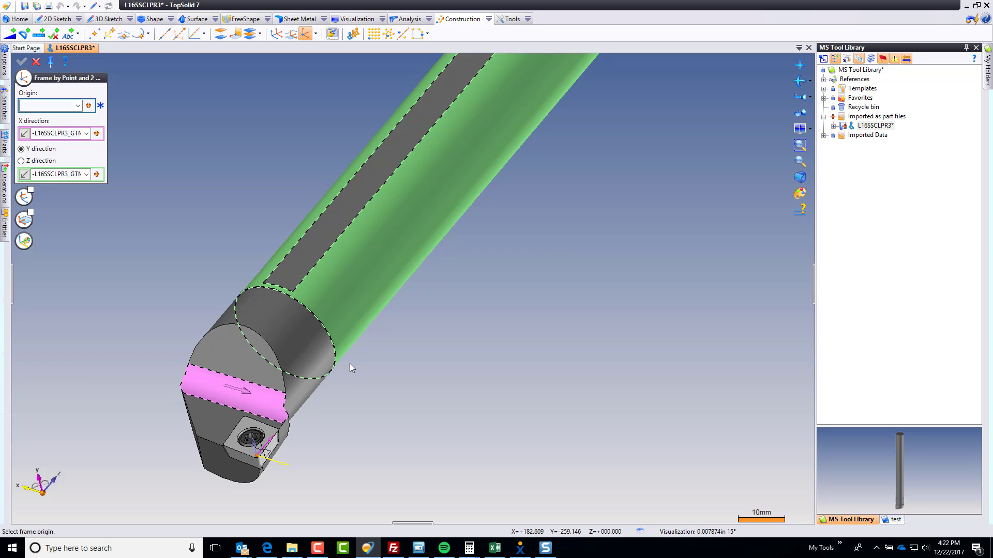
click(272, 454)
click(21, 61)
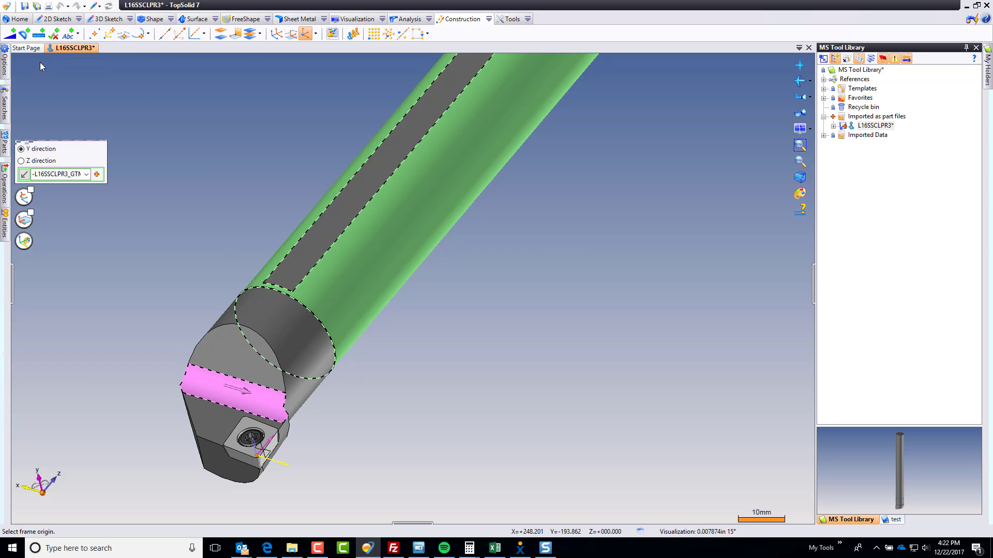
Measure the insert-tip frame's coordinates, and with that frame as reference, the centre of the circular edge between neck and shank
click(404, 19)
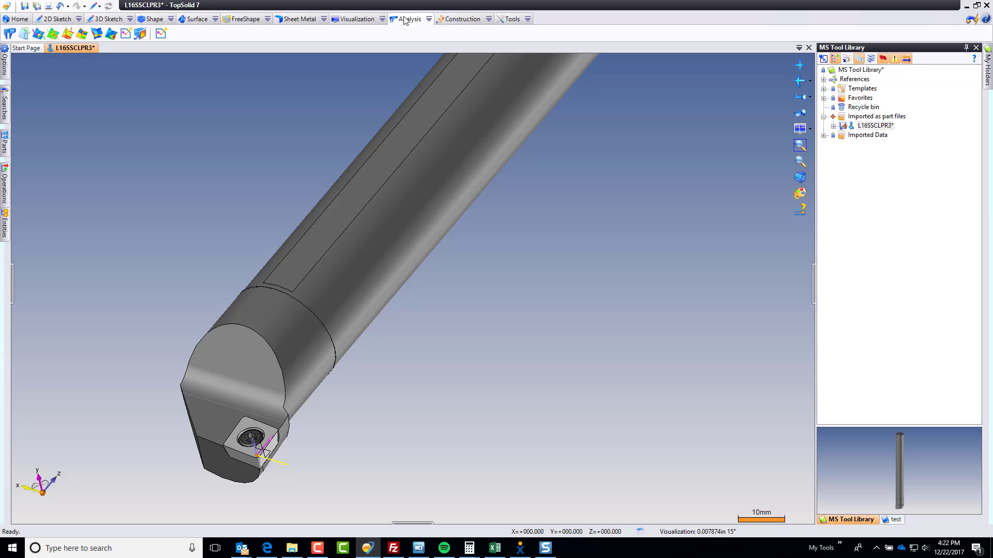
click(9, 34)
click(23, 95)
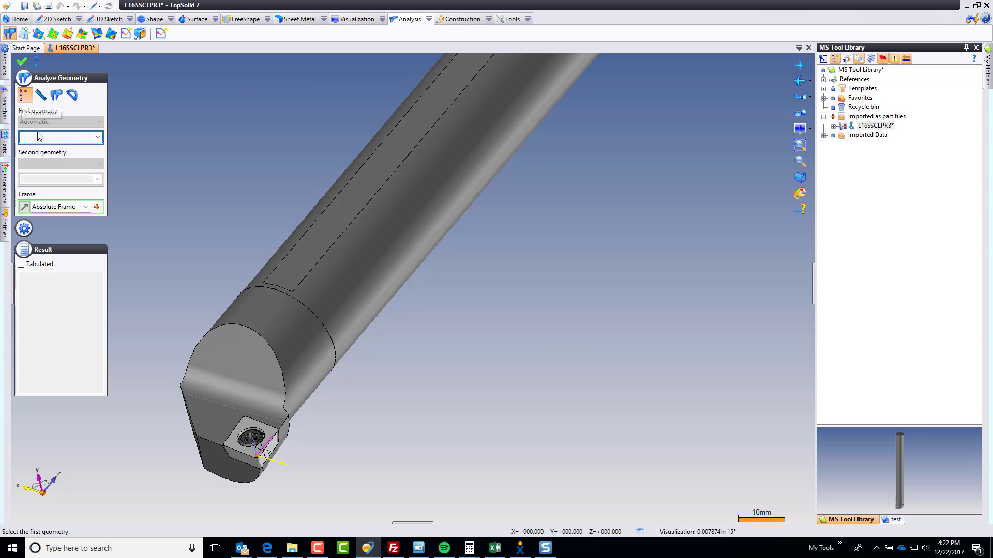
click(272, 456)
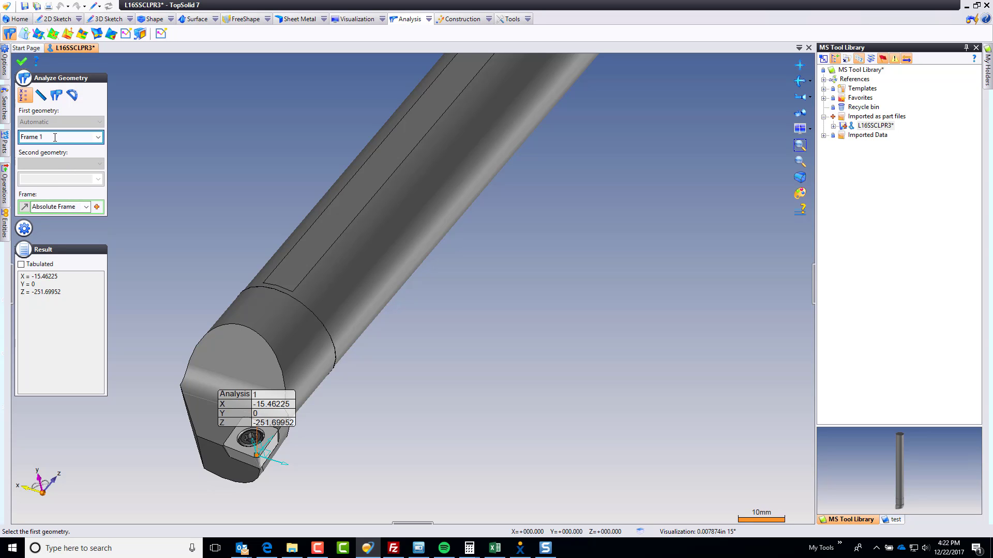
click(64, 206)
click(272, 458)
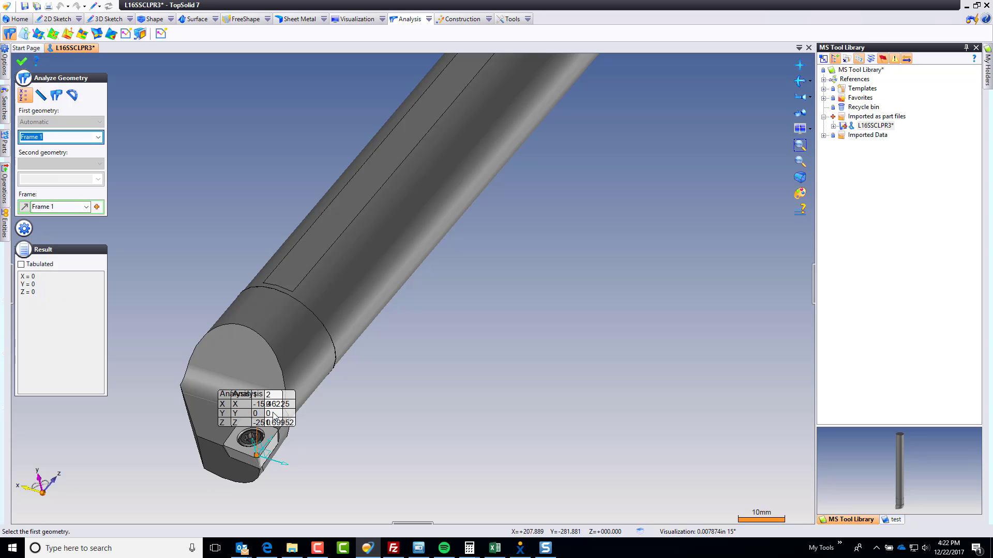
drag(272, 414, 424, 448)
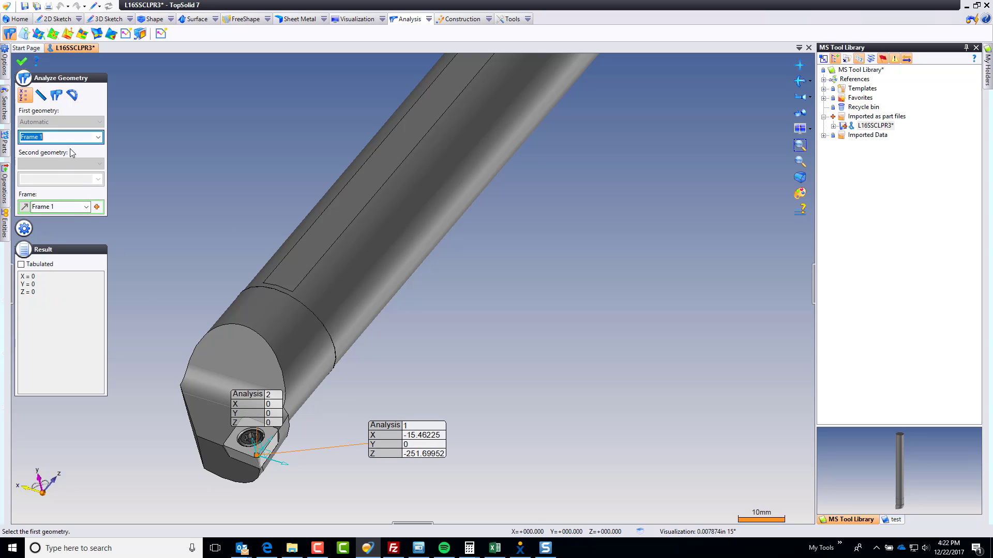
click(313, 312)
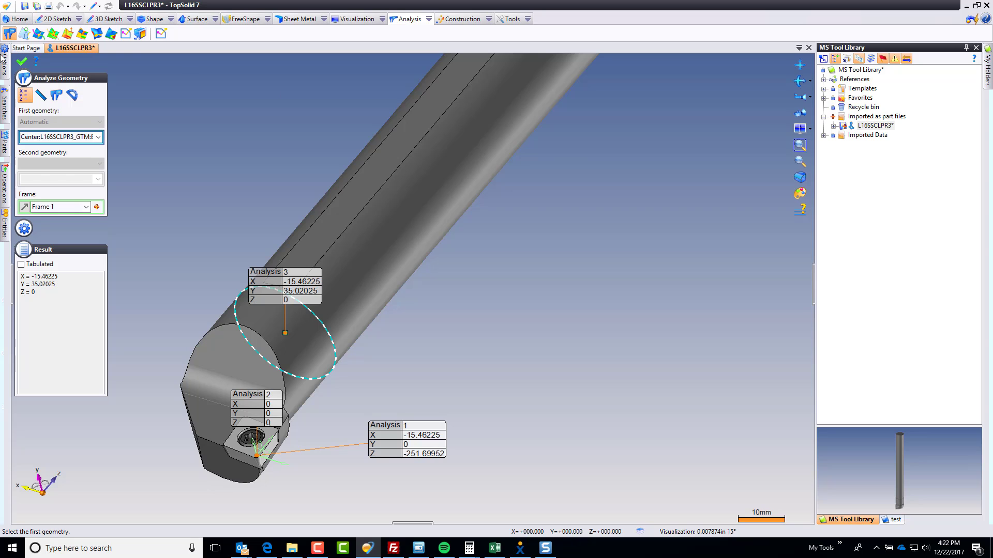
click(21, 61)
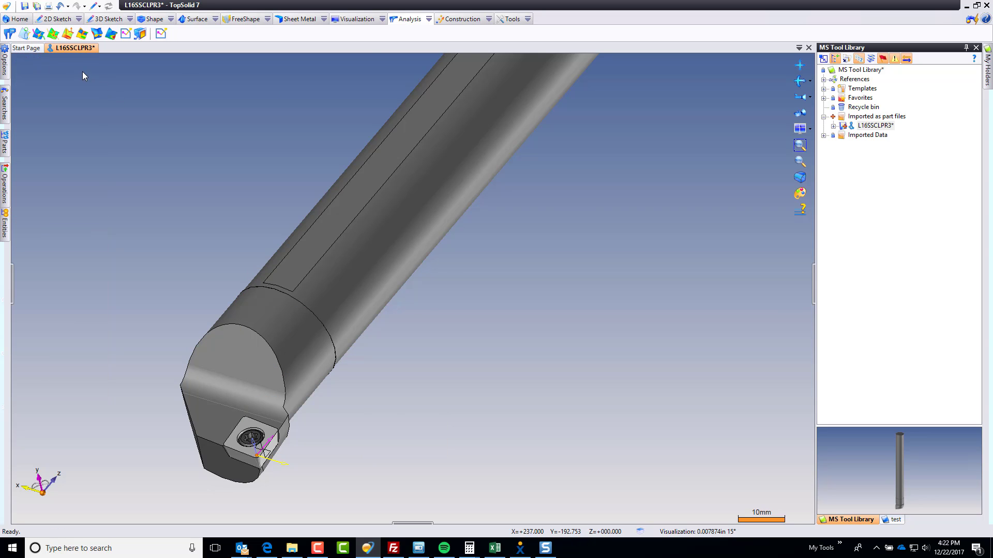
Start a second frame by point and two directions, with its origin offset 25 mm along the shank from the centre of the neck's circular edge
click(461, 19)
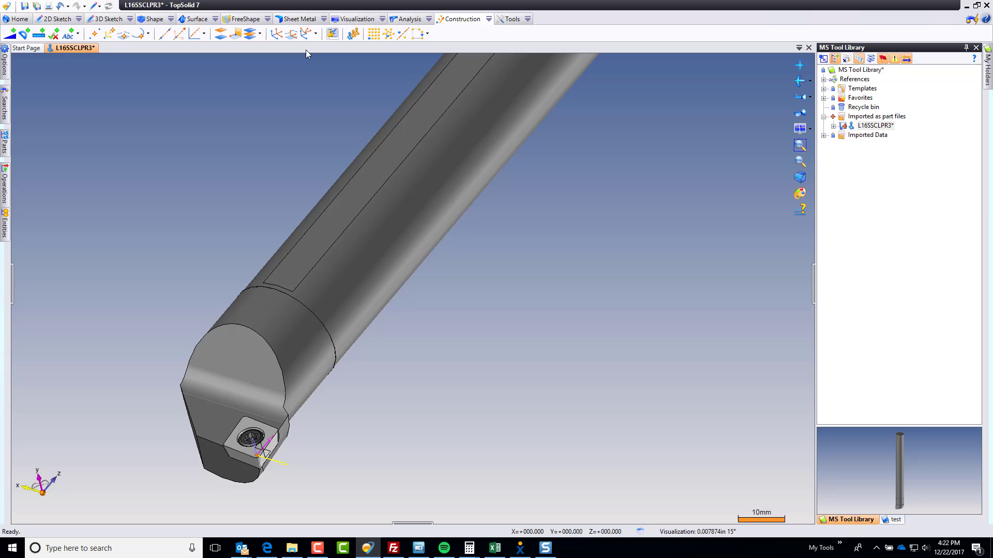
click(306, 34)
click(352, 82)
click(97, 109)
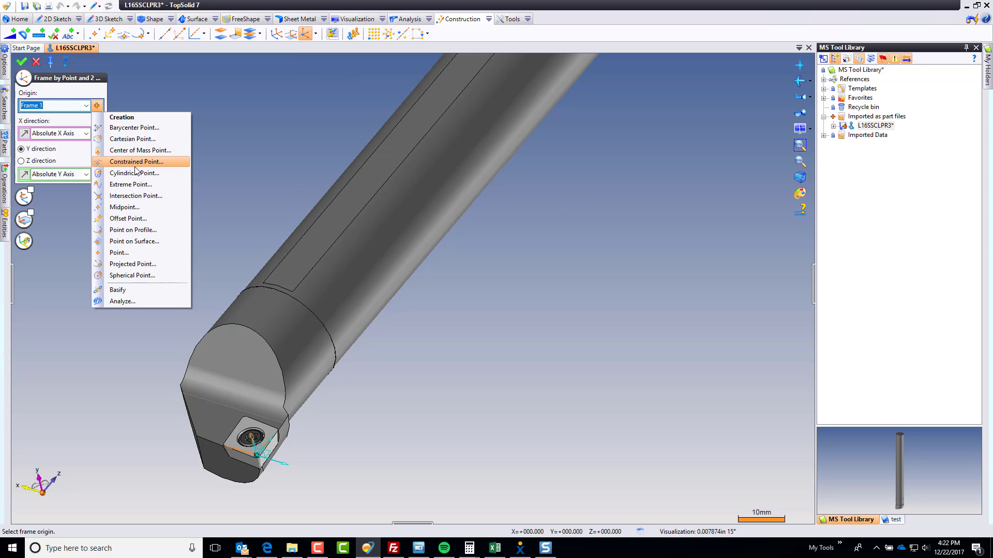
click(142, 221)
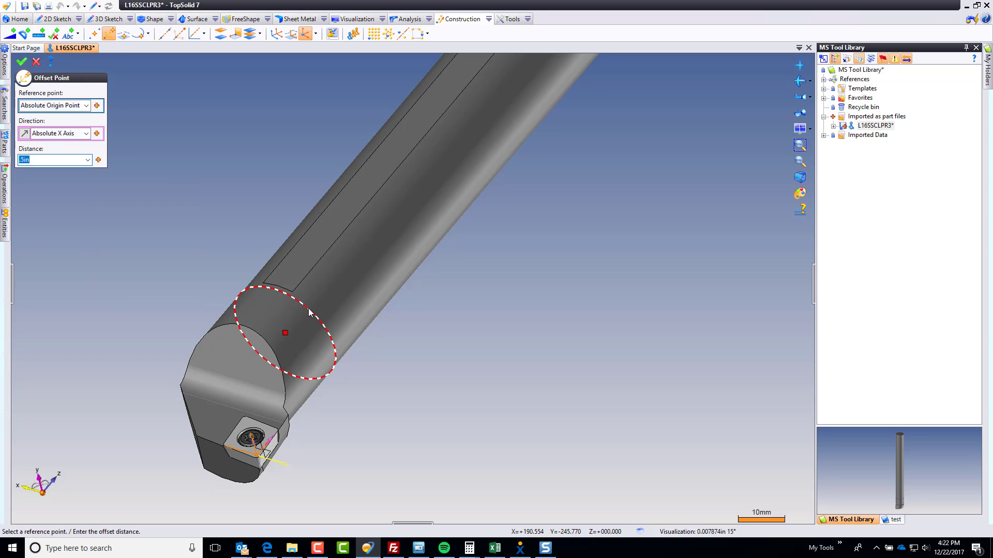
click(296, 286)
click(352, 281)
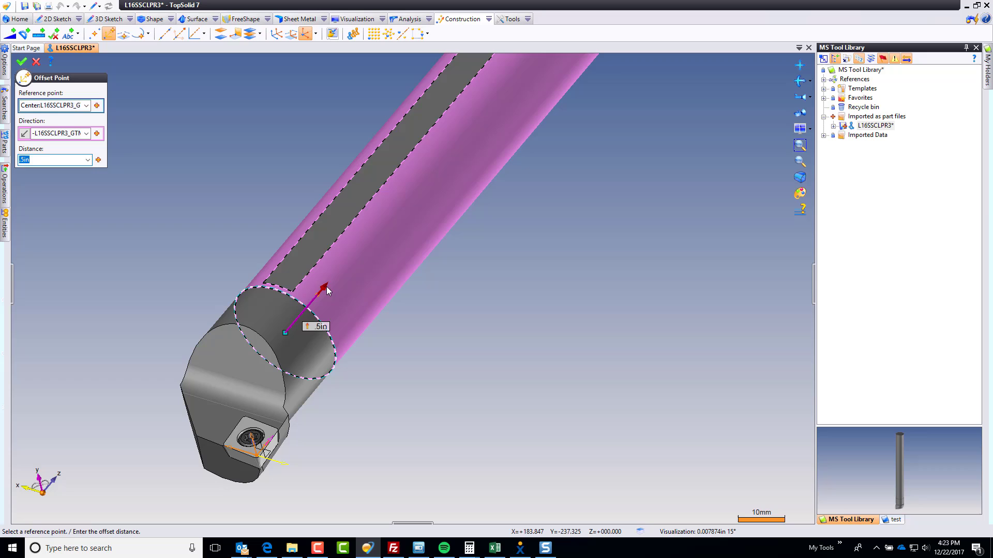
drag(327, 287, 371, 231)
click(340, 298)
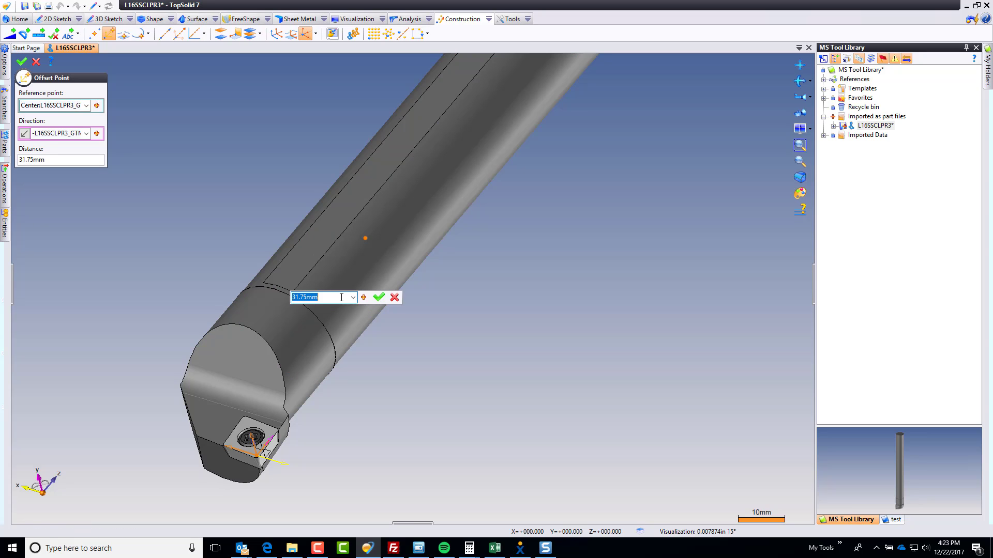
text(25)
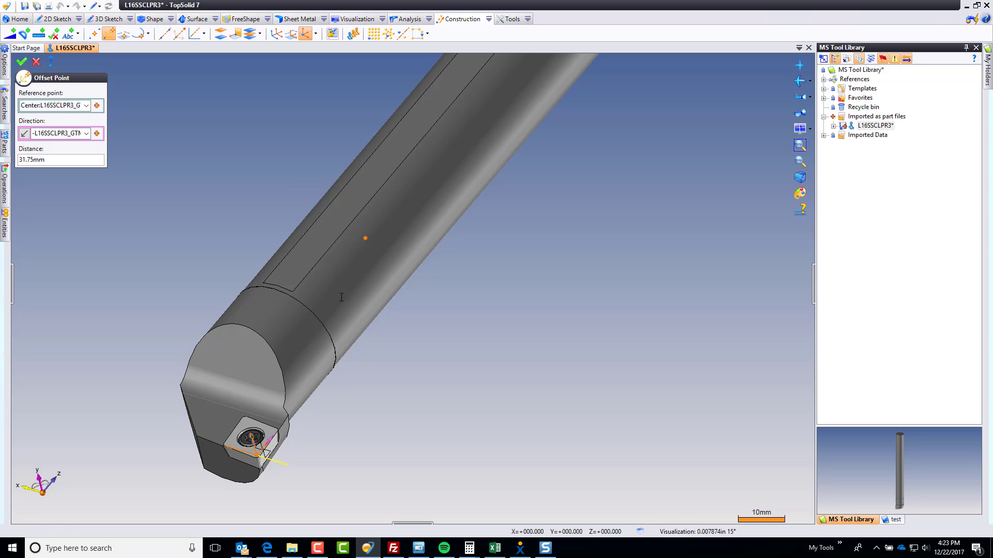
key(Return)
click(305, 33)
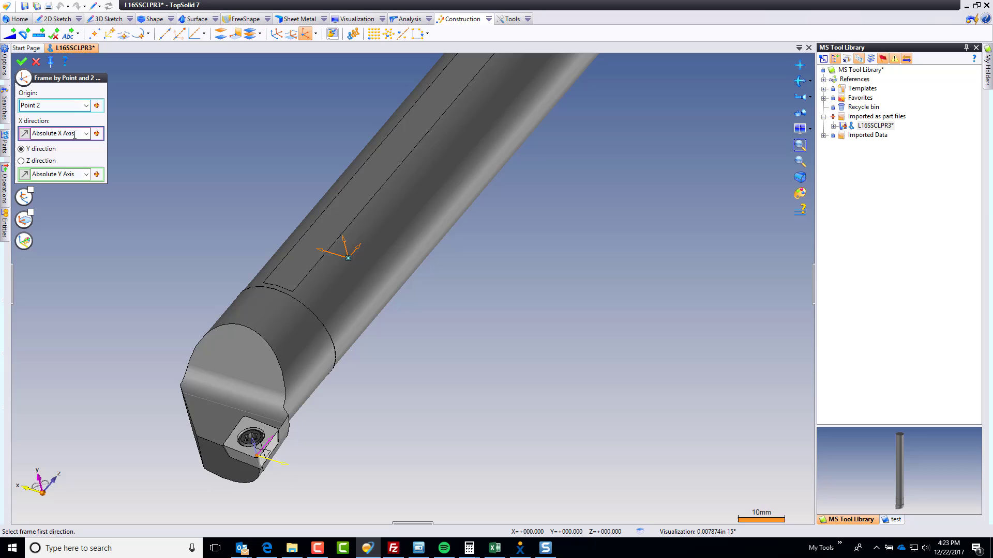
Set the shank frame's X direction to the insert-tip frame's X axis and its Z direction to the shank's cylindrical face, reversed, and create it
click(25, 133)
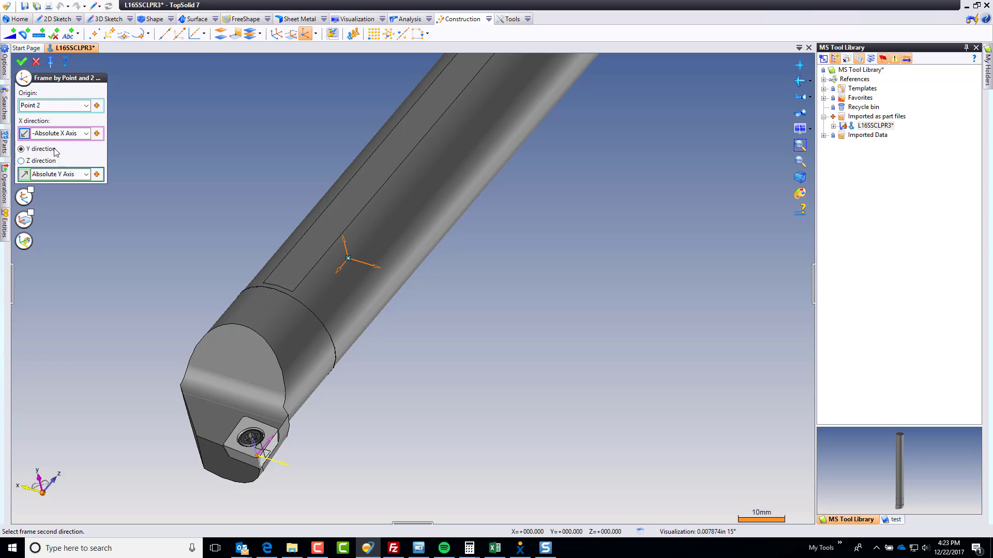
click(281, 465)
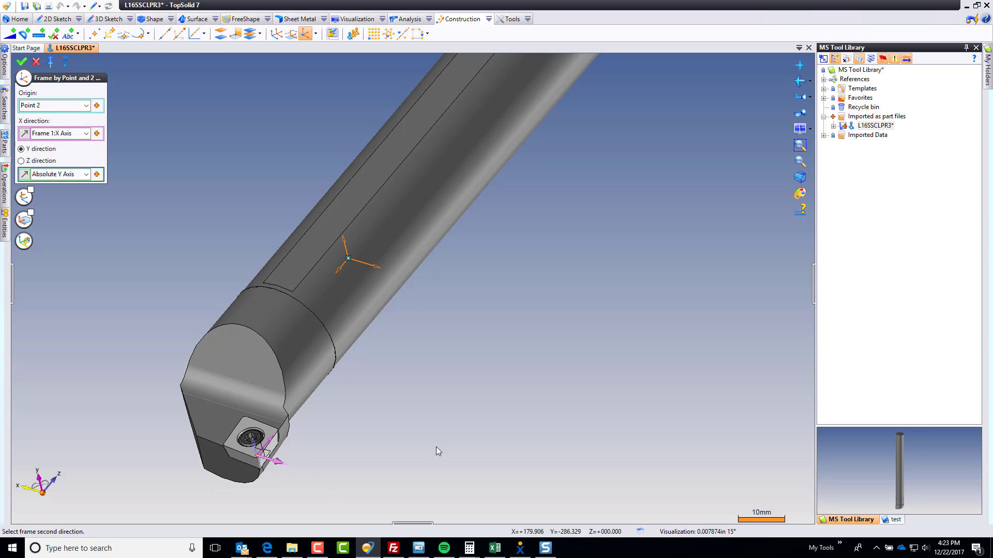
click(41, 161)
click(399, 213)
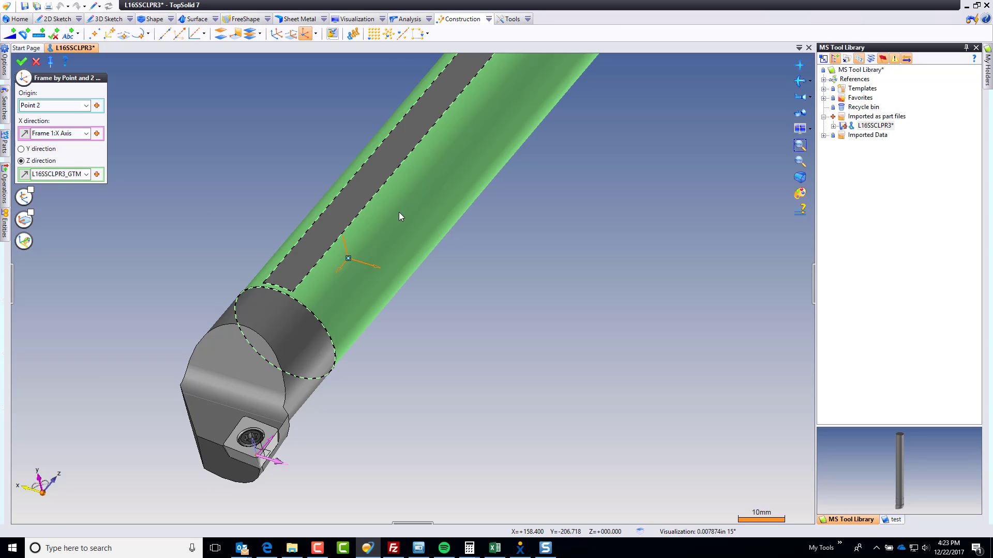
click(24, 174)
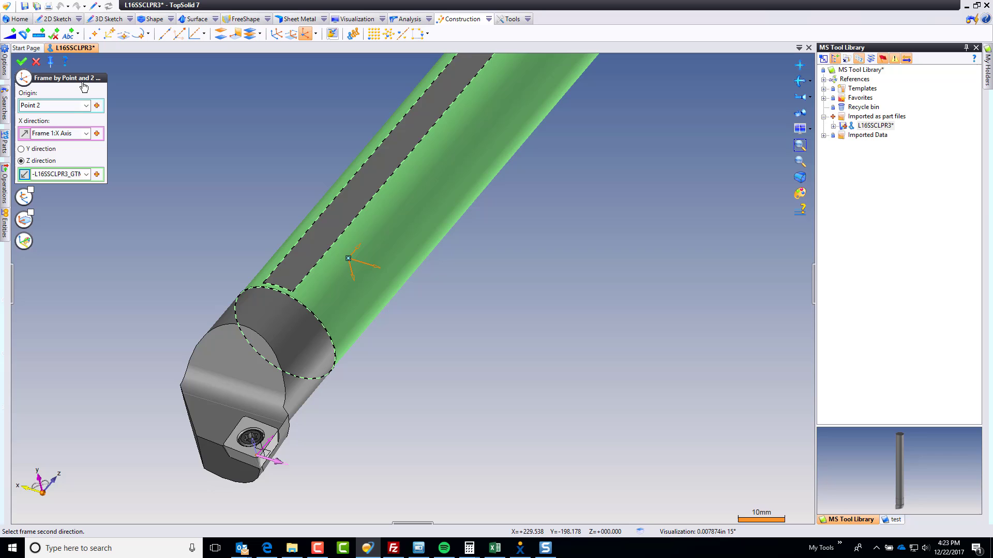
click(22, 62)
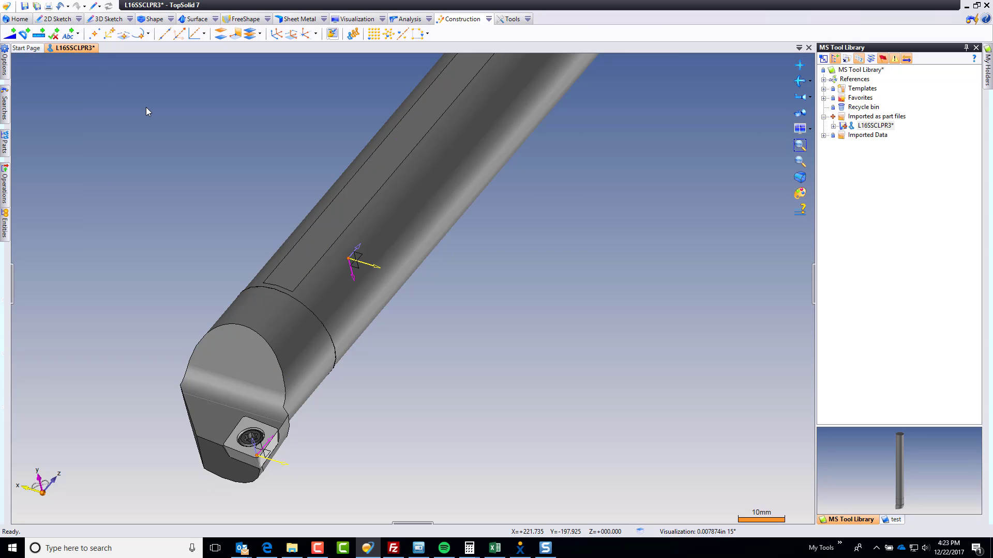
Create a sketch on the insert-tip frame containing the intersections of the insert's two side faces adjoining the cutting tip
scroll(254, 434, up, 5)
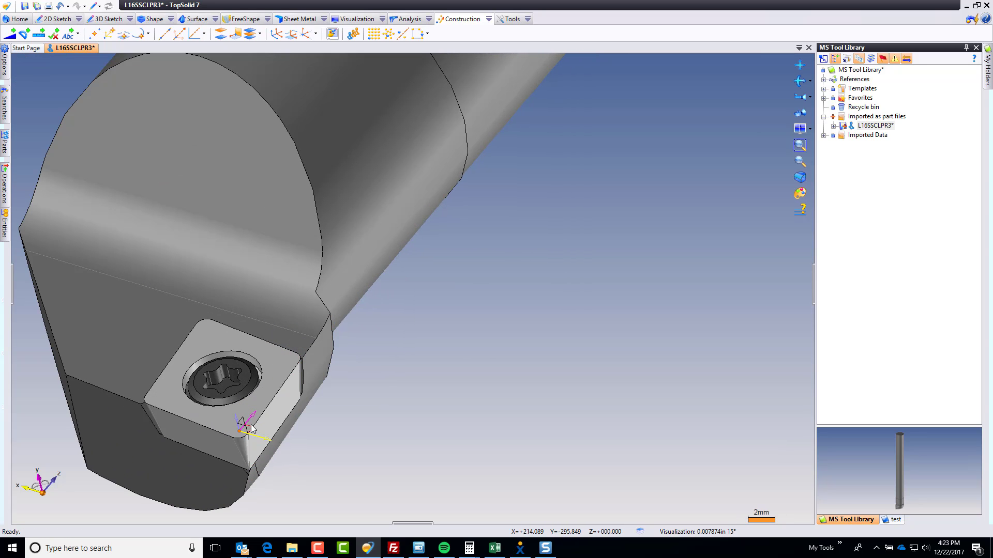
right_click(252, 429)
click(290, 382)
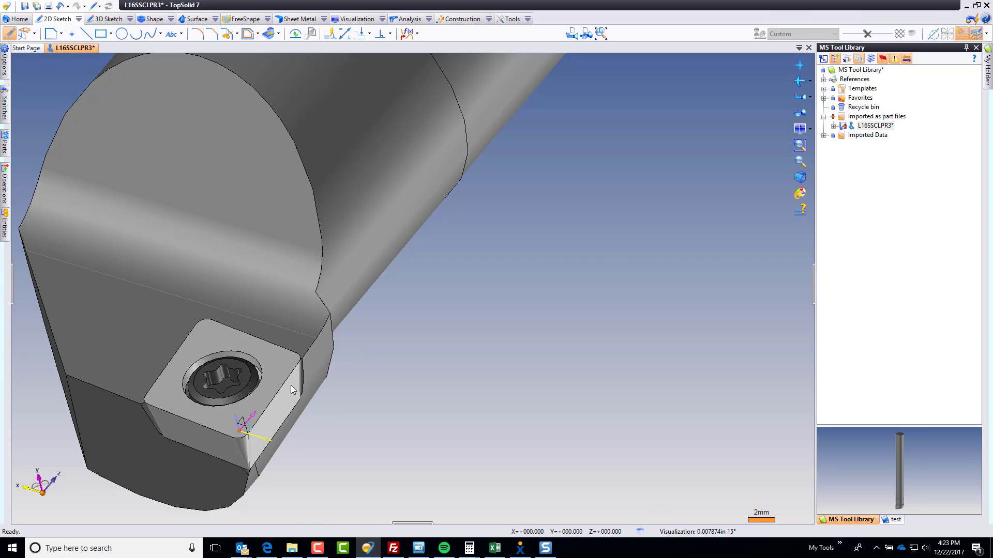
click(277, 34)
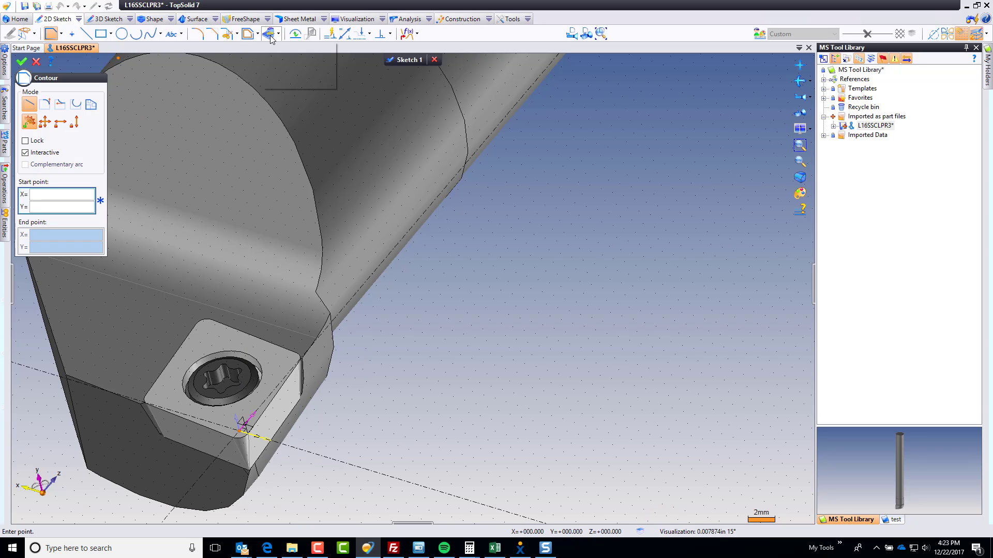
click(296, 64)
click(282, 418)
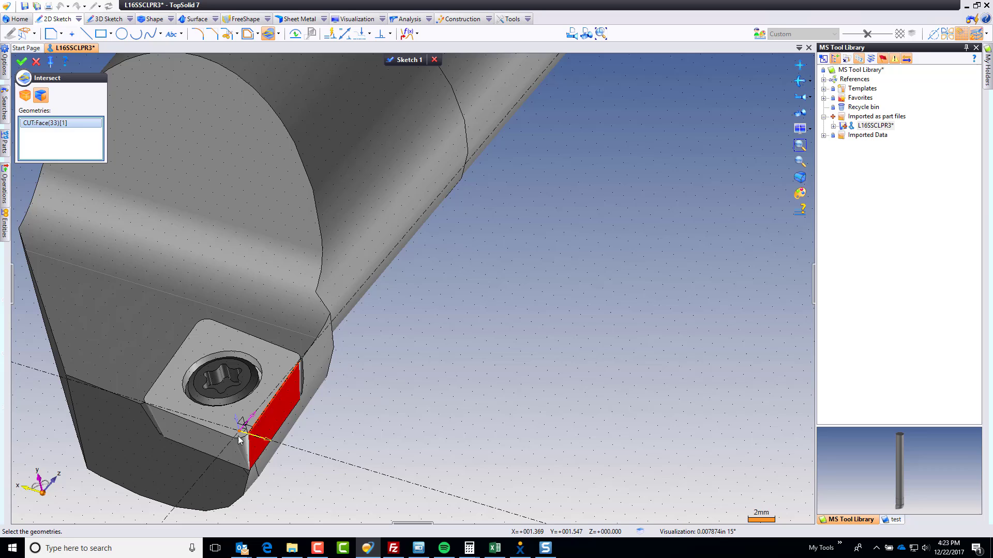
click(209, 438)
click(21, 63)
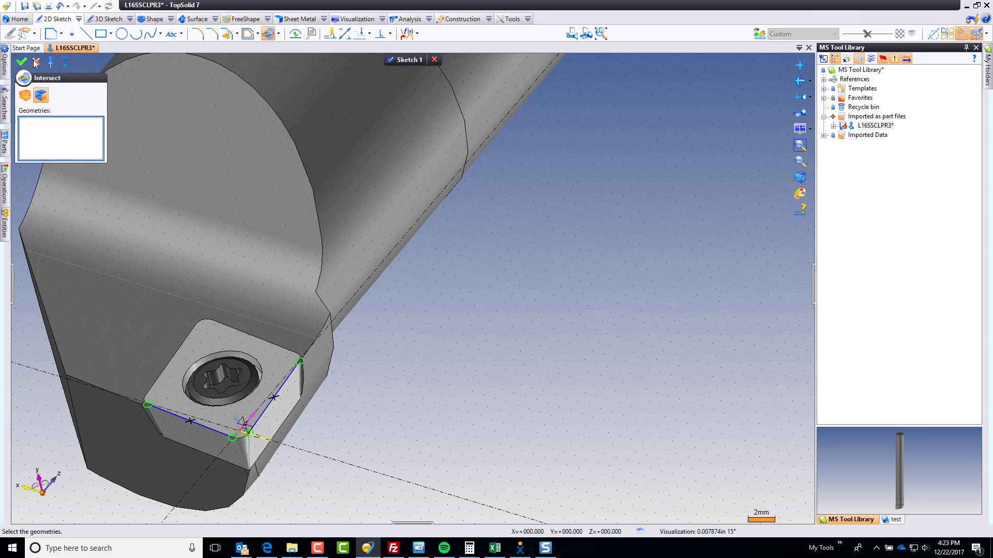
click(396, 63)
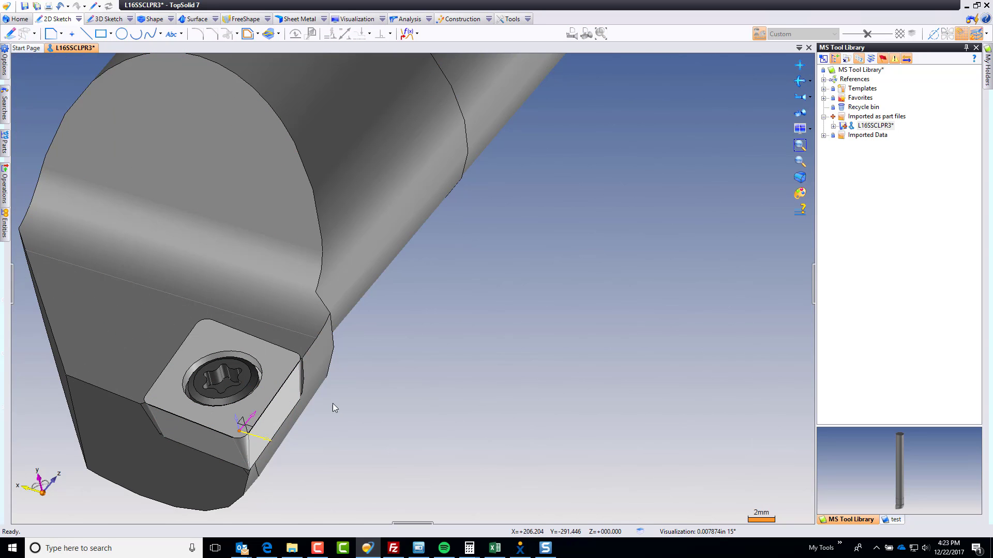
Check the insert's inscribed circle with a temporary sketch circle centred on its screw and reaching the insert's side edge, then discard the sketch
middle_drag(333, 403, 453, 354)
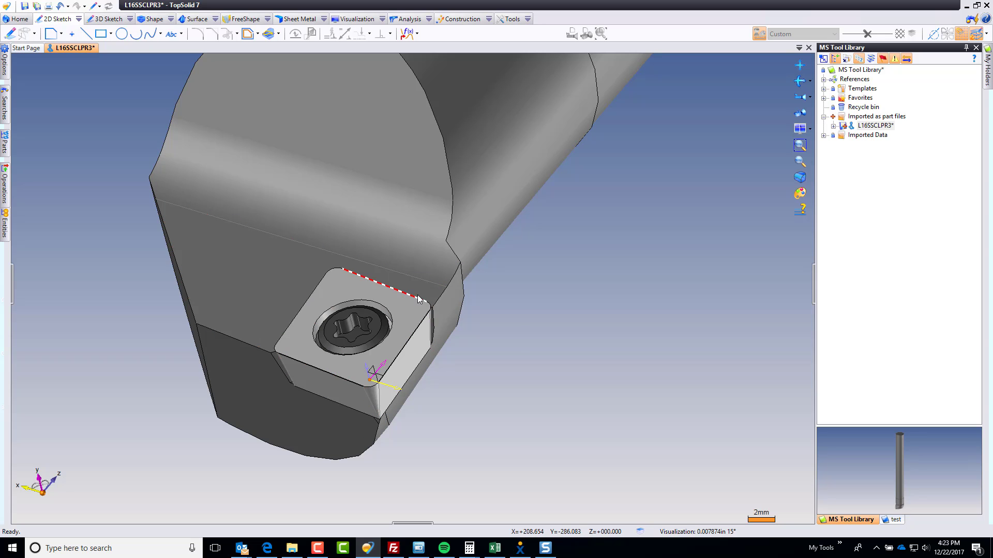
right_click(403, 324)
click(427, 346)
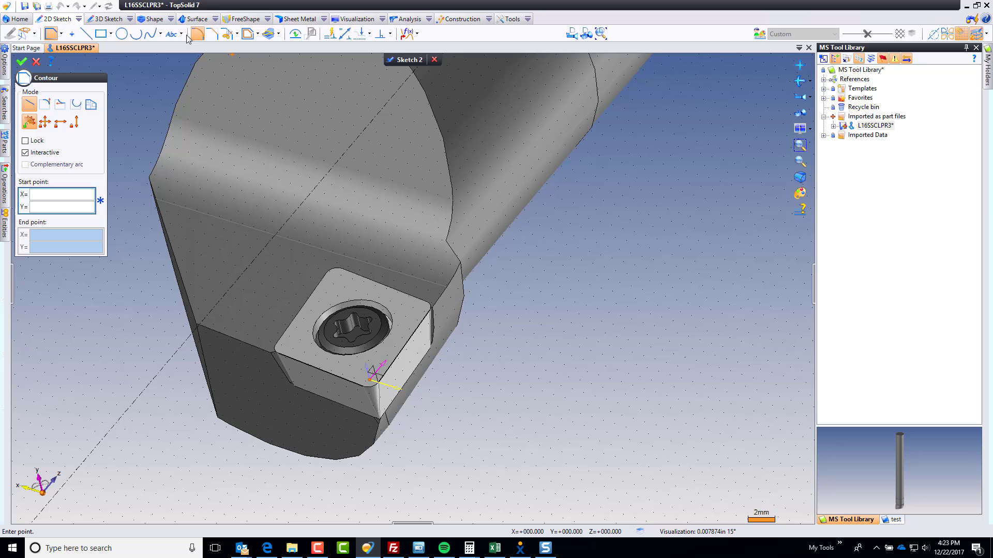
click(122, 35)
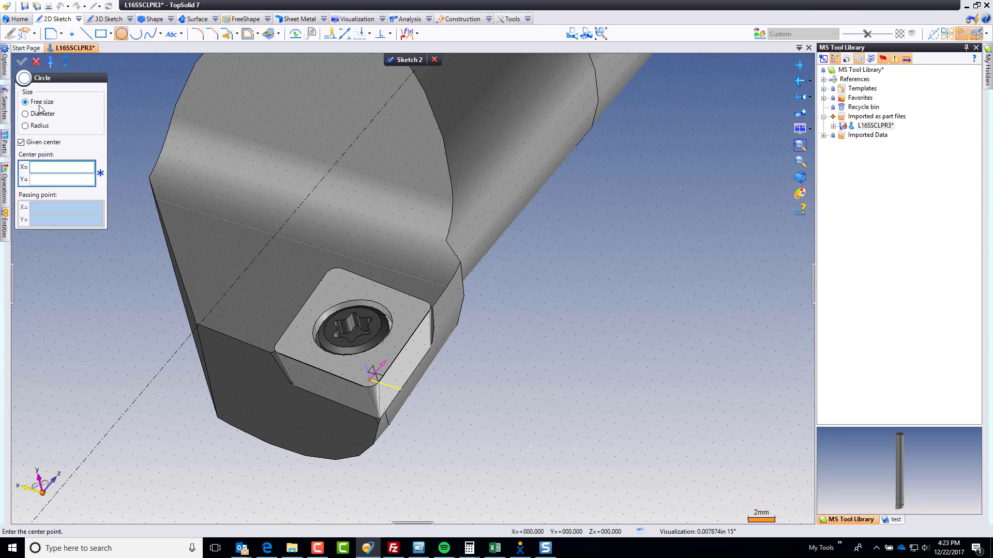
click(392, 332)
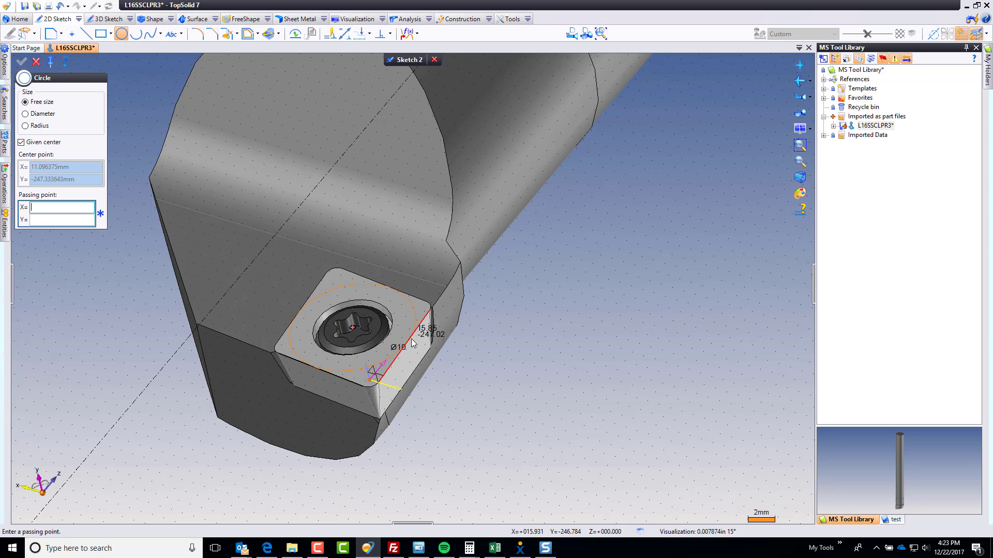
click(413, 338)
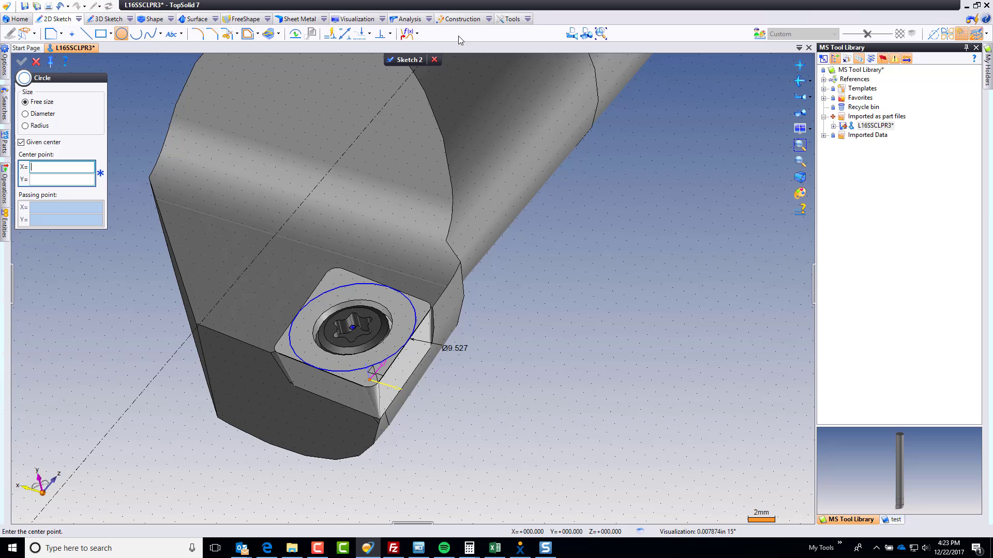
click(439, 60)
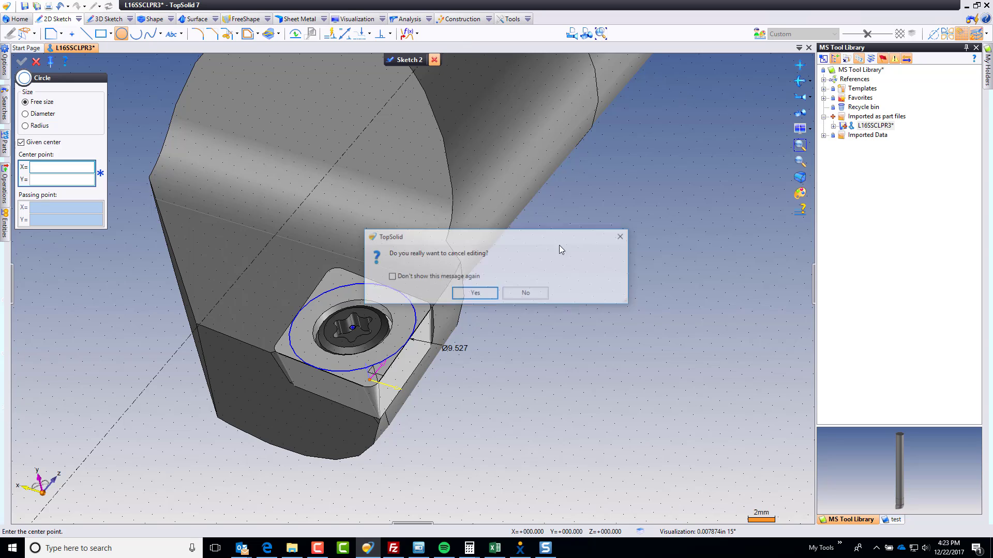
click(470, 291)
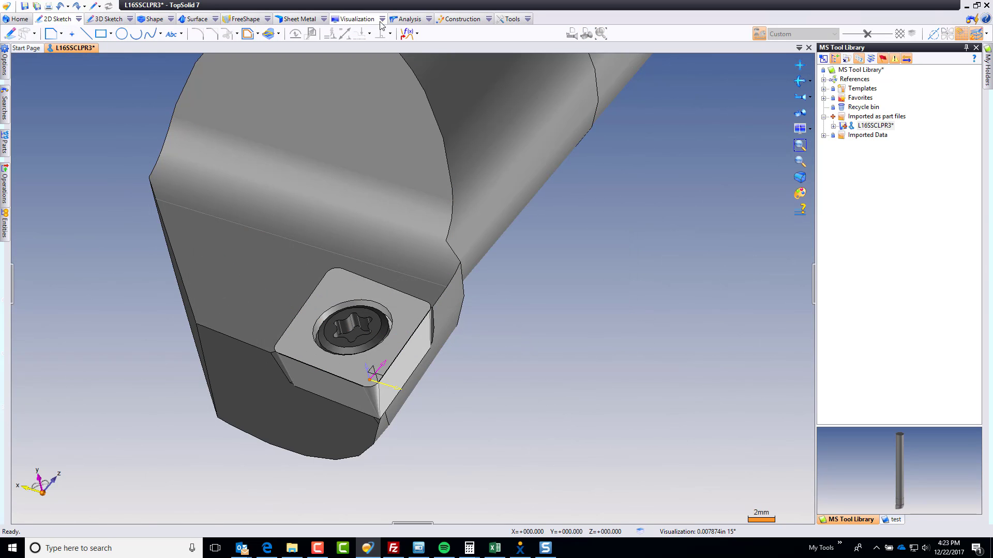
Measure the angle between the two sketched insert edges that meet at the cutting tip
click(411, 19)
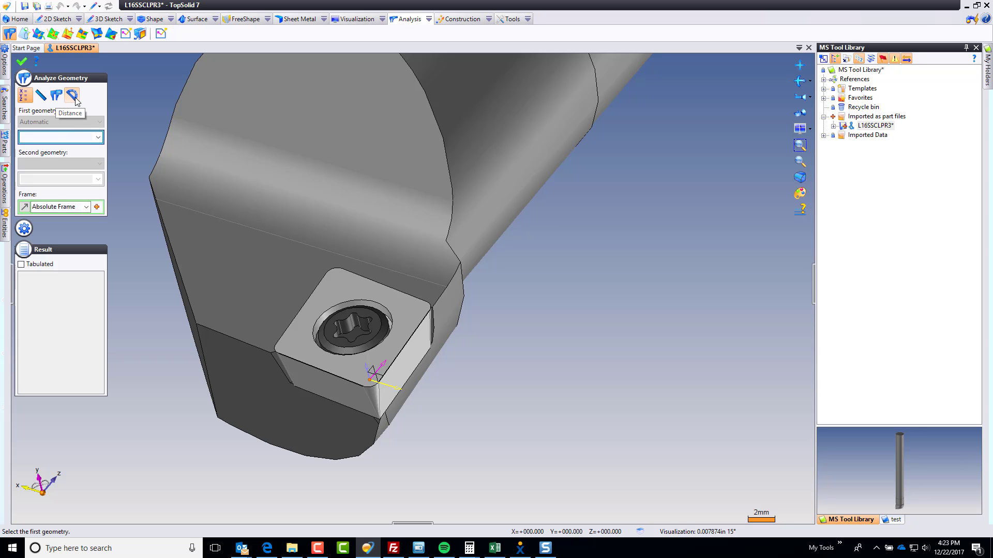
click(73, 95)
click(320, 369)
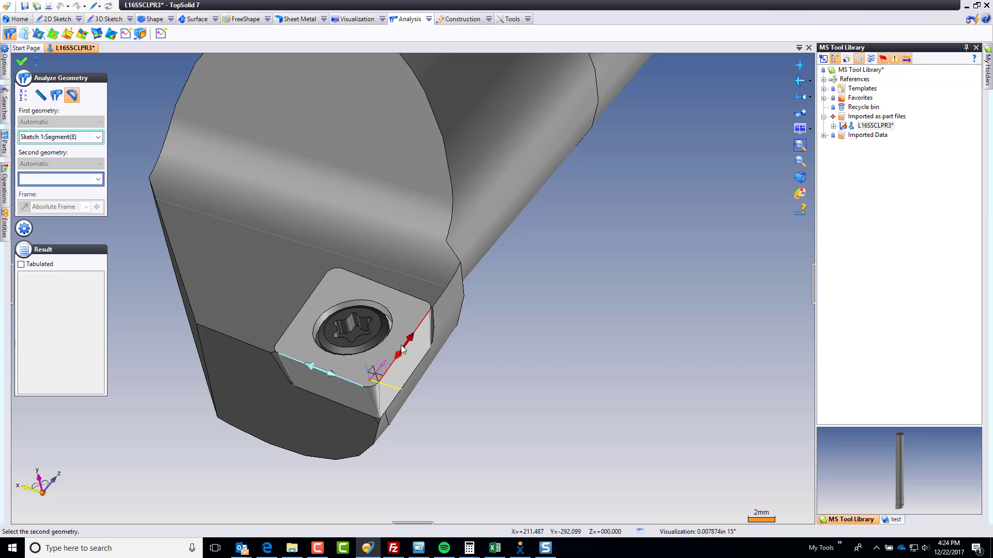
click(402, 349)
click(22, 61)
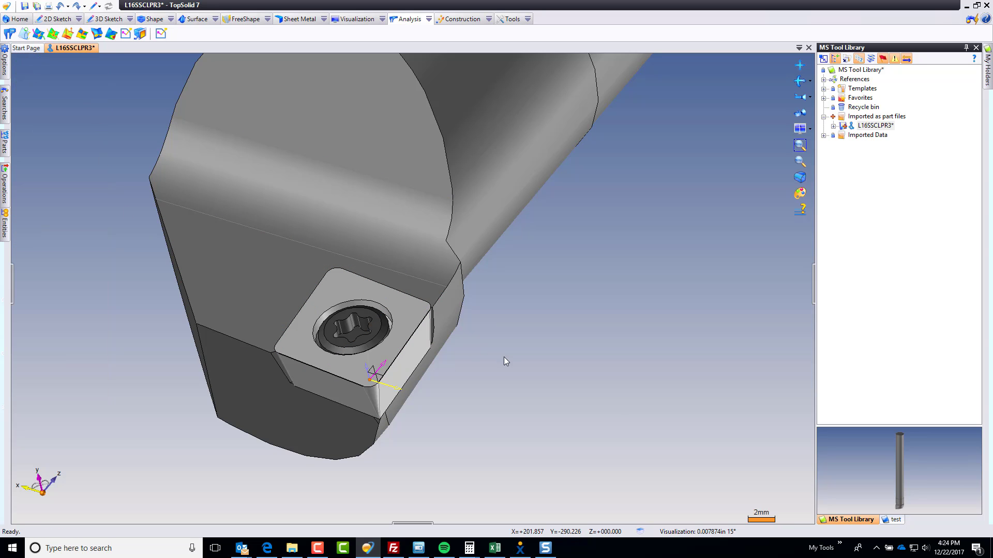
Measure the radius of the rounded edge at the insert's cutting tip
click(9, 34)
click(40, 94)
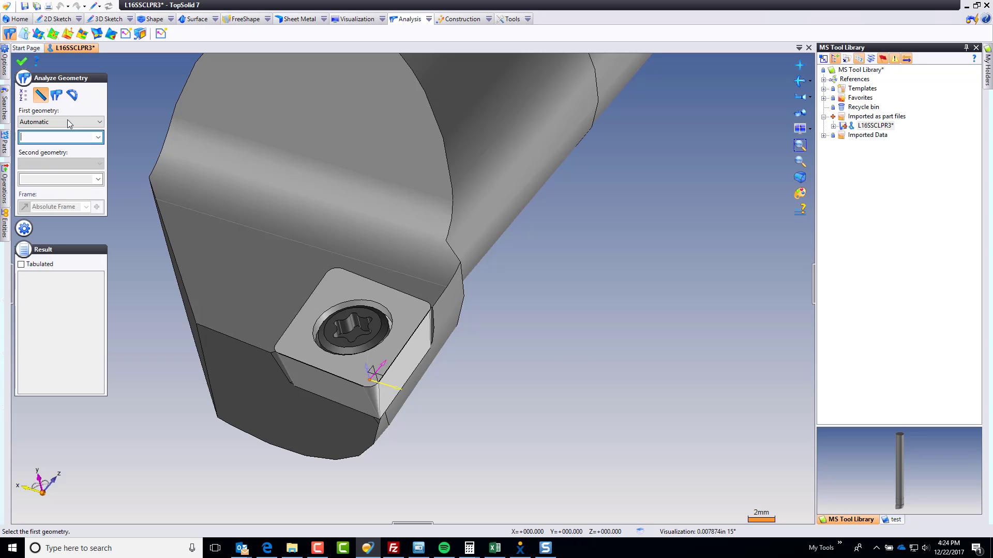
click(375, 386)
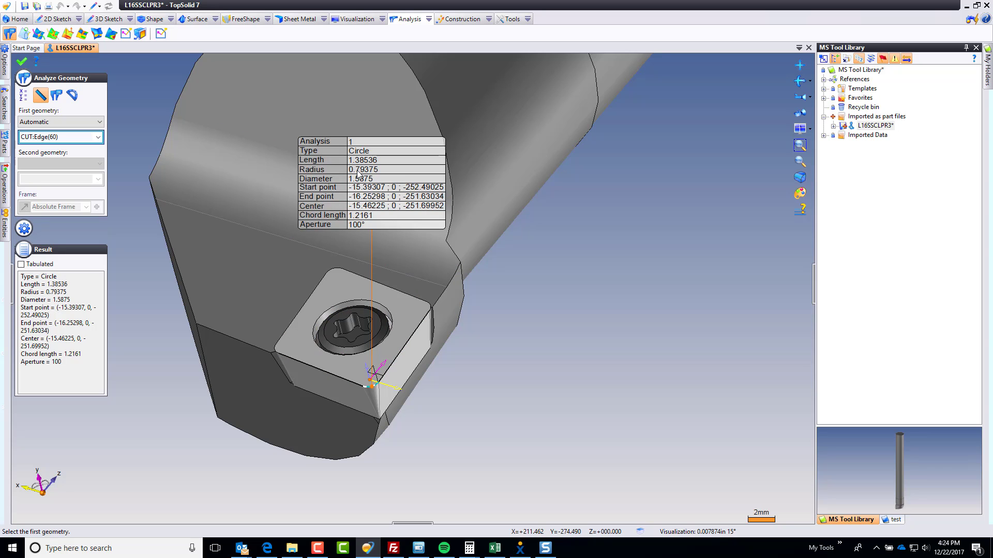
click(21, 61)
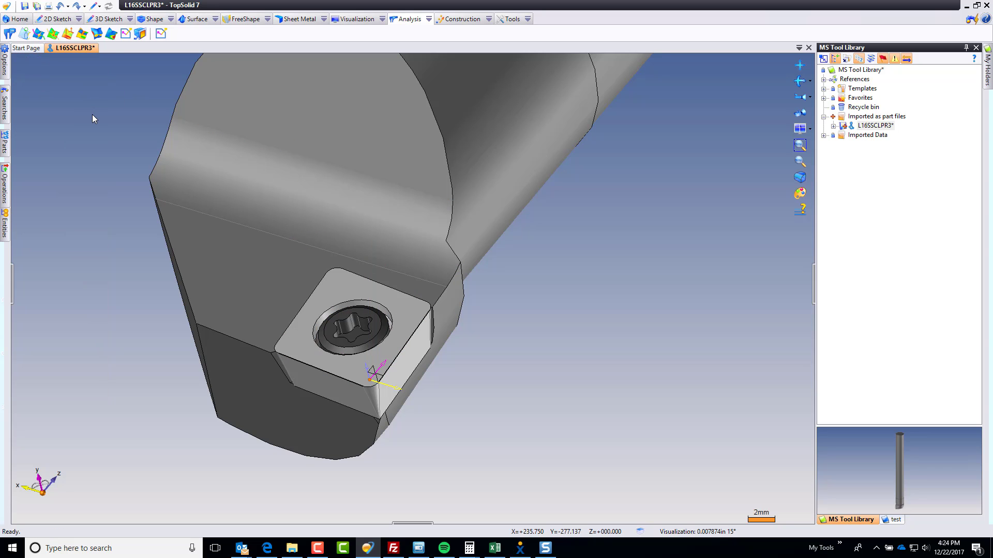
Save the boring bar part
scroll(449, 349, down, 2)
scroll(535, 350, down, 3)
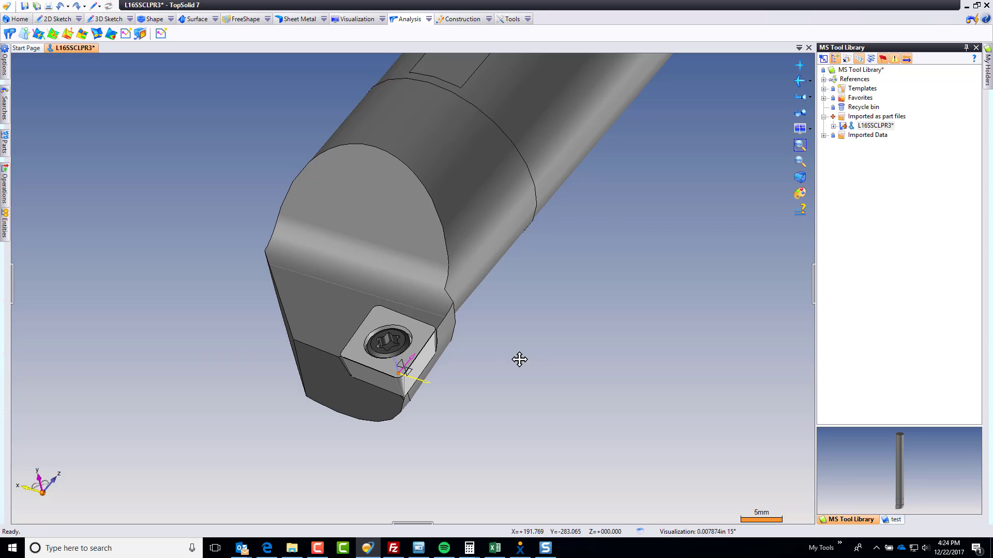
key(ctrl+s)
Start the TopSolid'Cam component wizard and classify the part as a Turnings cutter of type Internal turn with a Universal shank system
scroll(495, 383, down, 1)
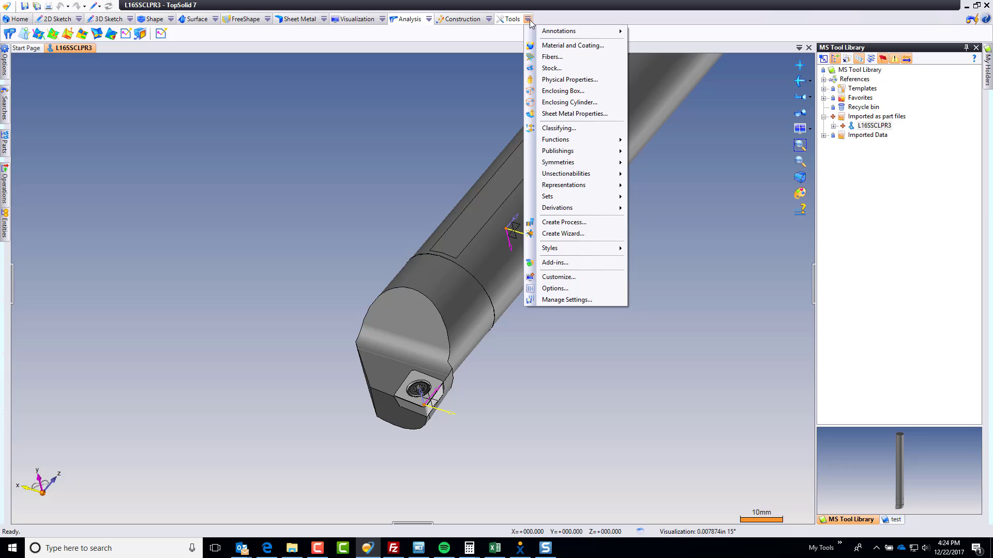
mouse_move(589, 140)
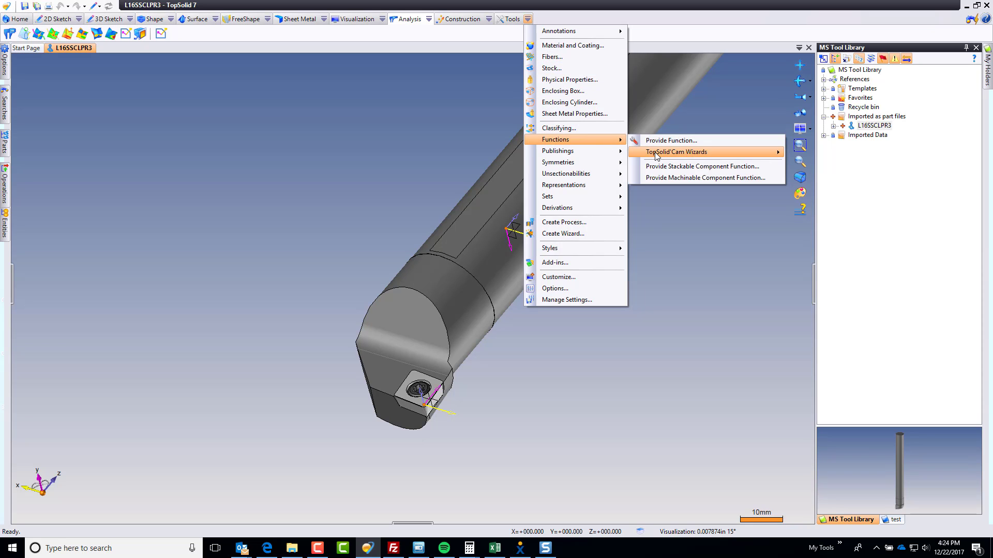
mouse_move(656, 155)
click(807, 153)
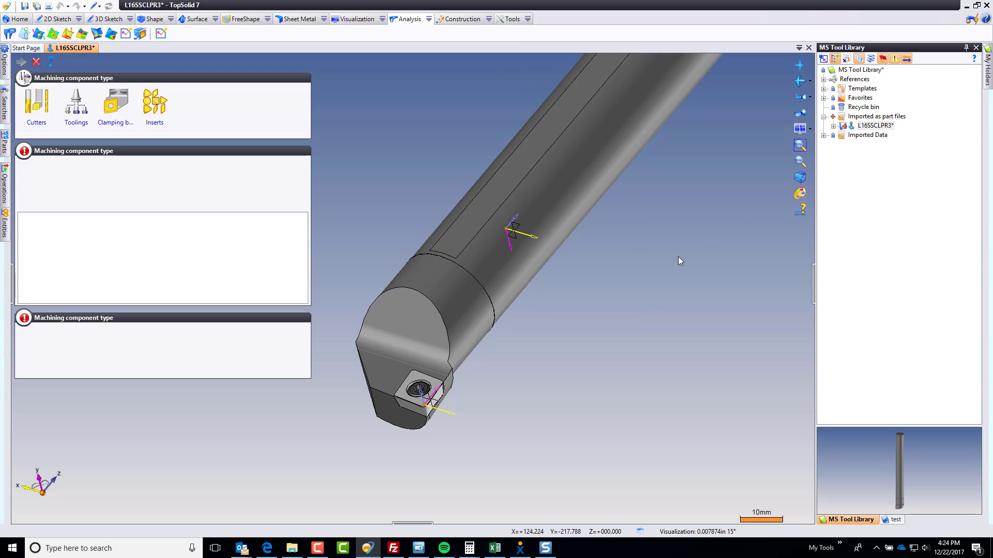
click(36, 106)
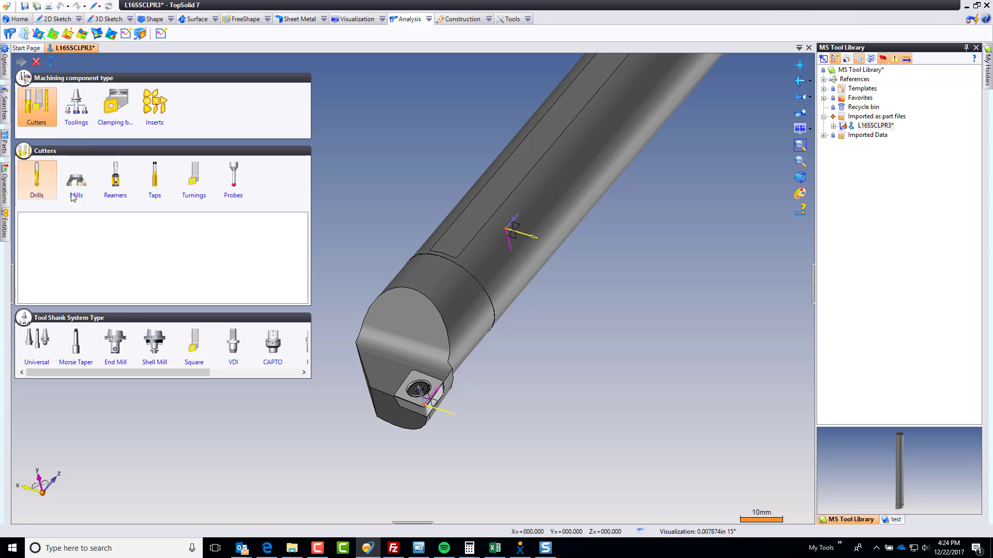
click(194, 178)
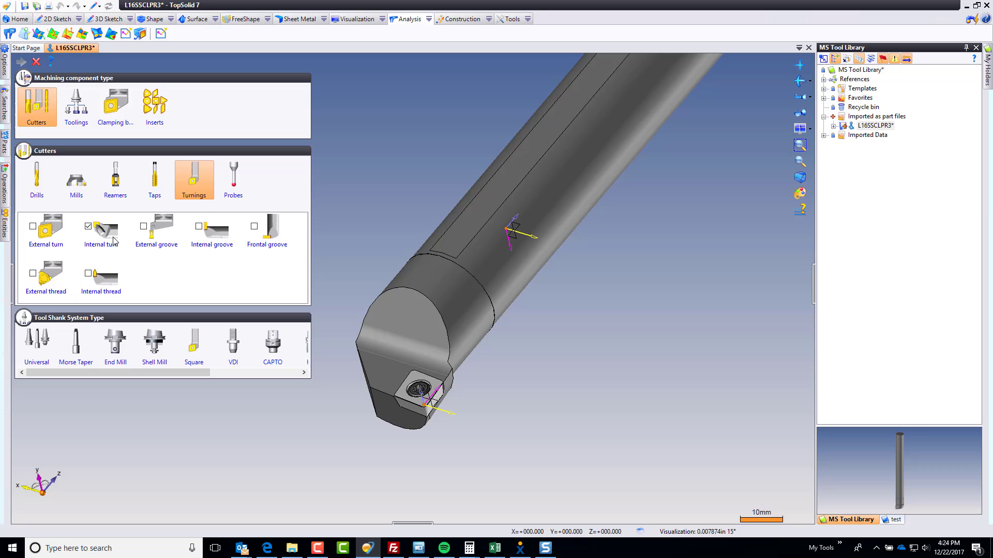
click(37, 345)
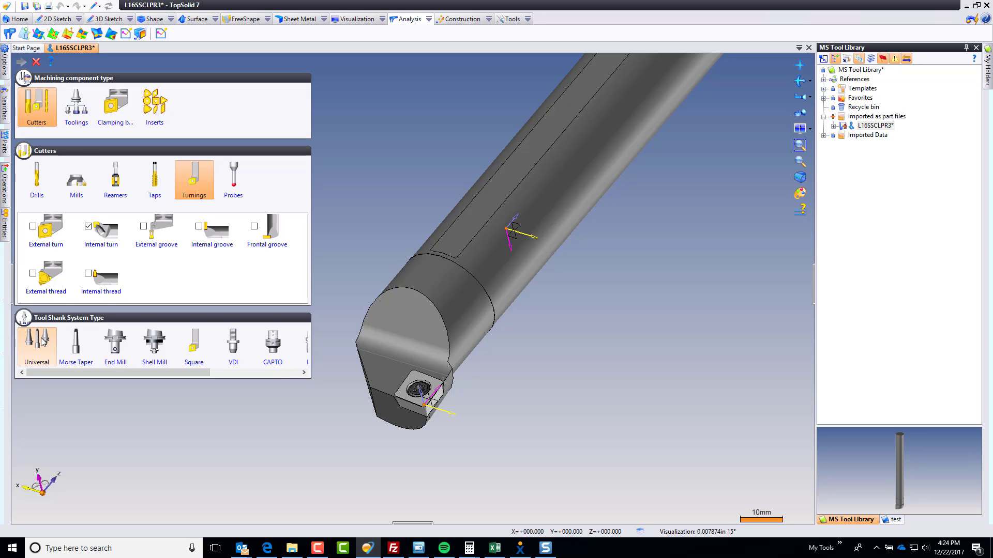
click(22, 62)
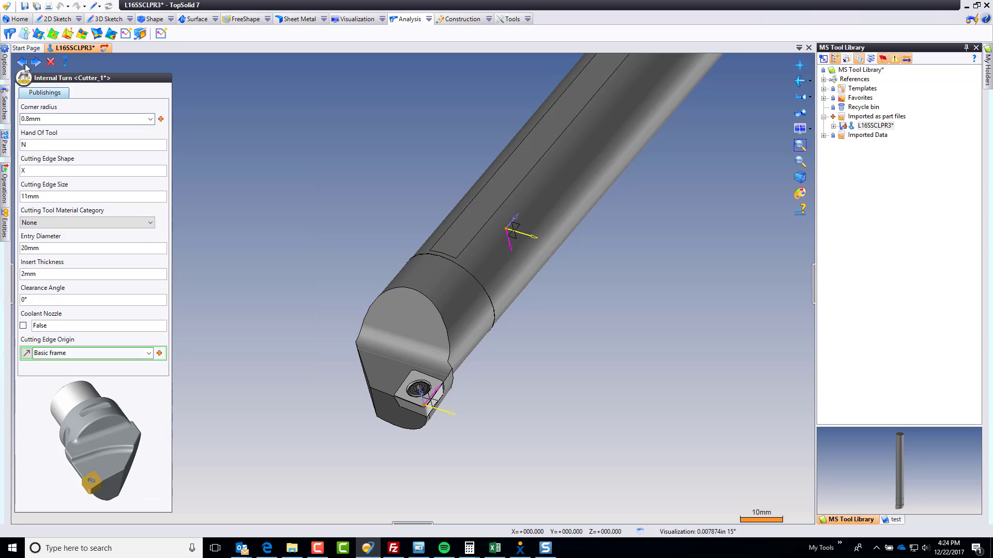
Set the internal turning cutter's hand of tool to R and its cutting edge shape to C
click(88, 145)
click(150, 145)
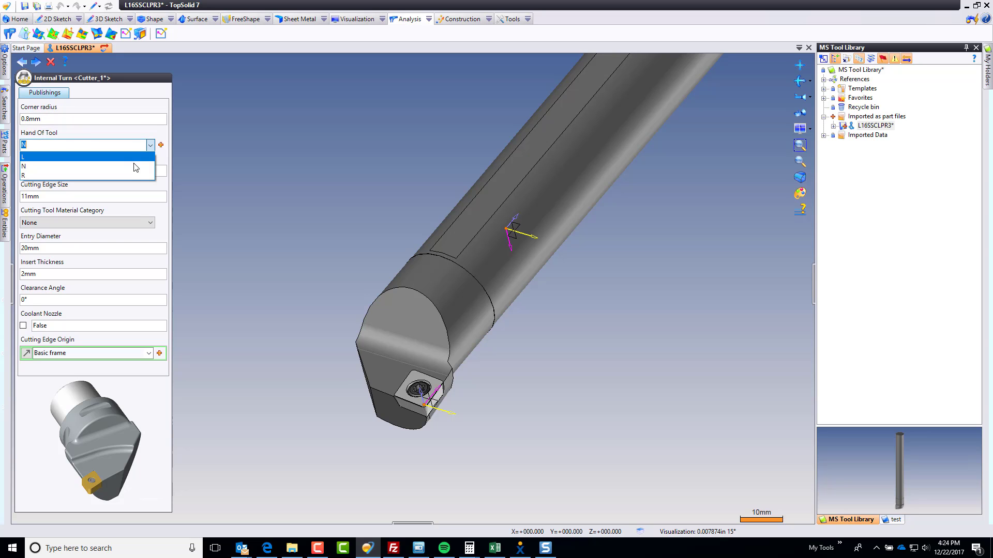
click(80, 175)
click(73, 171)
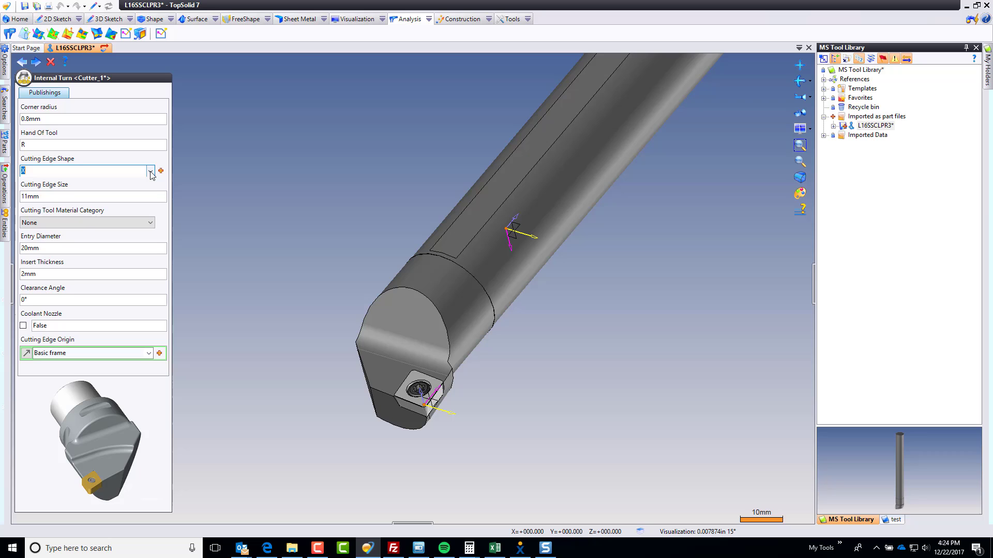
click(150, 171)
click(147, 183)
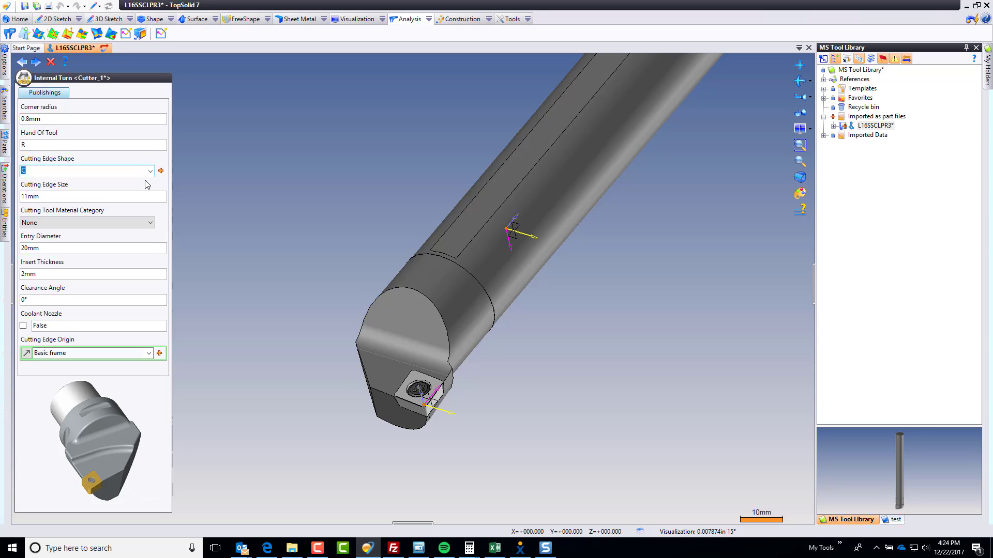
Set the internal turning cutter's cutting edge size to 9.5 mm
click(98, 197)
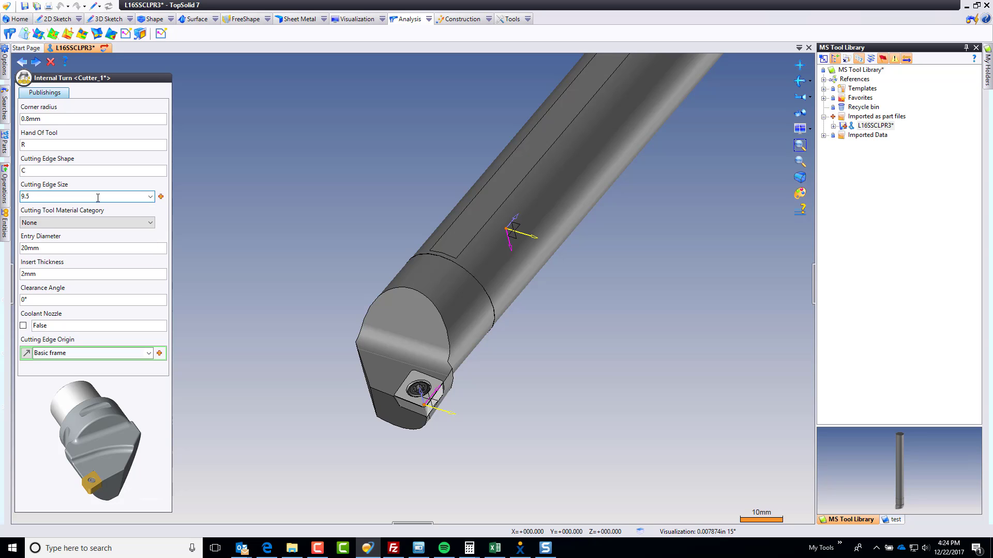
key(Tab)
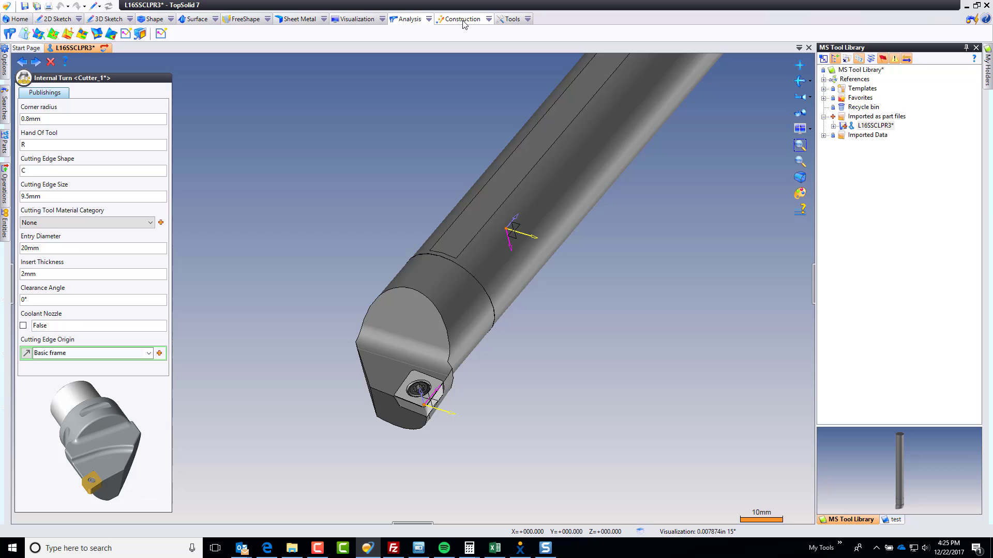
Measure the coordinates of the insert's outer tip vertex relative to the shank frame, Frame 2
click(10, 34)
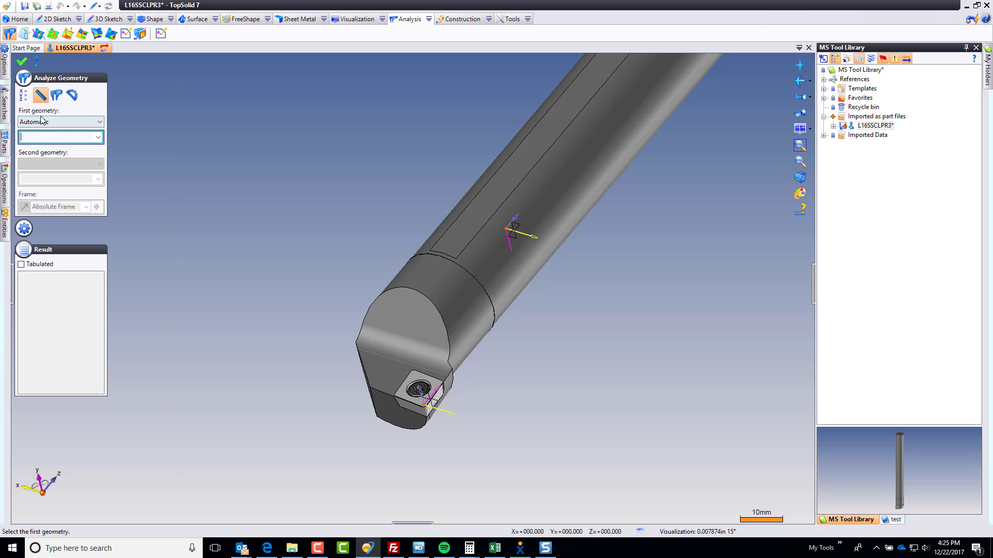
click(23, 96)
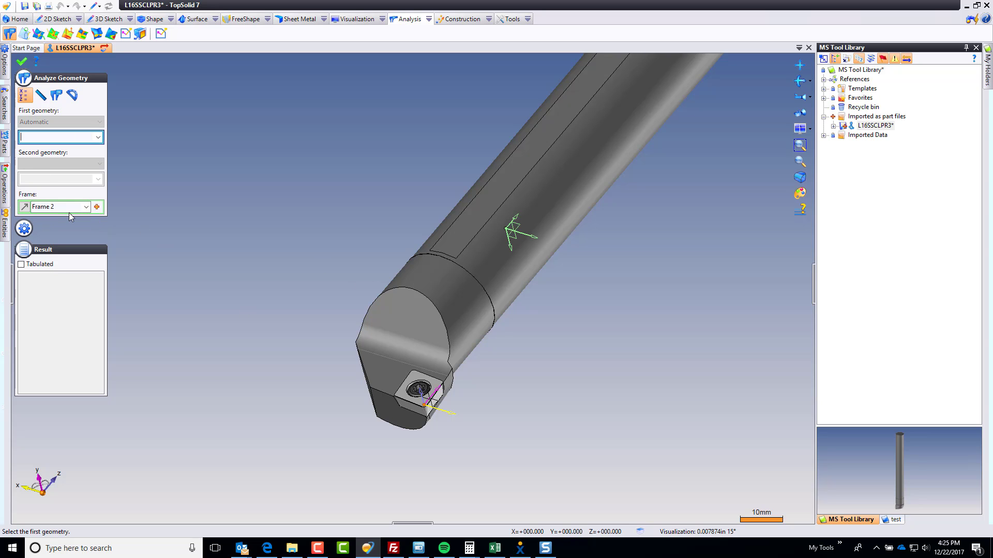
scroll(414, 452, up, 8)
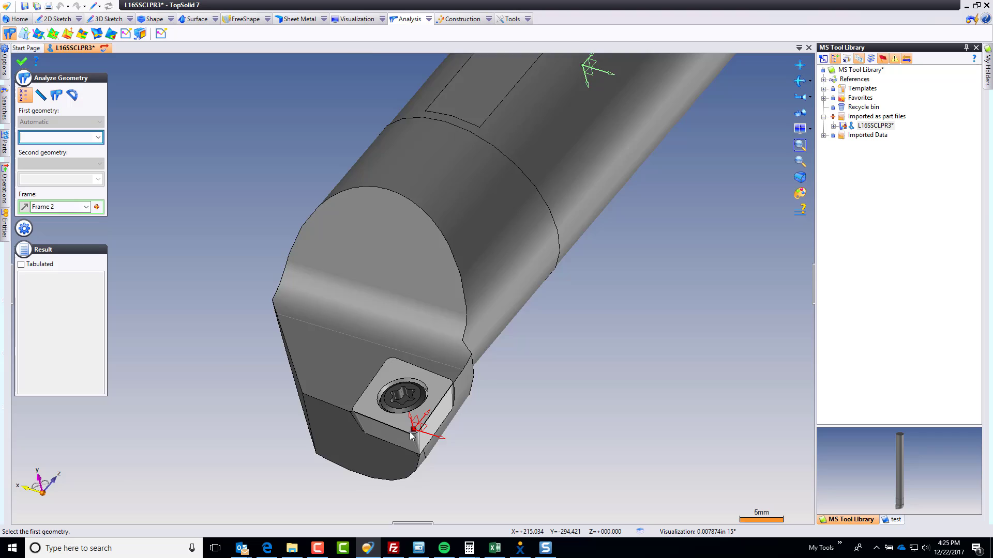
click(426, 412)
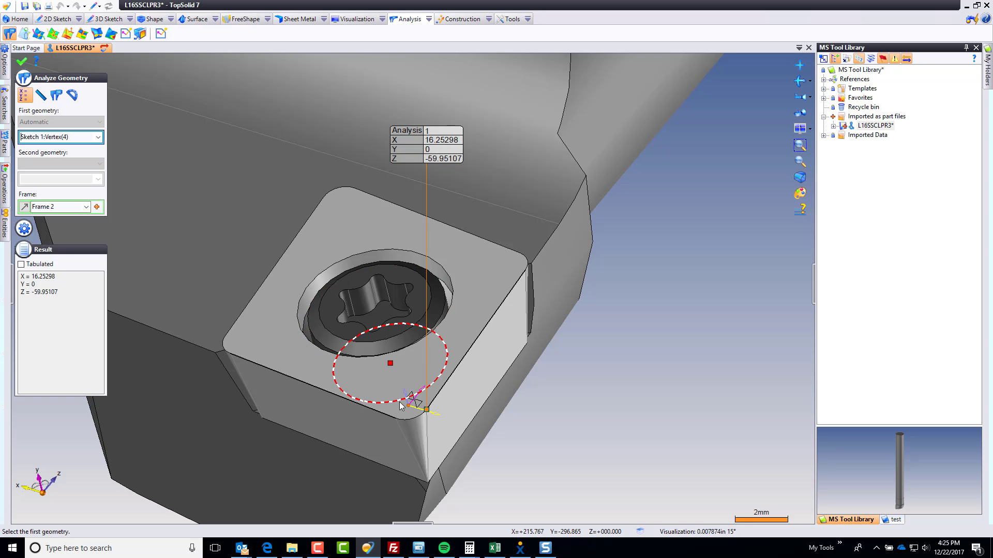
scroll(400, 401, down, 10)
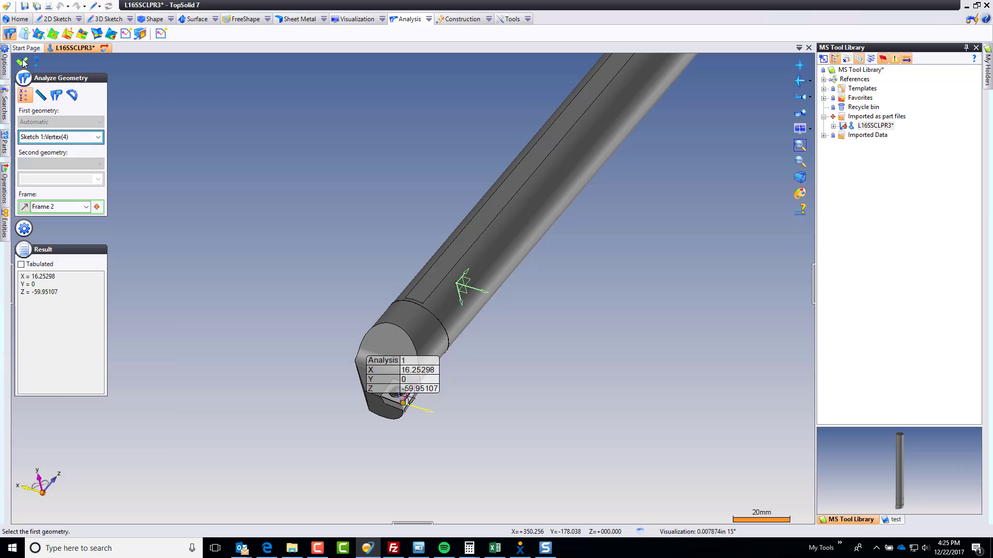
click(21, 61)
Set the entry diameter to 32 mm and assign the insert-tip frame as the cutting edge origin
double_click(71, 248)
text(32)
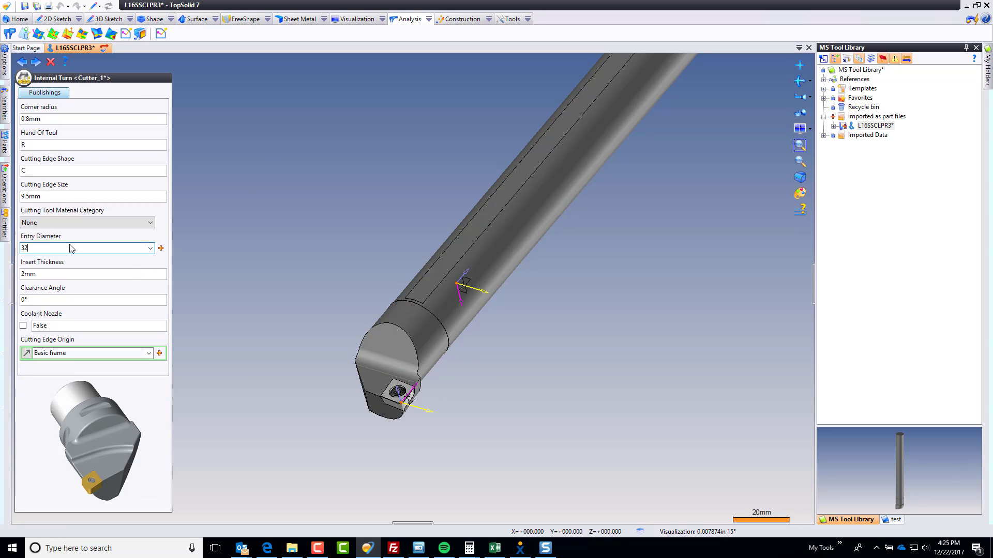
double_click(35, 274)
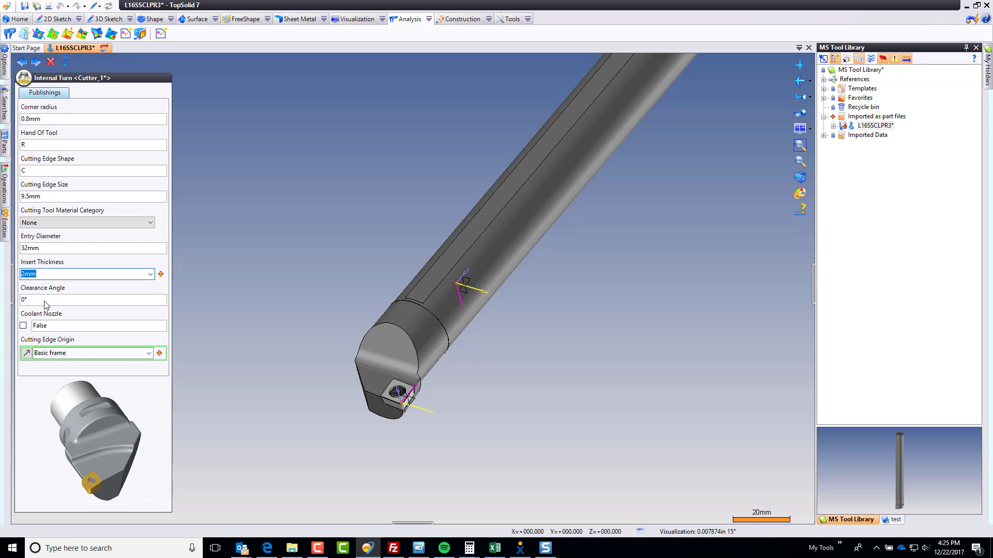
click(85, 352)
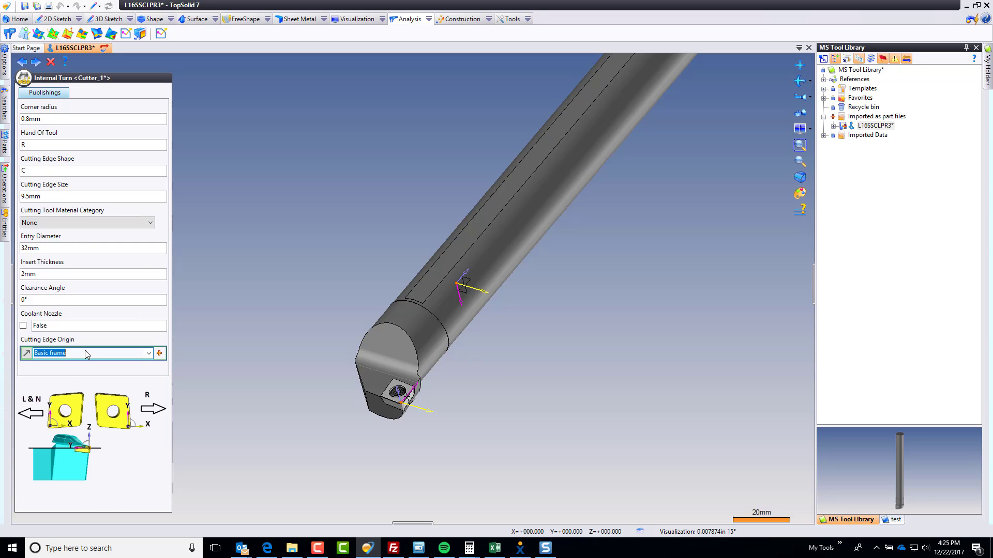
click(418, 410)
click(35, 63)
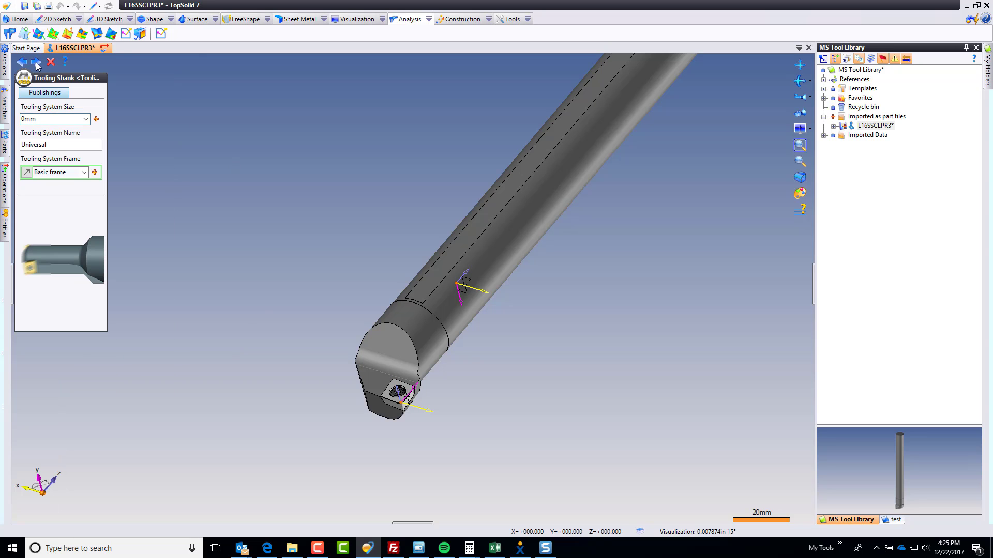
Measure the diameter of the boring bar's cylindrical shank for the tooling system size
click(38, 118)
click(9, 34)
click(44, 97)
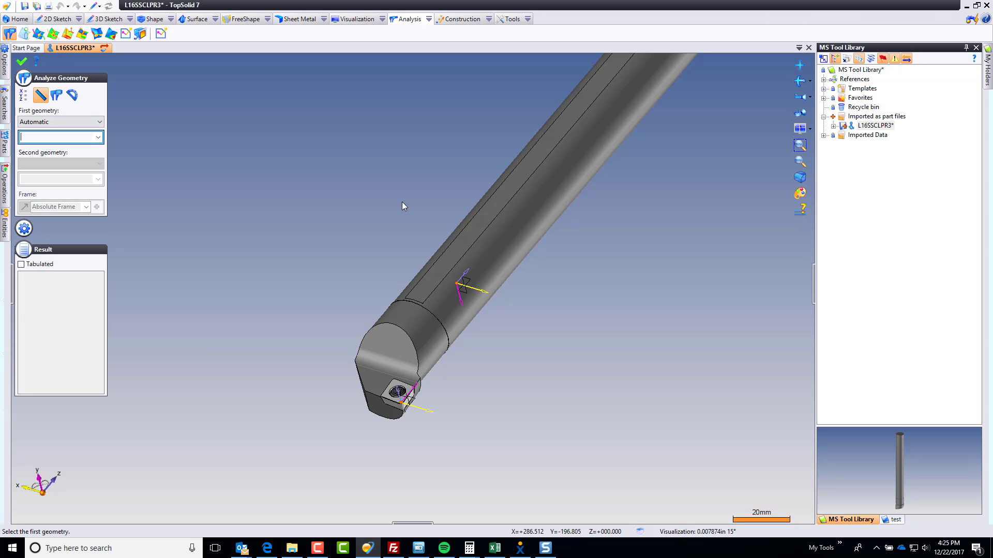
click(515, 243)
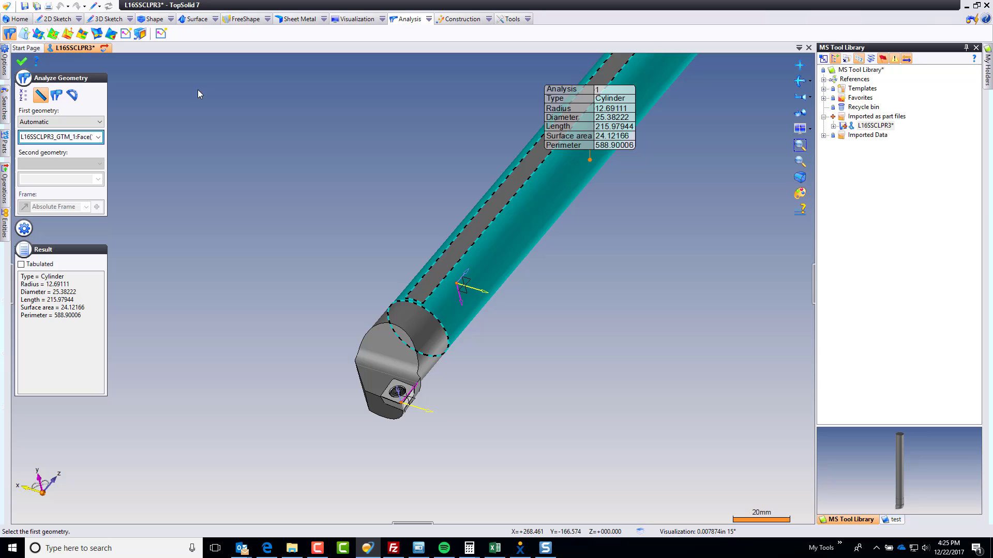
click(21, 61)
Set the tooling system size to 25 mm and use the shank frame, Frame 2, as the tooling system frame
click(52, 119)
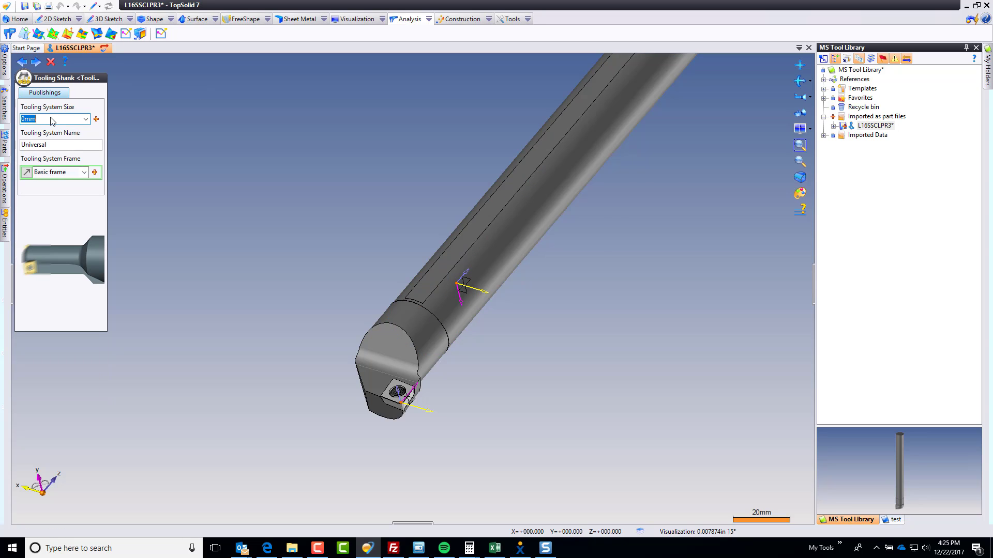
text(25)
key(Tab)
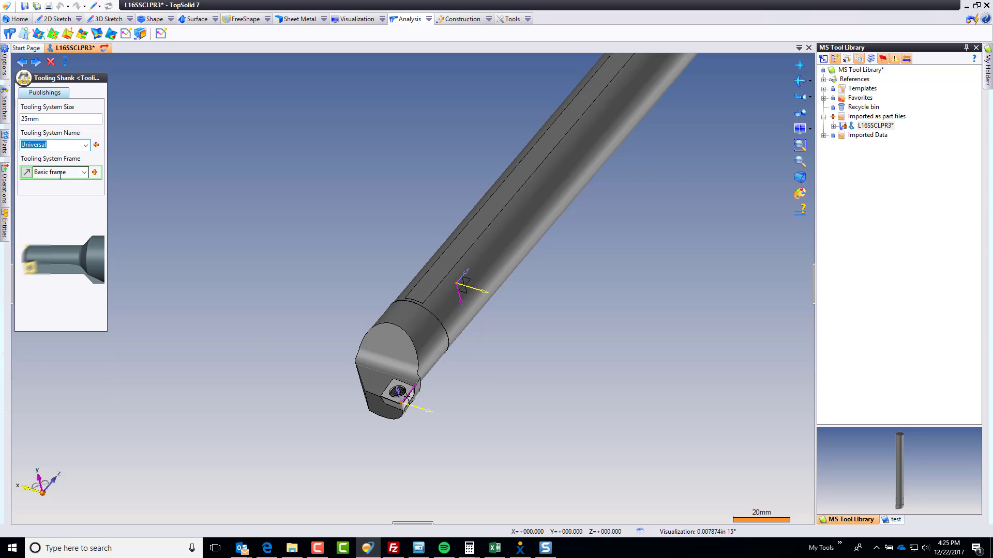
key(Tab)
click(470, 291)
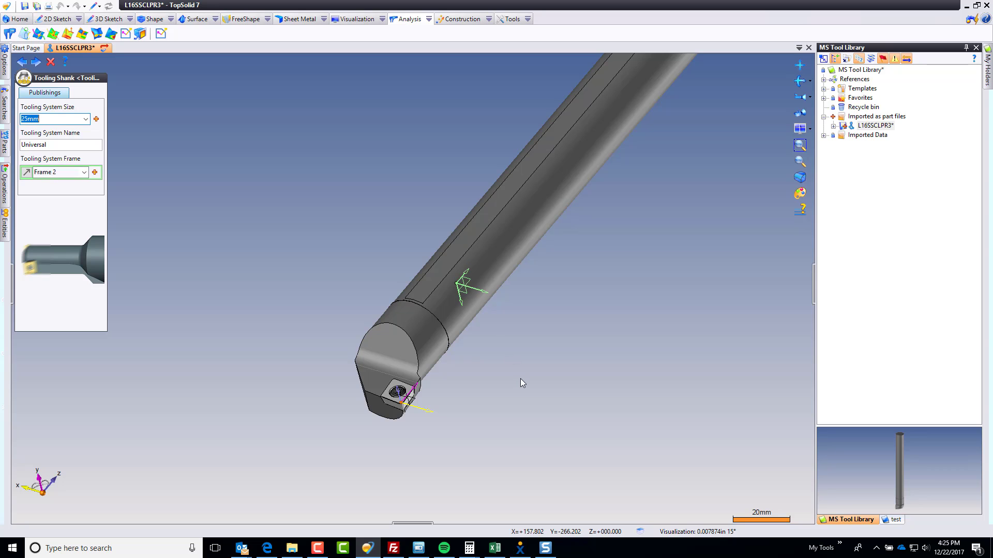
click(36, 62)
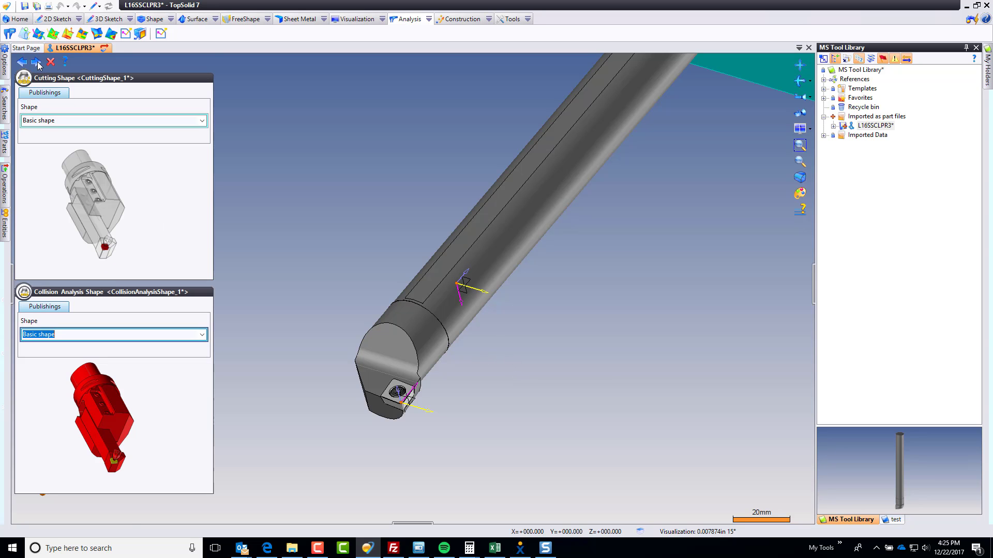
Assign the CUT insert as the cutting shape and the L16SSCLPR3_GTM bar head as the collision analysis shape
click(94, 122)
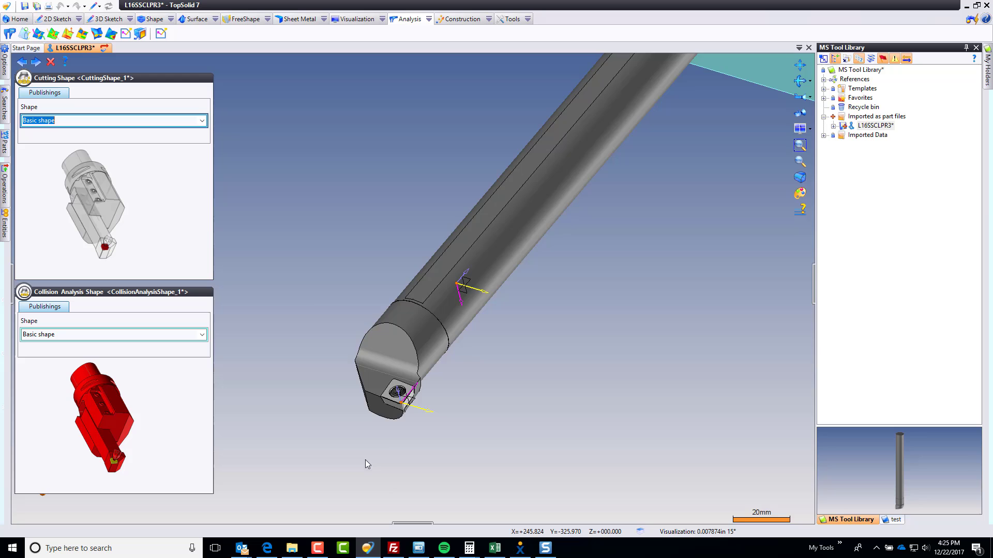
scroll(384, 431, up, 4)
click(401, 383)
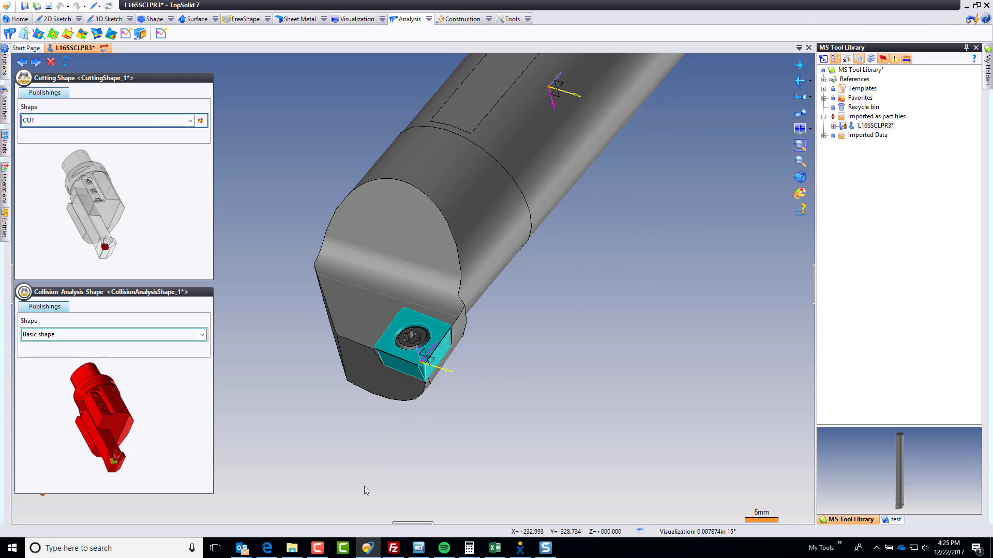
click(43, 333)
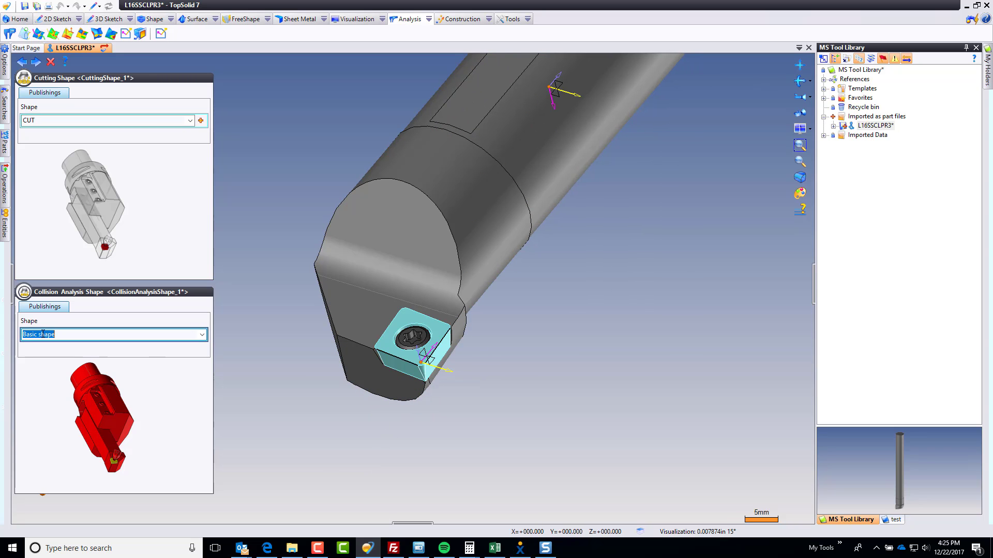
click(464, 237)
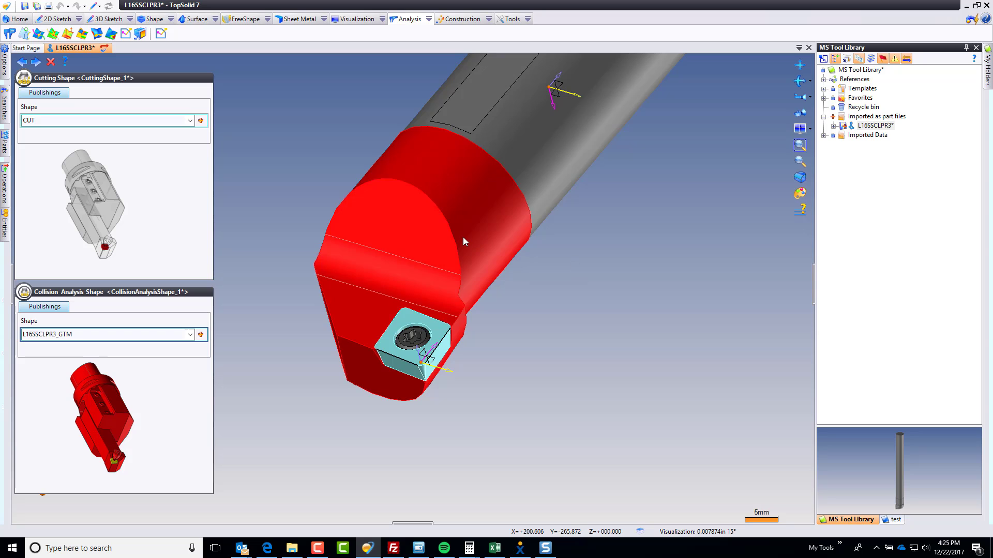
scroll(519, 414, down, 5)
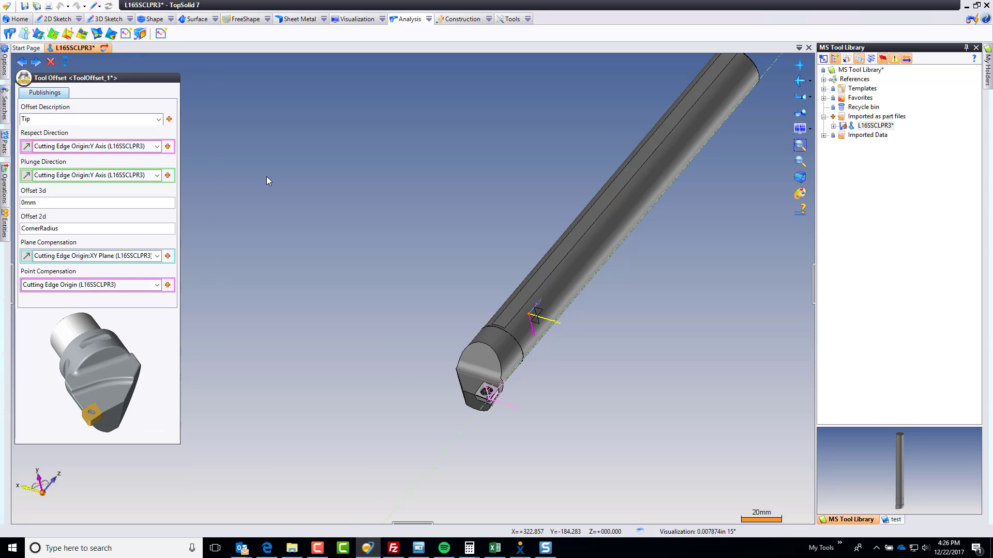
Set the Tip offset's respect direction along the insert's side edge and its plunge direction along the front edge, both pointing away from the tip
click(93, 149)
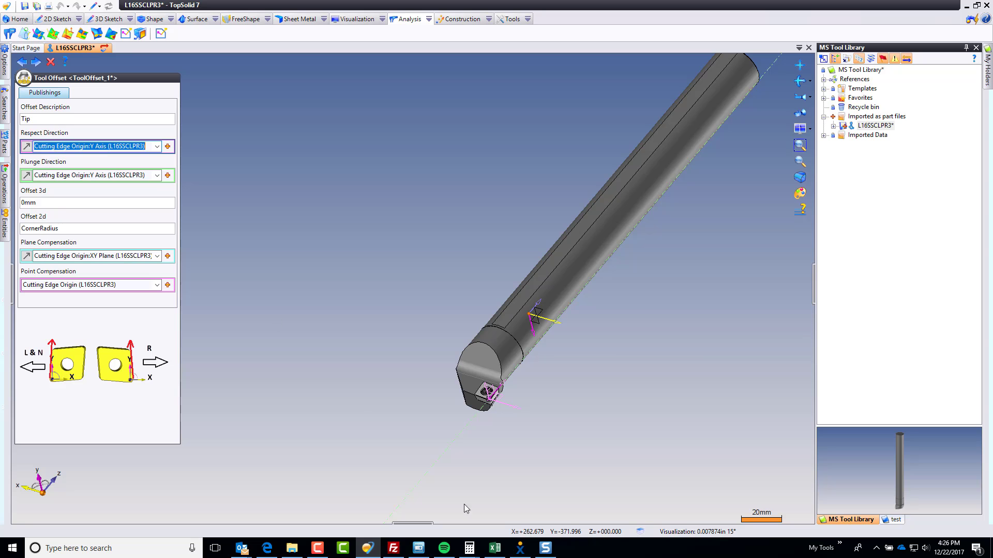
scroll(446, 427, up, 10)
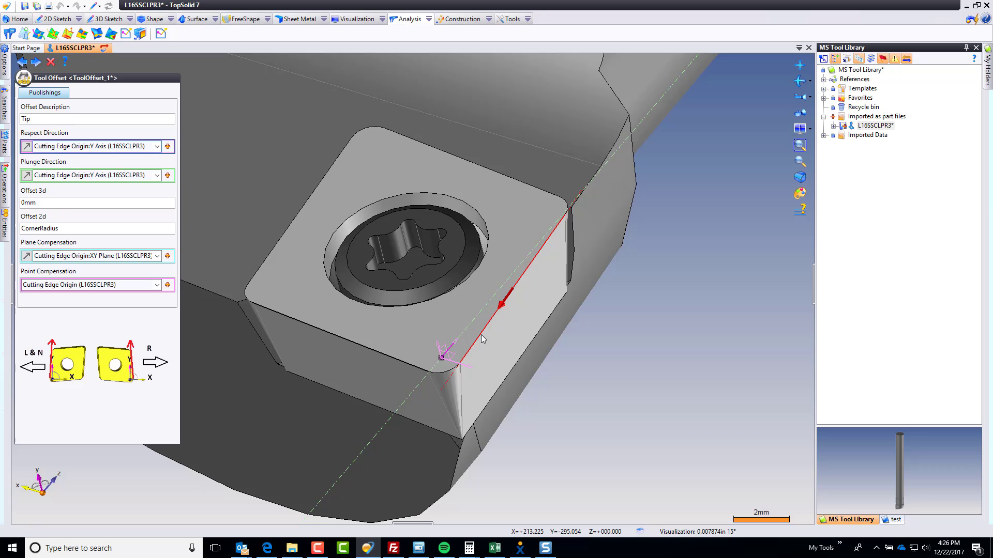
click(481, 339)
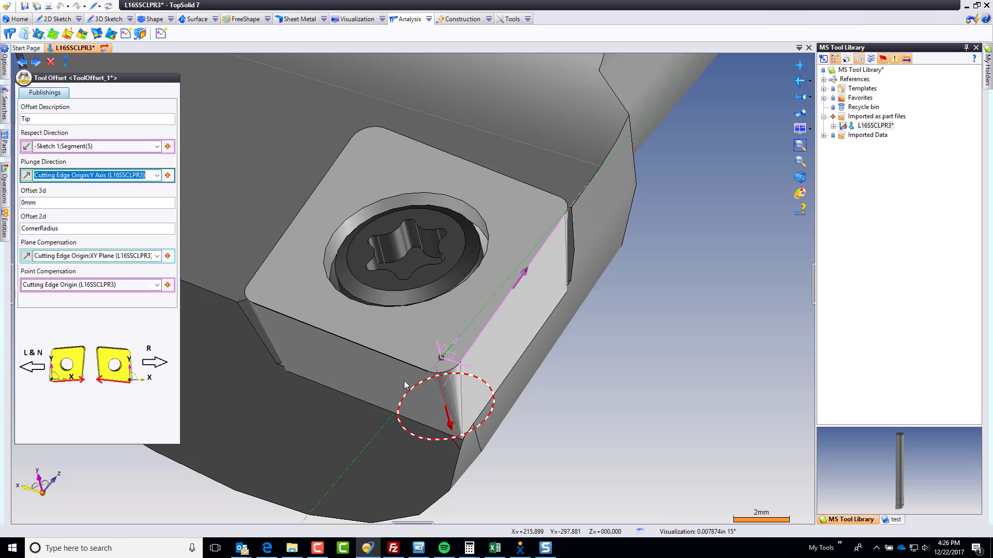
click(380, 355)
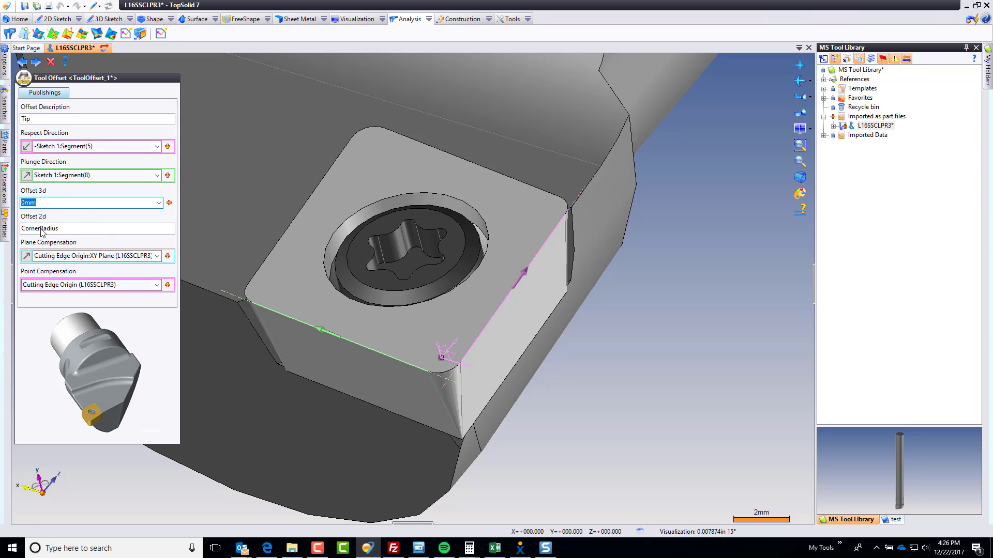
click(62, 256)
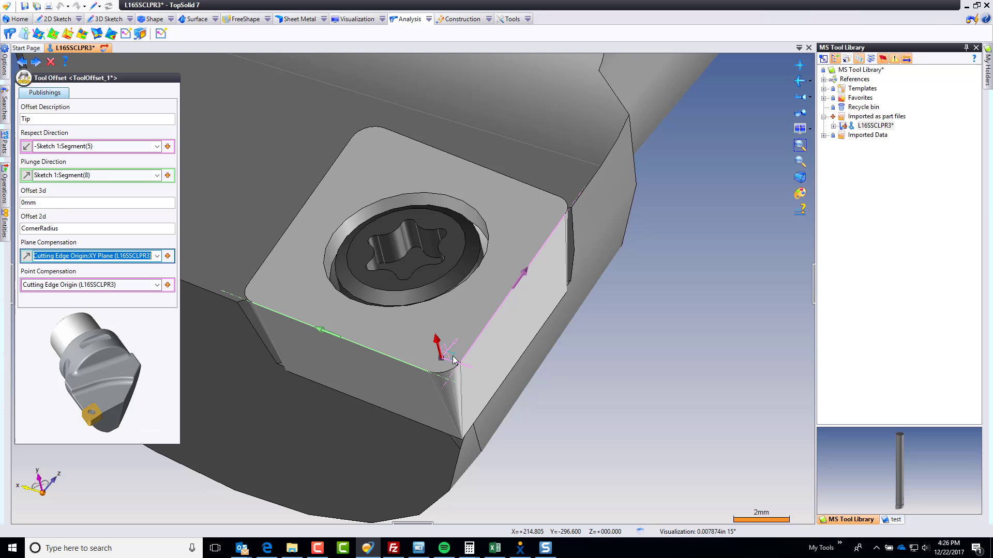
click(124, 285)
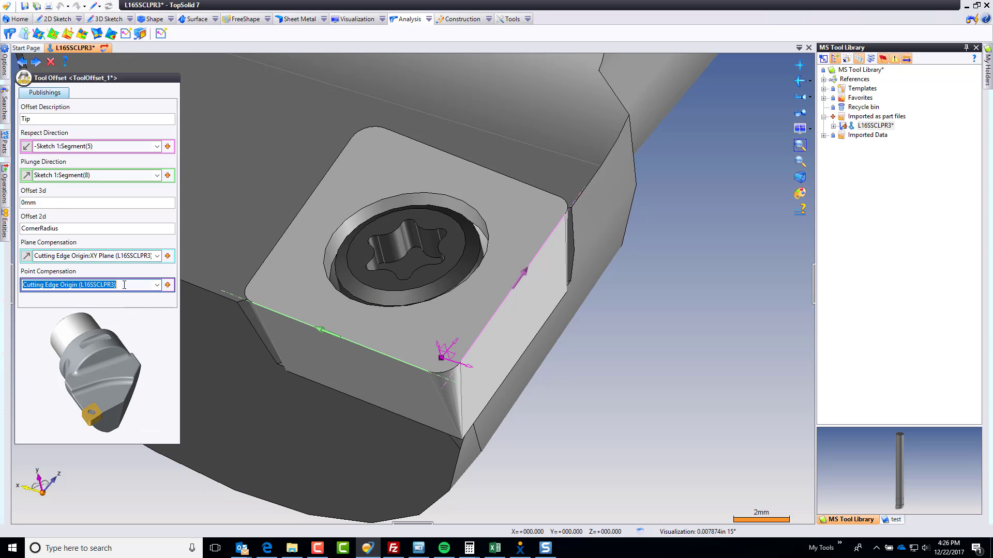
scroll(481, 422, down, 5)
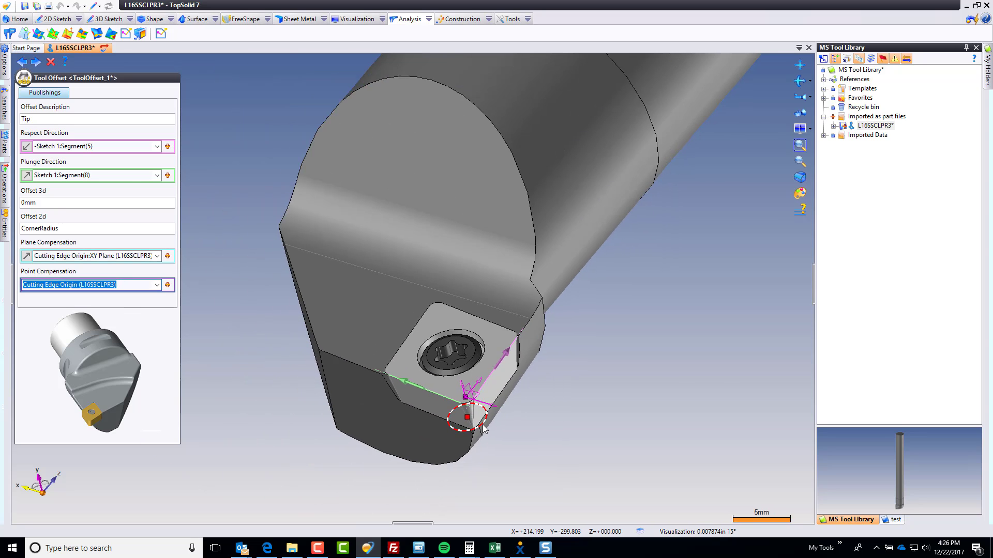
scroll(484, 428, down, 4)
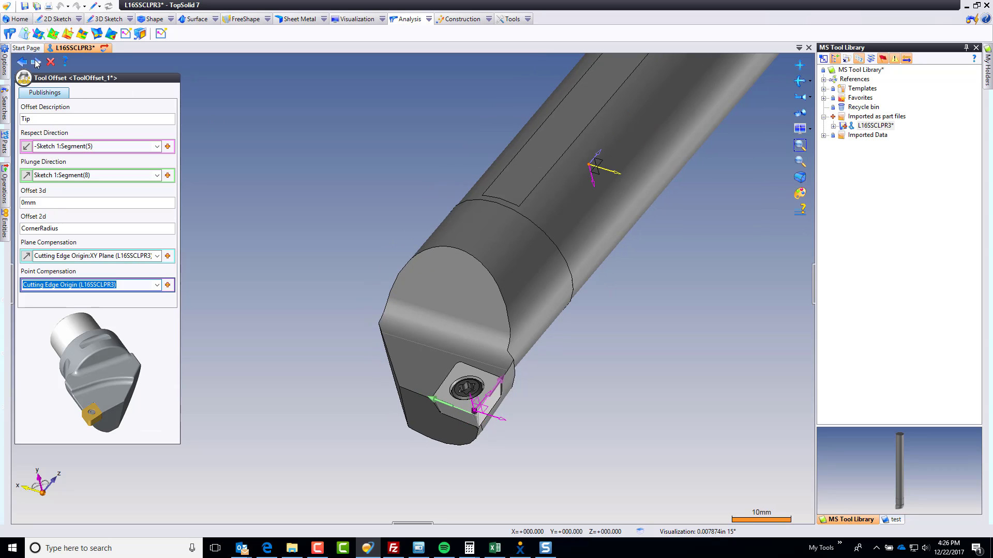
Finish the cutter definition with the default general information and save the boring bar part
click(36, 62)
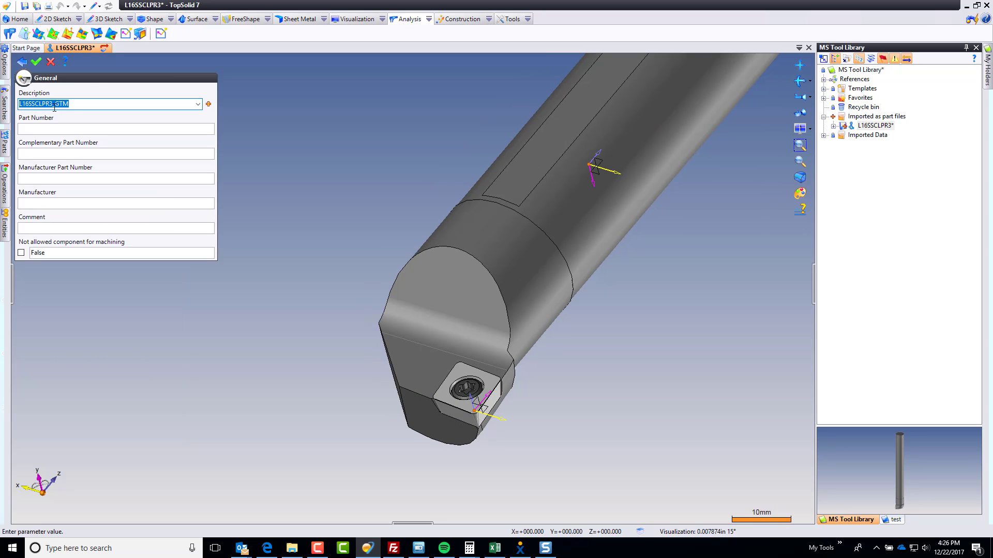
click(35, 63)
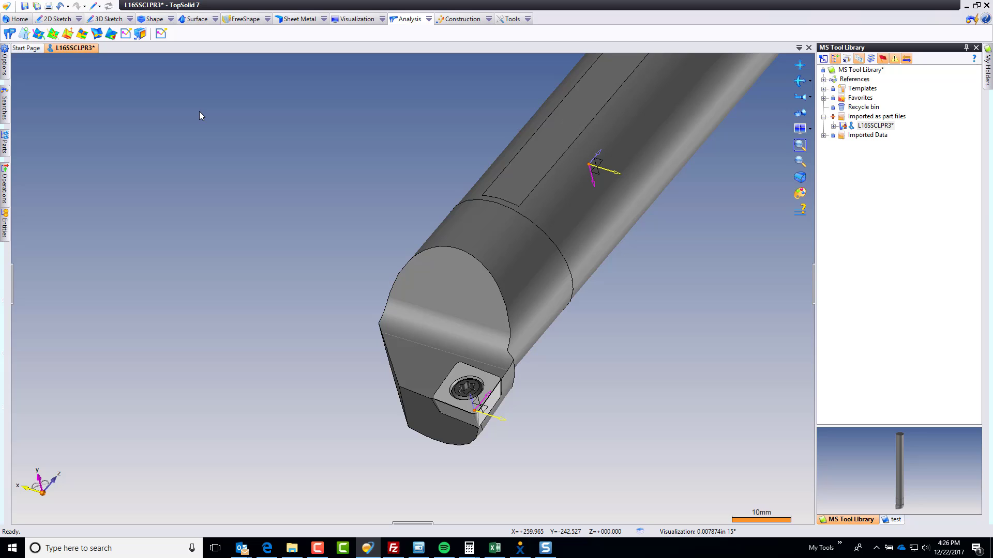
key(ctrl+s)
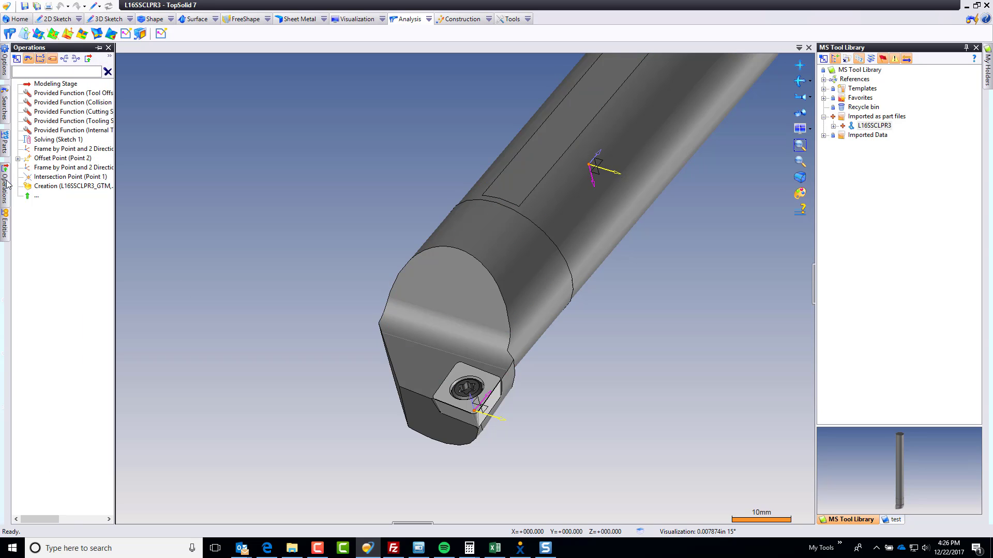
Keep the part's entities tree permanently displayed beside the model
mouse_move(10, 226)
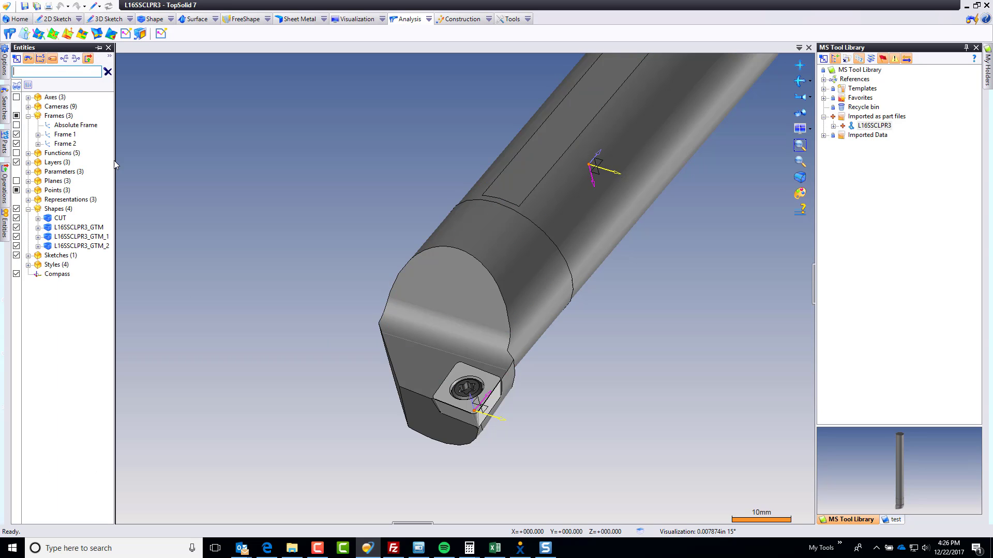
click(98, 47)
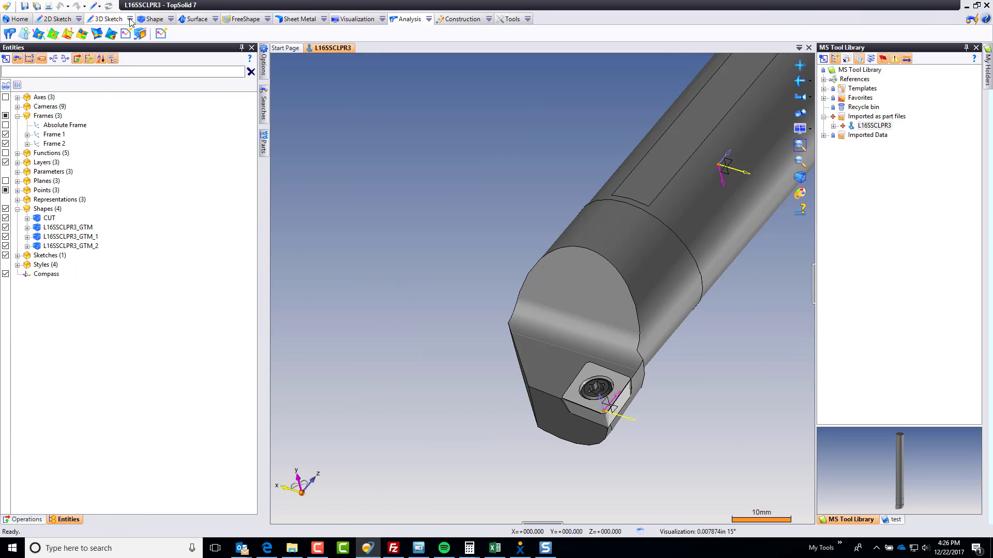
Try to unite the boring bar head with the shank L16SSCLPR3_GTM_1 and the insert screw L16SSCLPR3_GTM_2
click(150, 19)
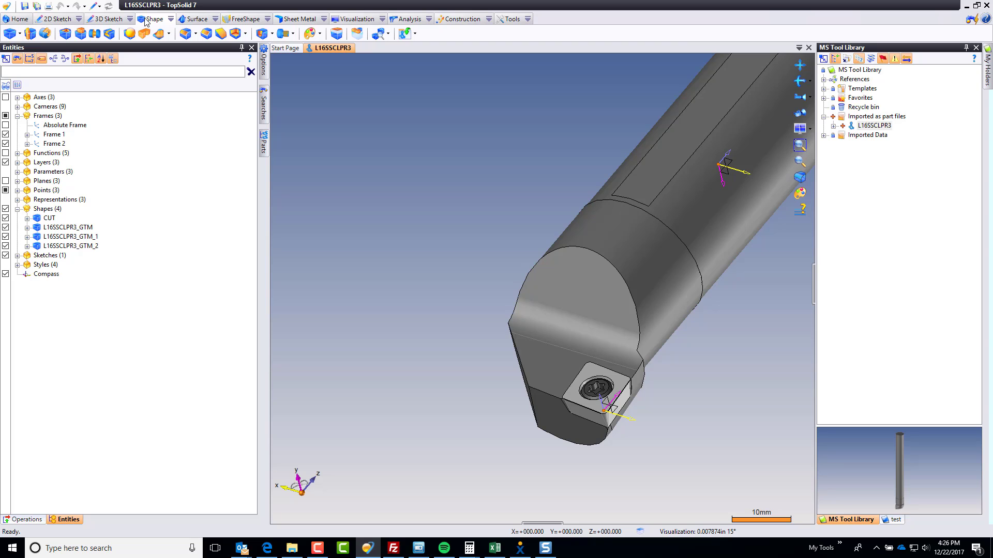
click(130, 33)
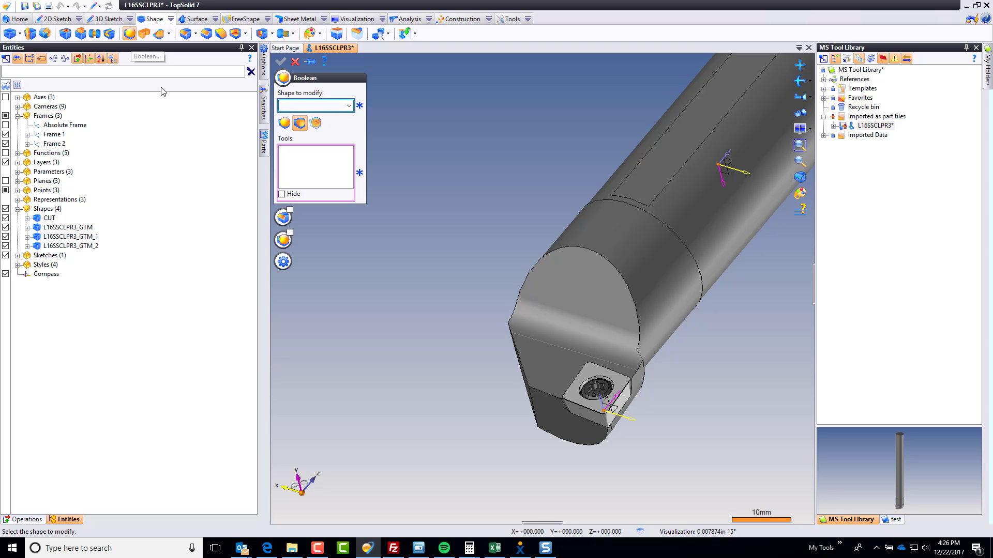
click(579, 281)
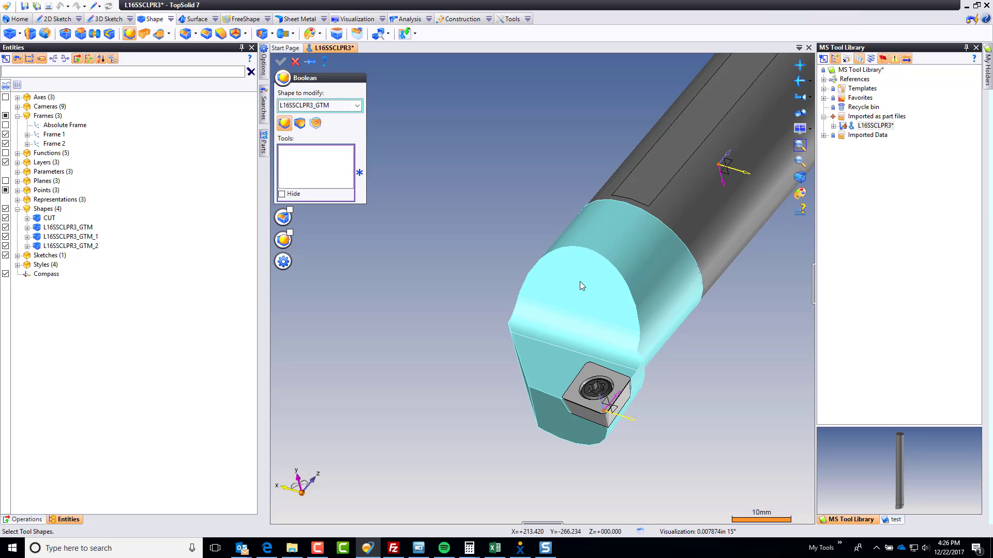
click(671, 175)
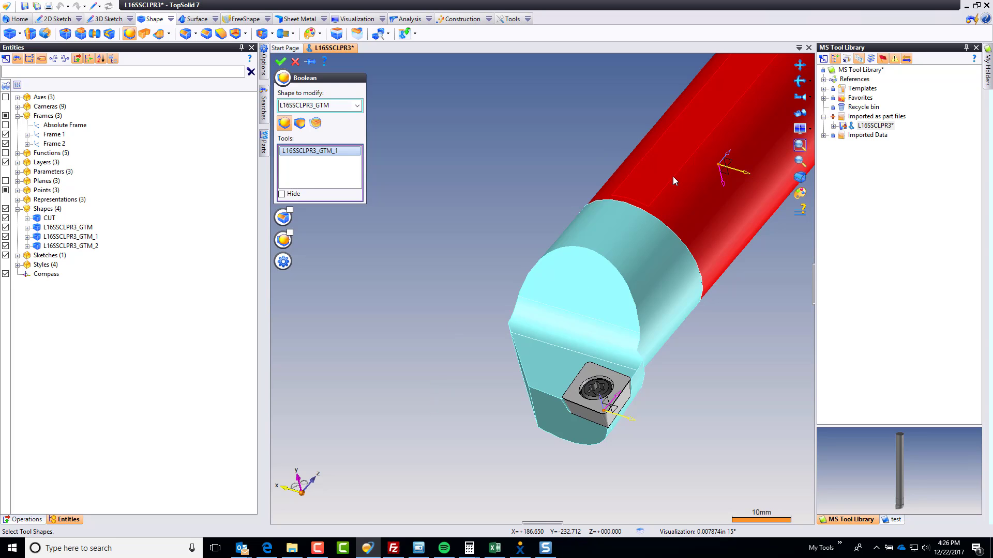
click(599, 390)
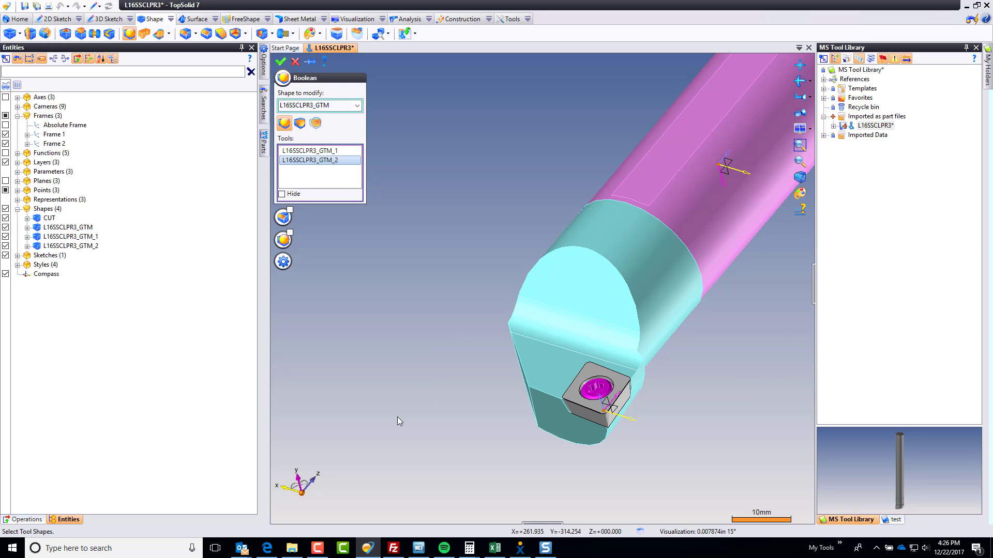
click(280, 61)
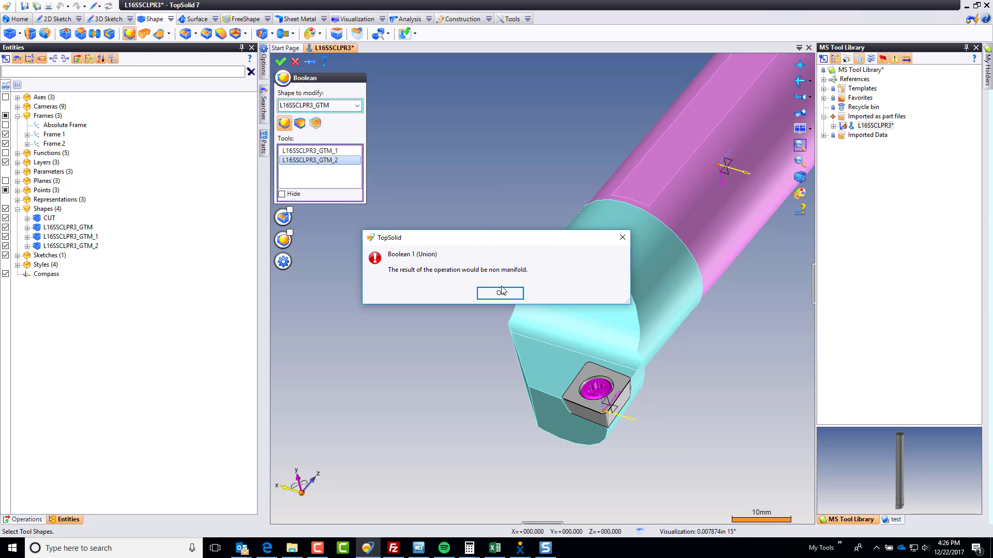
click(501, 294)
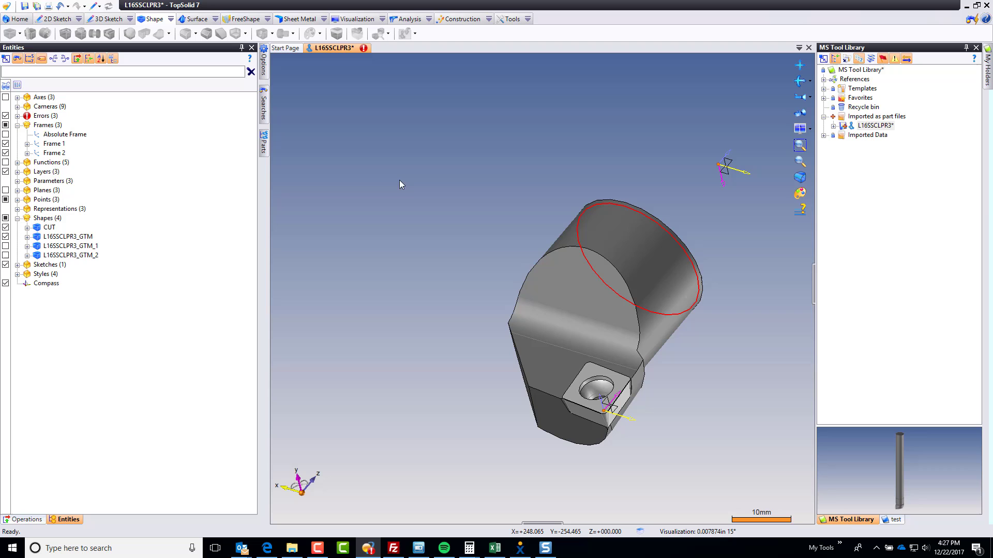
click(363, 48)
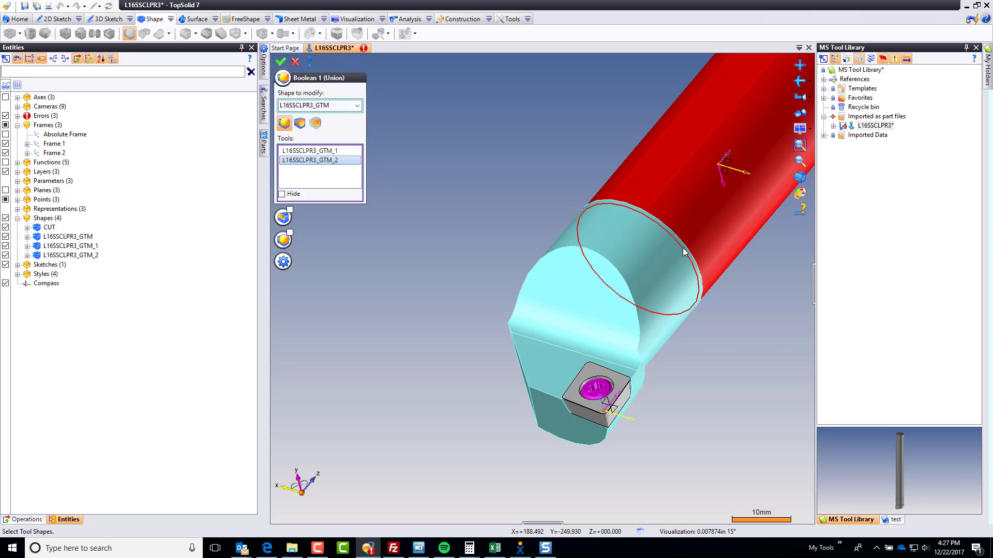
click(295, 61)
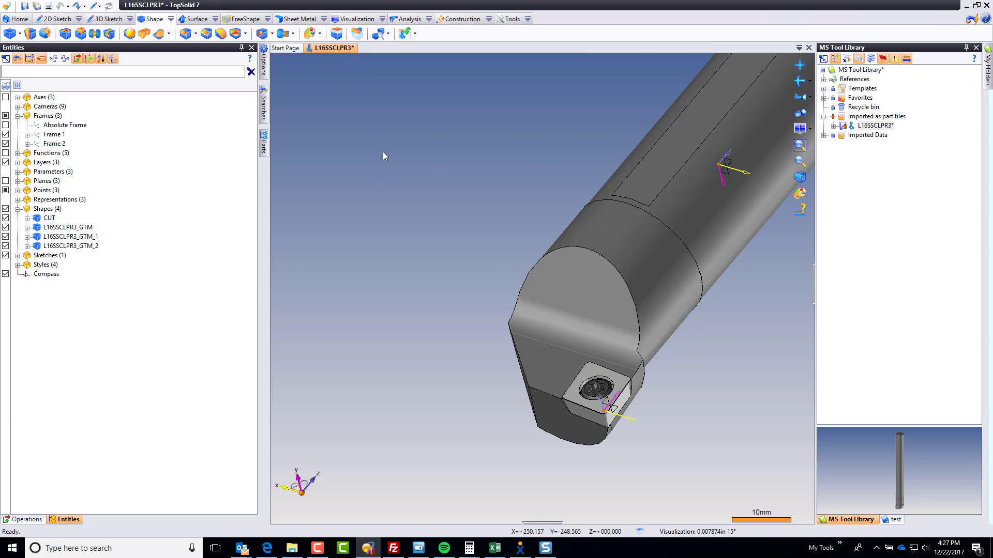
Remove the conical face at the shank's front end with the Blend heal type, hiding the bar head only for this edit
click(612, 251)
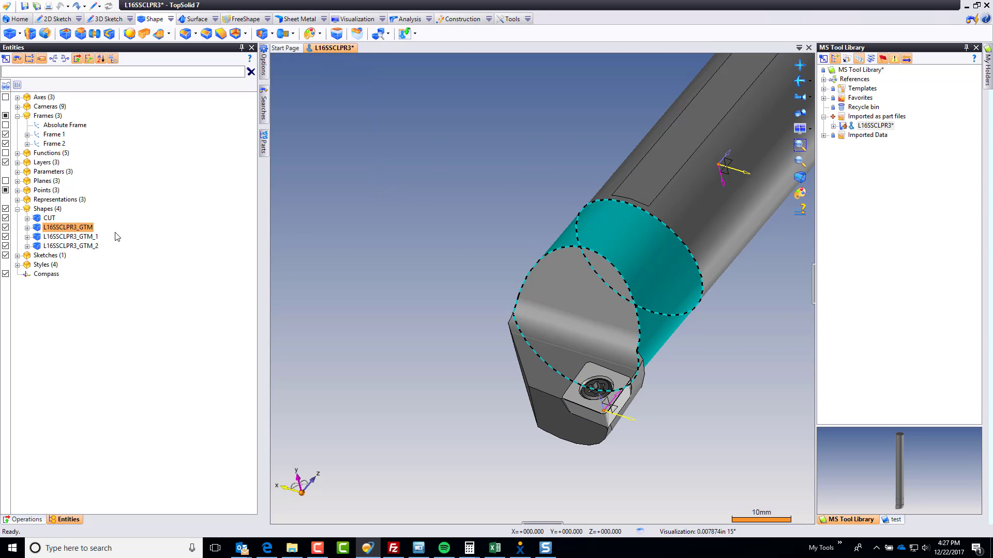
click(6, 228)
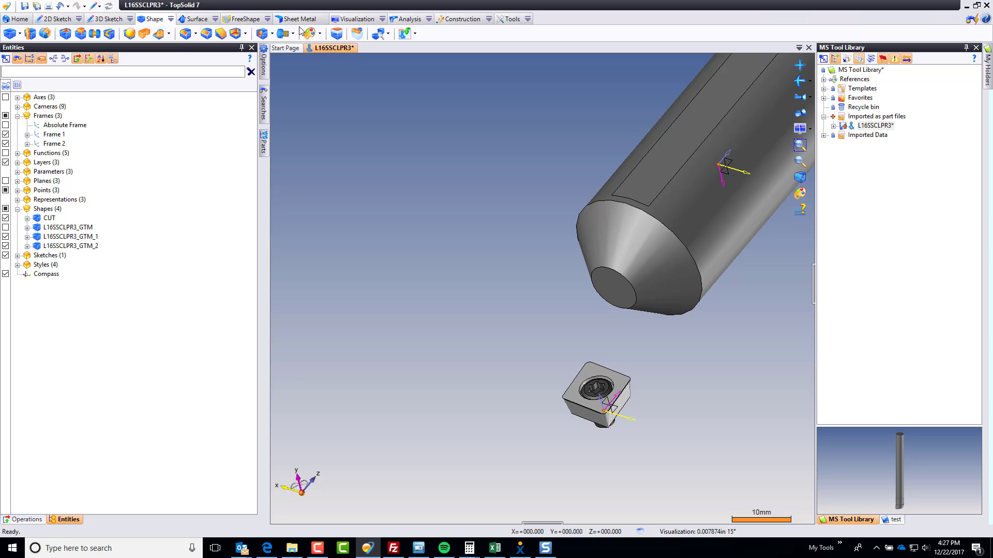
click(336, 35)
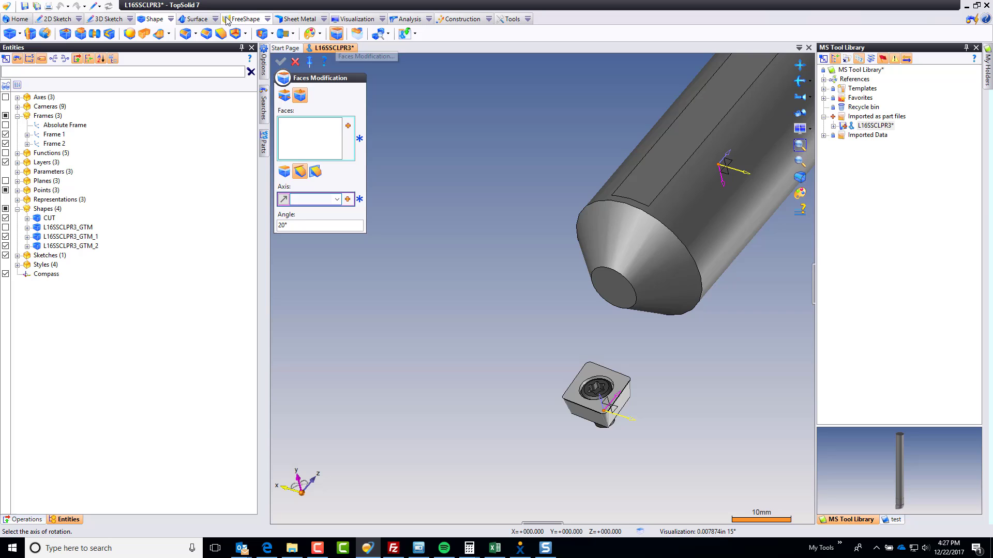
click(194, 19)
click(217, 33)
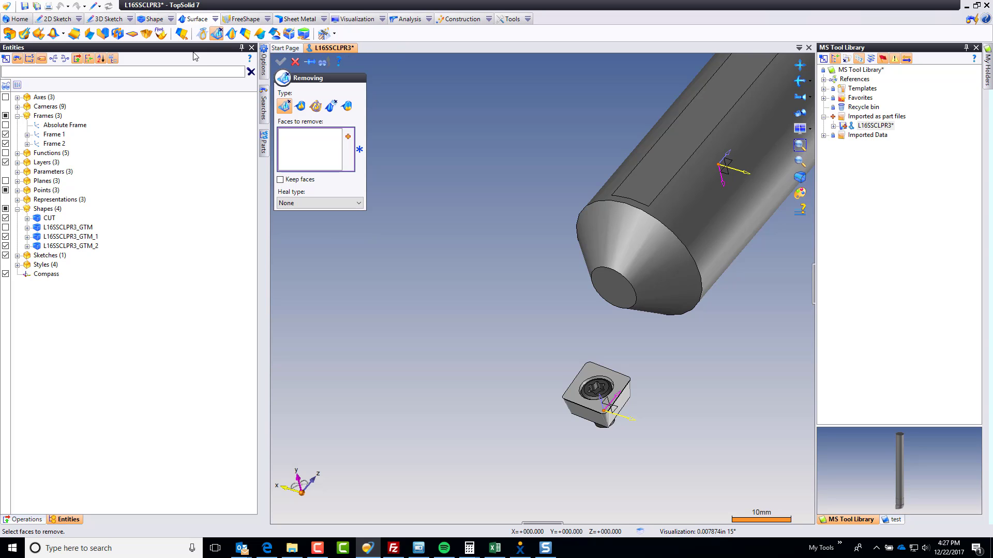
click(315, 202)
click(295, 221)
click(650, 248)
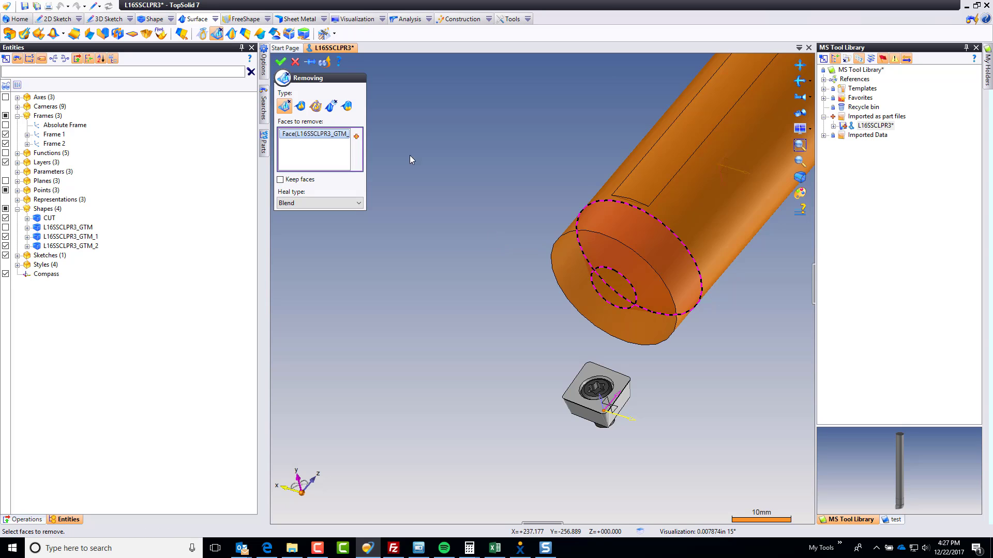
click(280, 61)
click(6, 228)
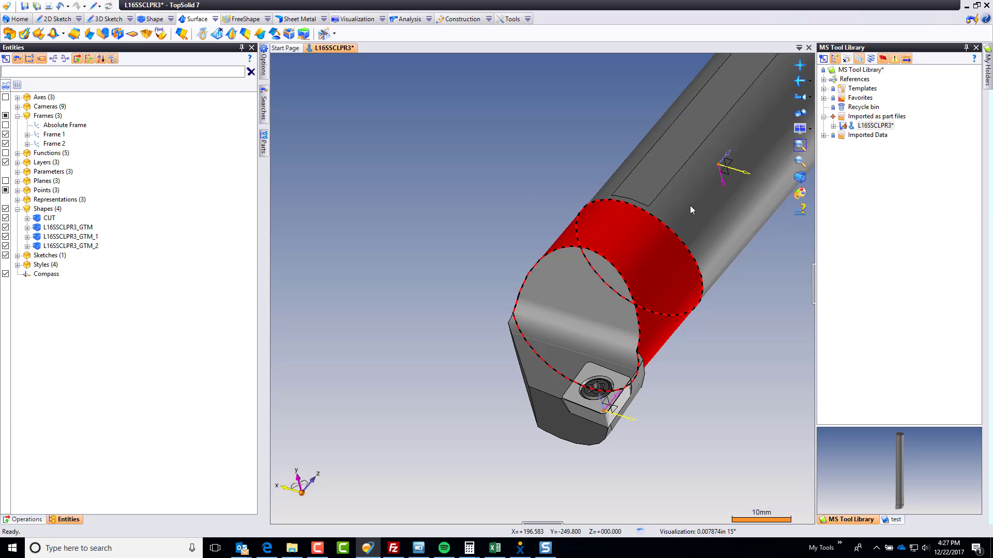
Unite the bar head L16SSCLPR3_GTM with the shank and the insert screw, and check the merged shape by toggling its visibility
click(150, 20)
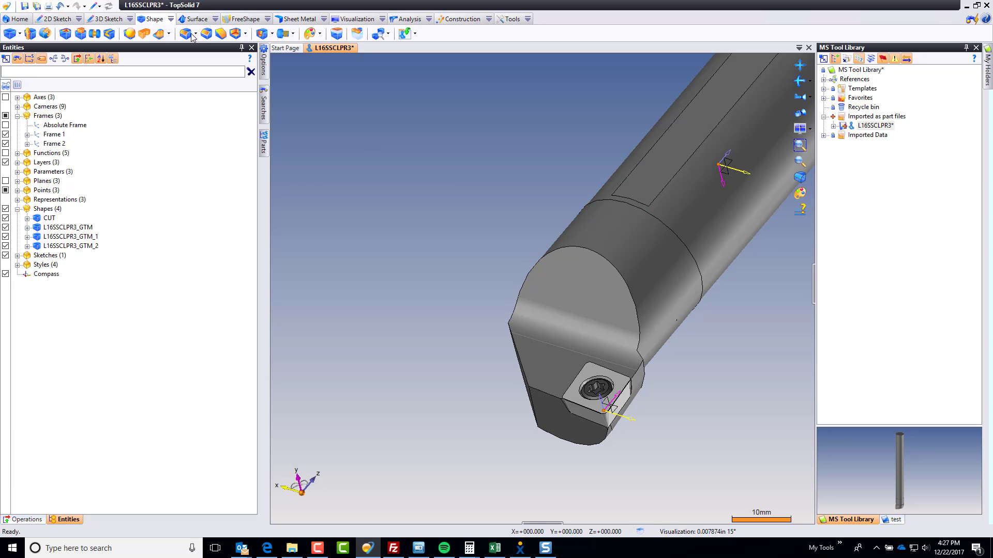
click(129, 33)
click(586, 244)
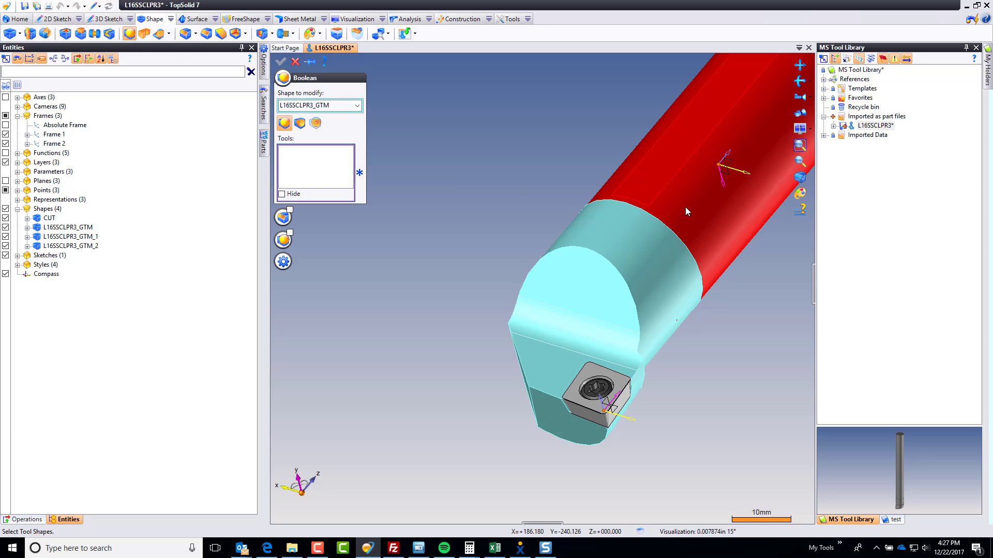
click(686, 208)
click(596, 389)
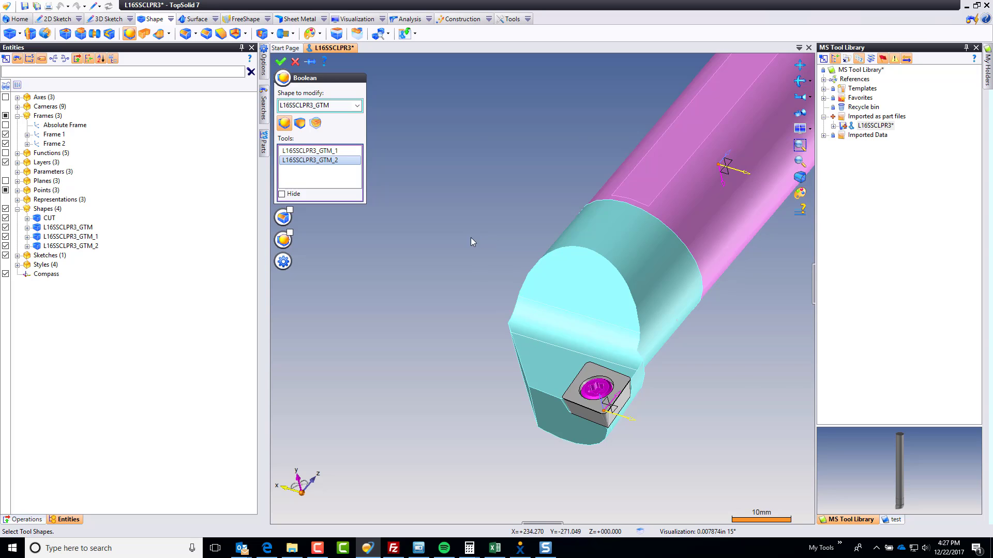
click(281, 62)
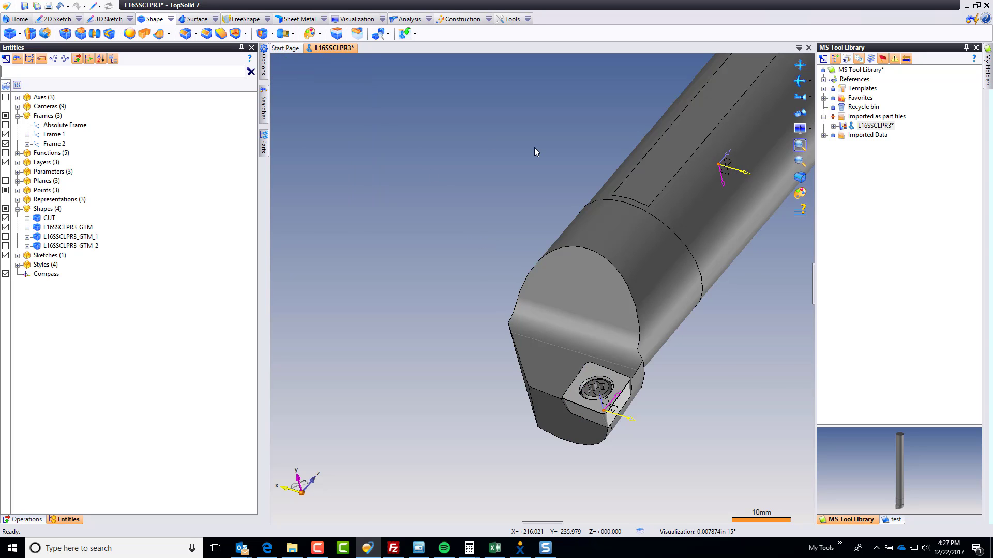
click(70, 229)
click(5, 228)
click(5, 228)
Delete L16SSCLPR3_GTM_1 and L16SSCLPR3_GTM_2 from the part's Design Representation
click(17, 200)
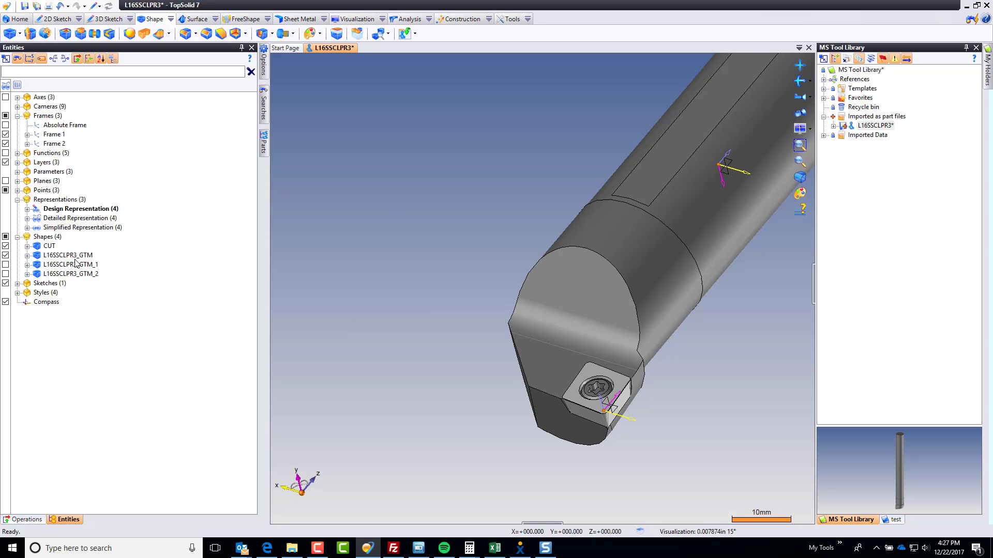
click(27, 209)
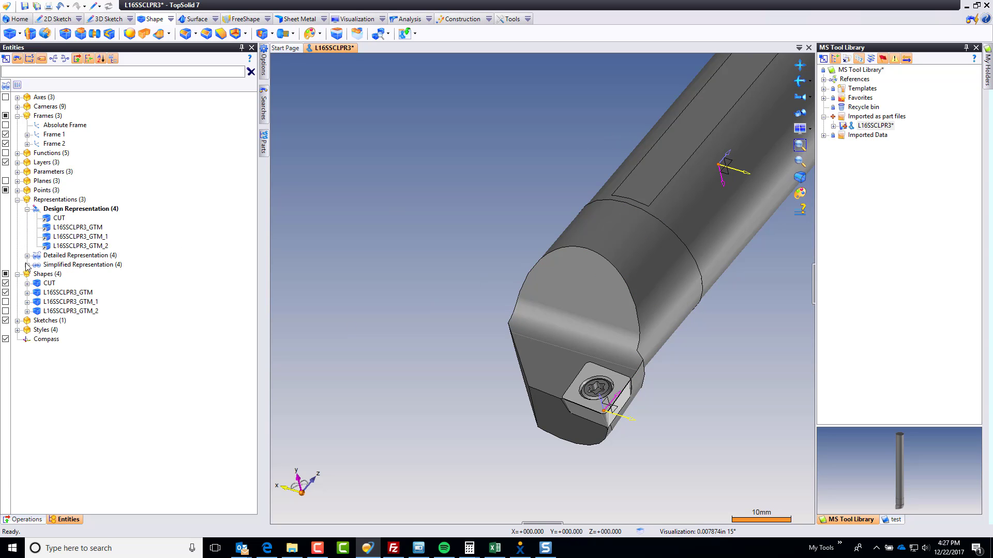
click(27, 255)
click(26, 302)
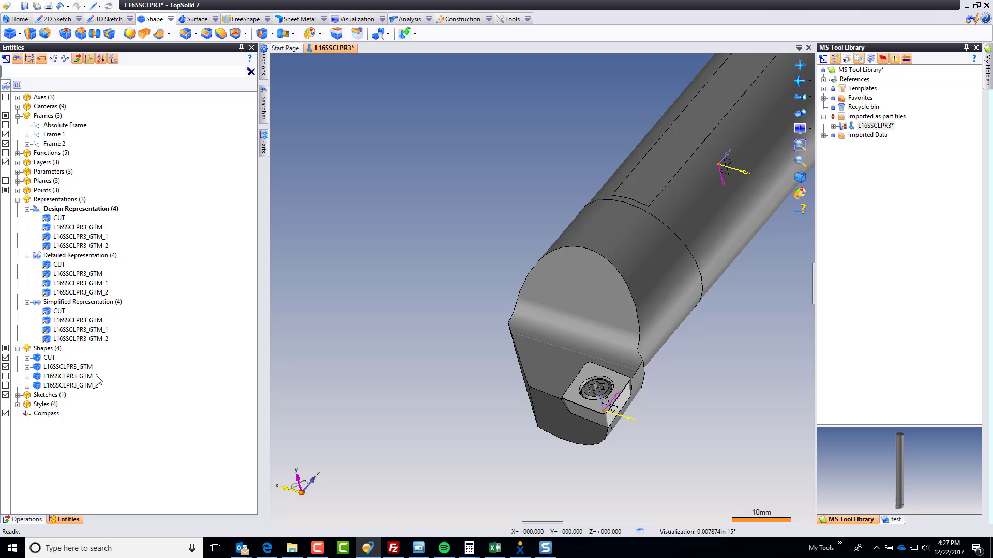
click(96, 237)
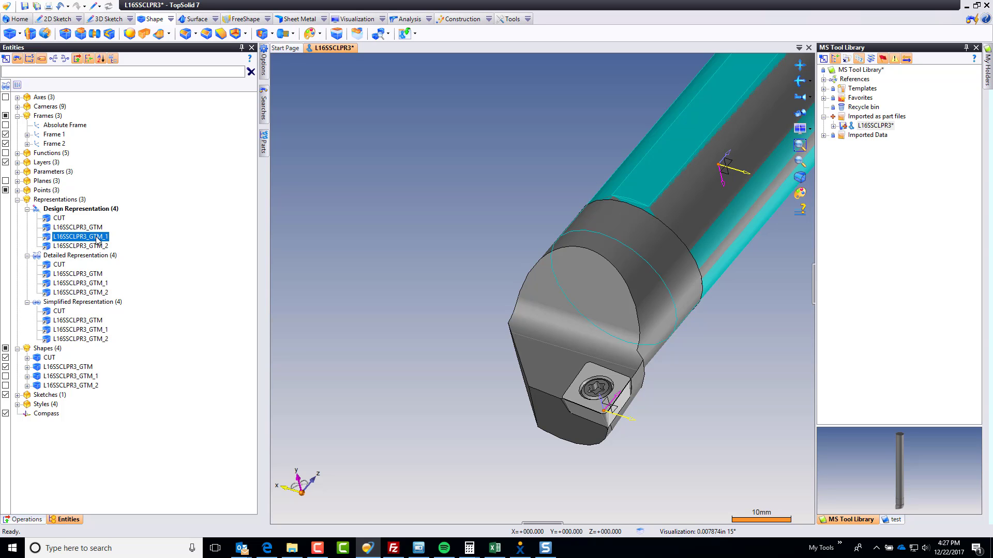
key(Delete)
click(96, 237)
key(Delete)
Delete L16SSCLPR3_GTM_1 and L16SSCLPR3_GTM_2 from the Detailed and Simplified Representations
click(96, 266)
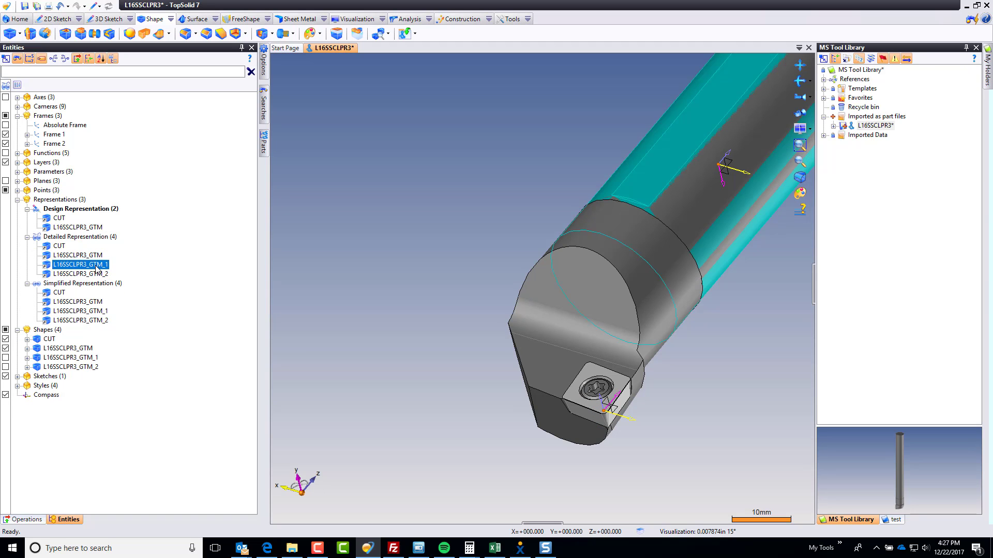
key(Delete)
click(96, 265)
key(Delete)
click(96, 292)
key(Delete)
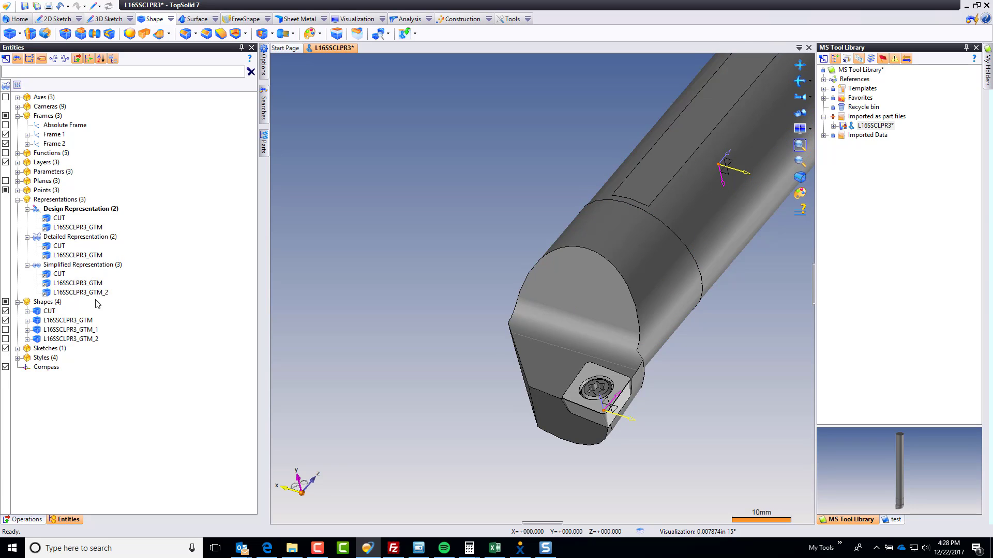
click(97, 293)
key(Delete)
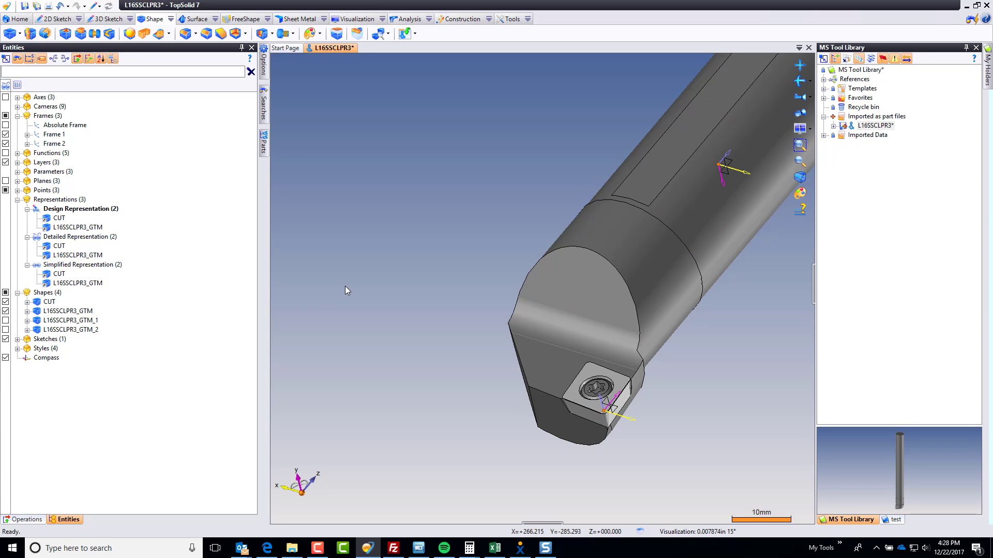
click(17, 200)
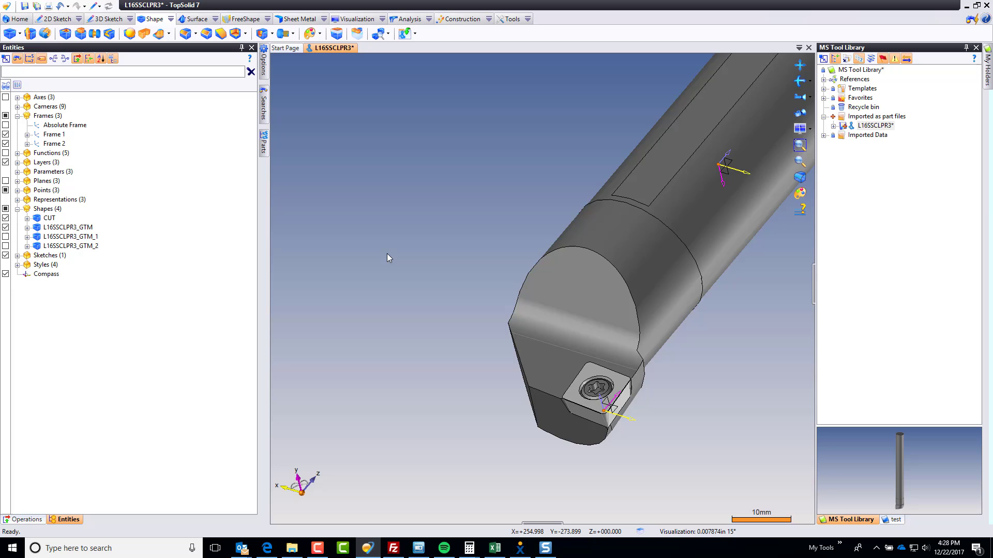
Collapse the entities tree out of the way, save the boring bar part and check it in with its Imported as part files folder
scroll(371, 248, down, 3)
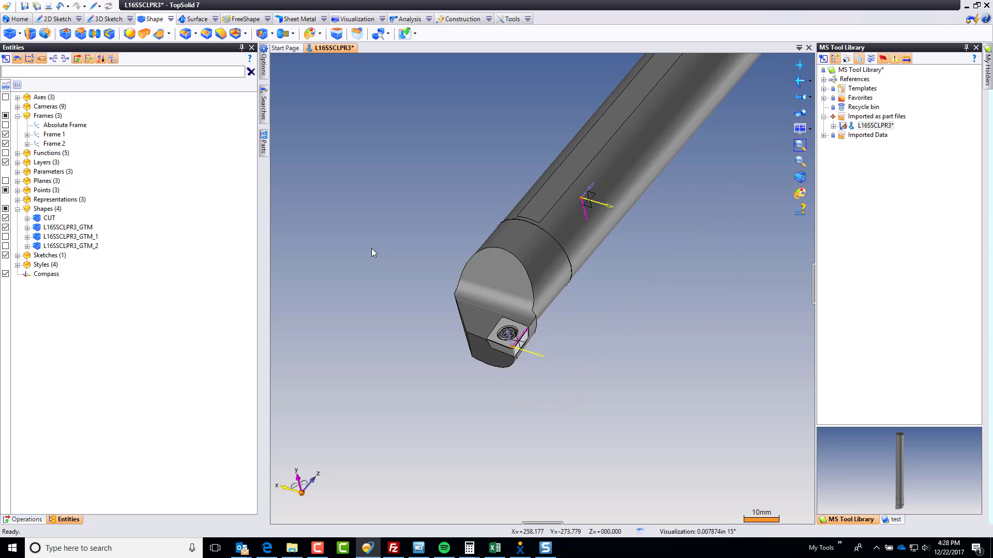
click(242, 48)
middle_drag(240, 173, 286, 293)
key(ctrl+s)
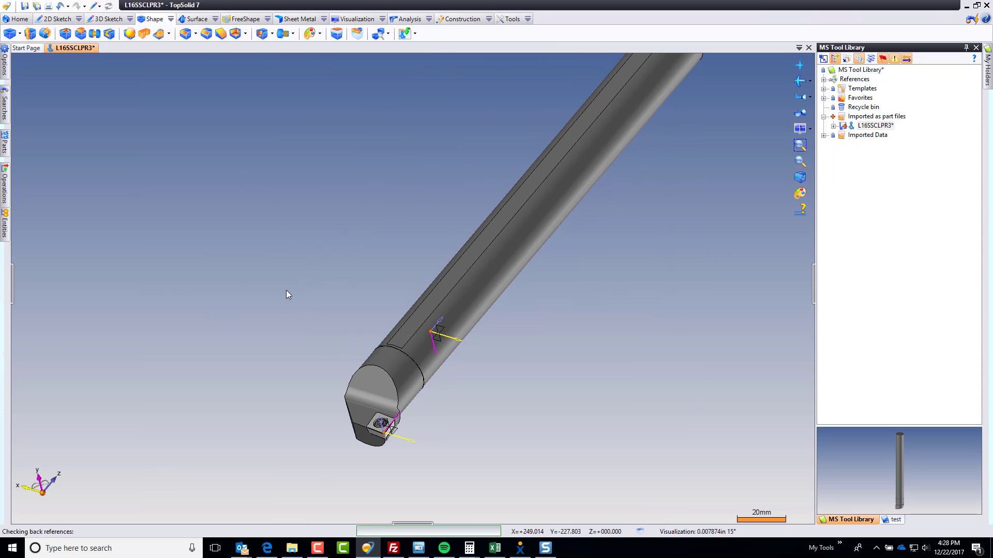
key(ctrl+i)
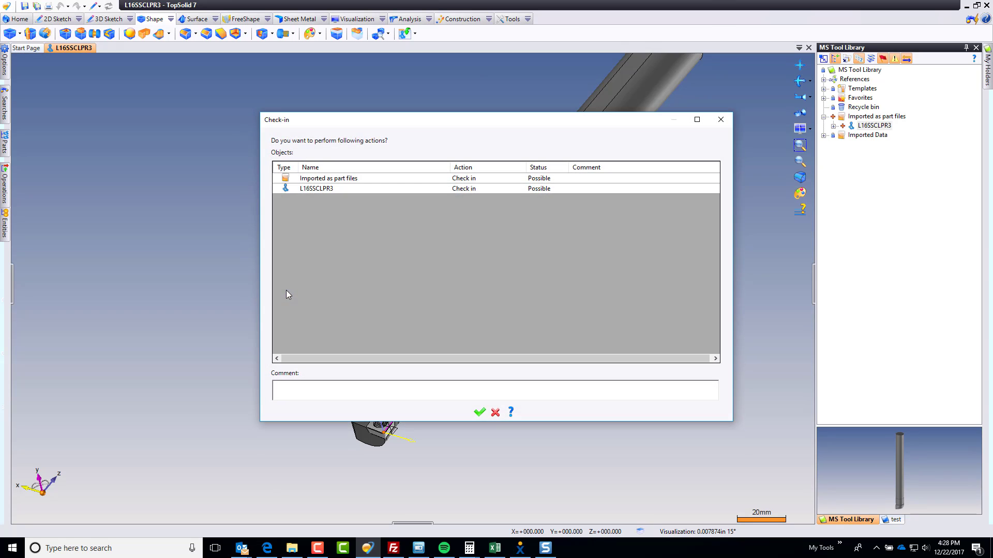
click(476, 416)
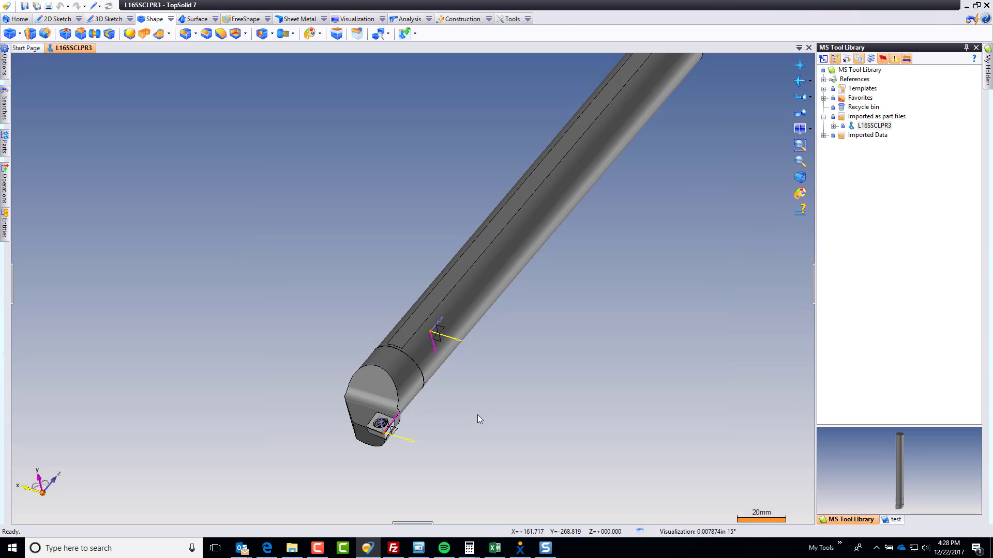
Open the Part 1 machining document from the test project's Parts folder
click(894, 520)
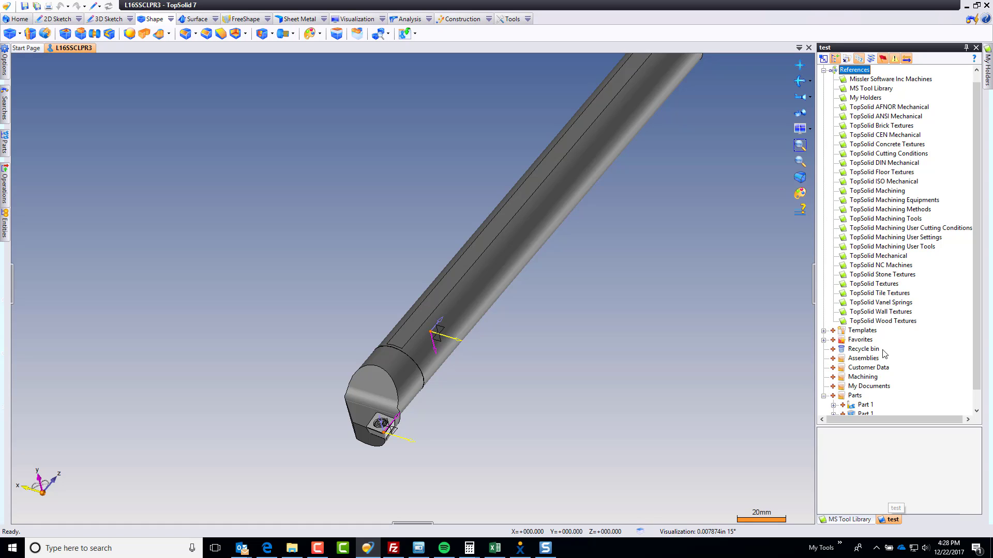
click(823, 71)
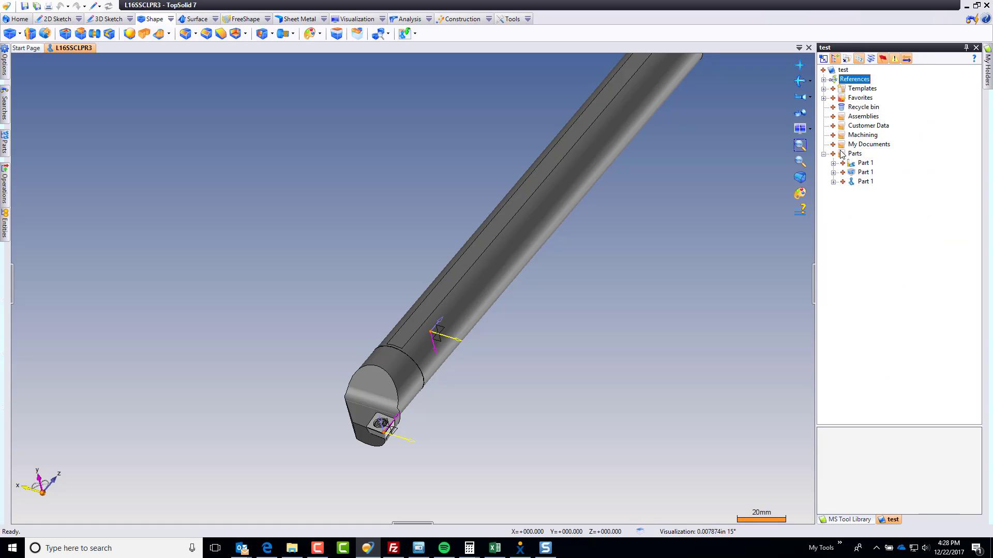
double_click(859, 174)
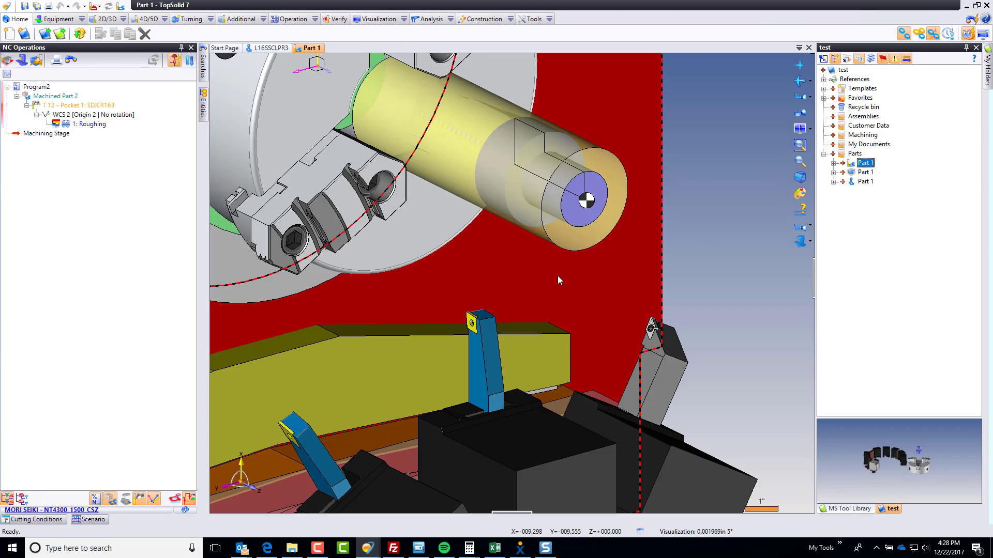
scroll(557, 275, down, 5)
middle_drag(557, 275, 502, 362)
scroll(498, 363, up, 8)
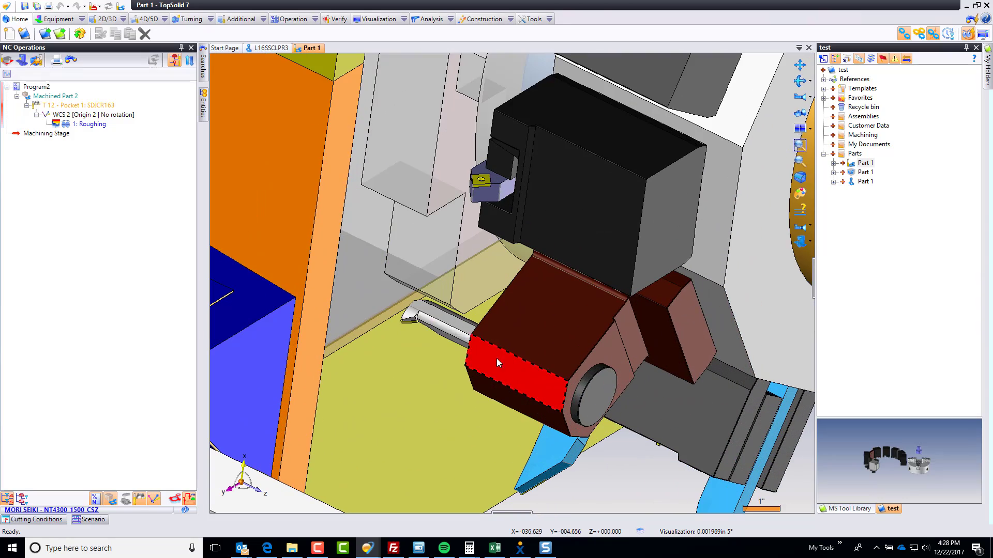
Delete the D55-Rhombic L Internal Turn r 0.4 iC 9.525 tool from turret pocket T 5 in the Tool Manager
click(56, 19)
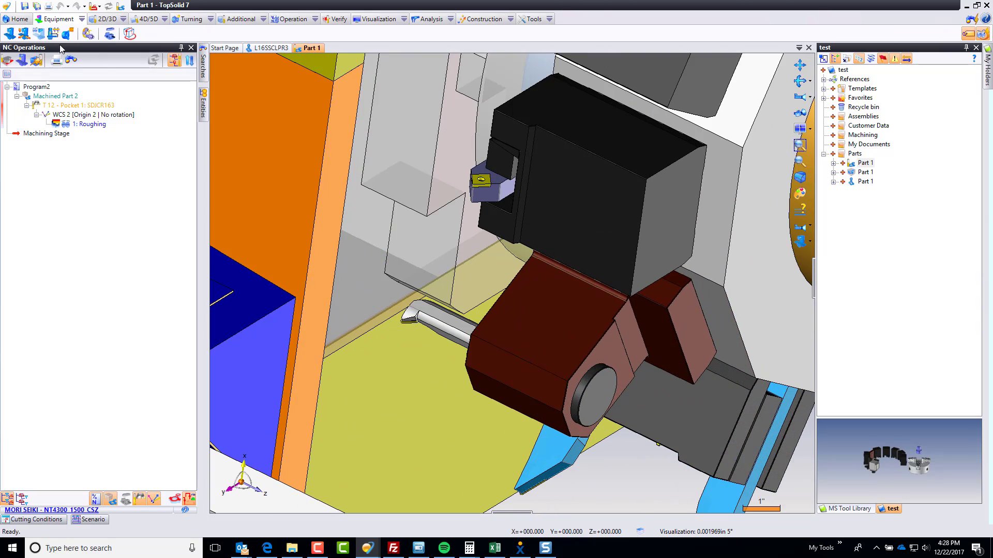
click(88, 34)
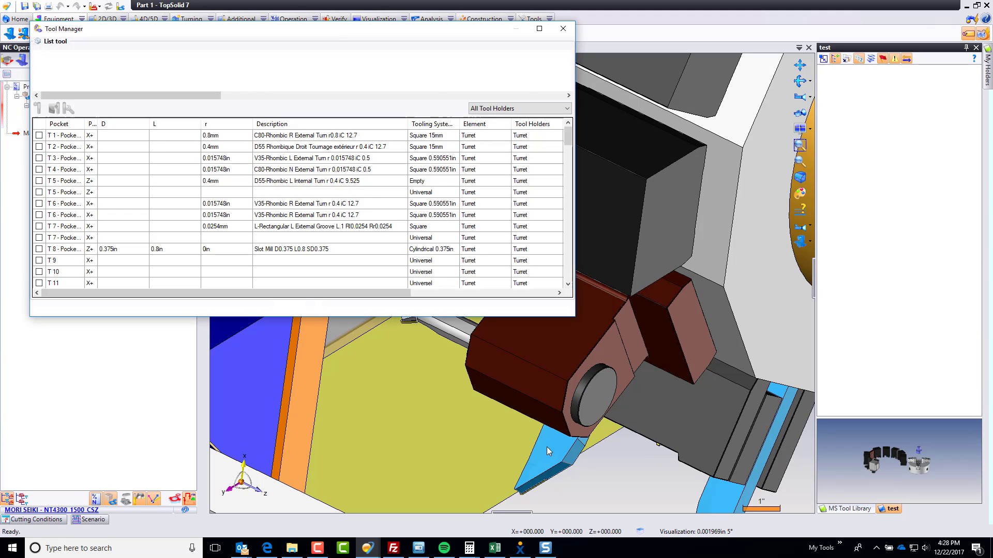
middle_drag(534, 388, 632, 463)
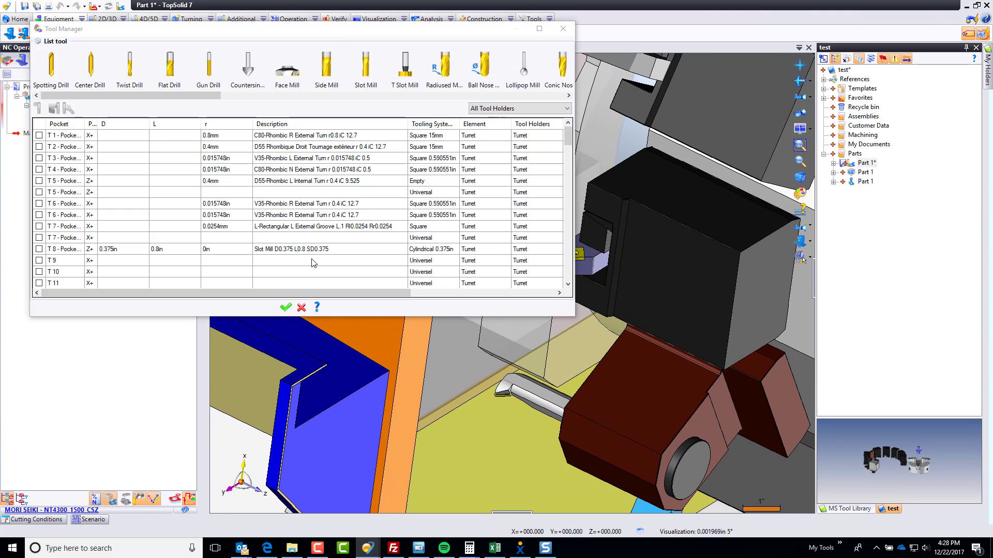
click(300, 182)
key(Delete)
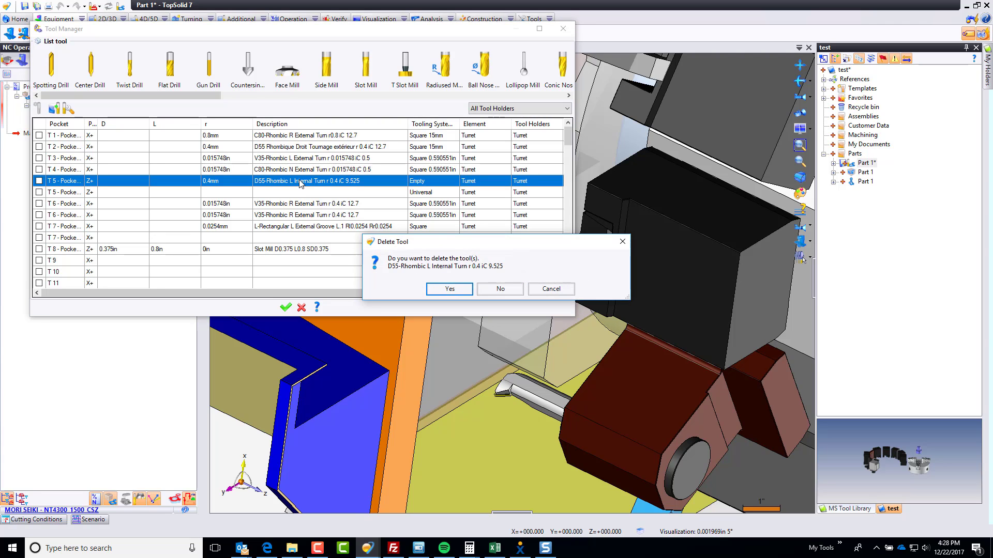
click(445, 288)
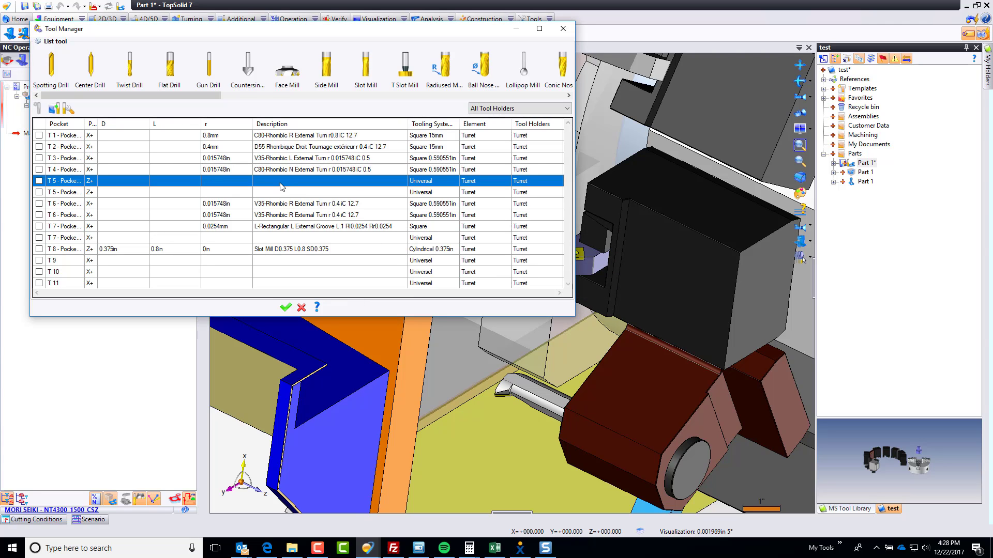
Load the L16SSCLPR3_GTM internal turning tool from the MS Tool Library into the first T 5 pocket and accept the tool list
drag(219, 96, 546, 101)
click(370, 70)
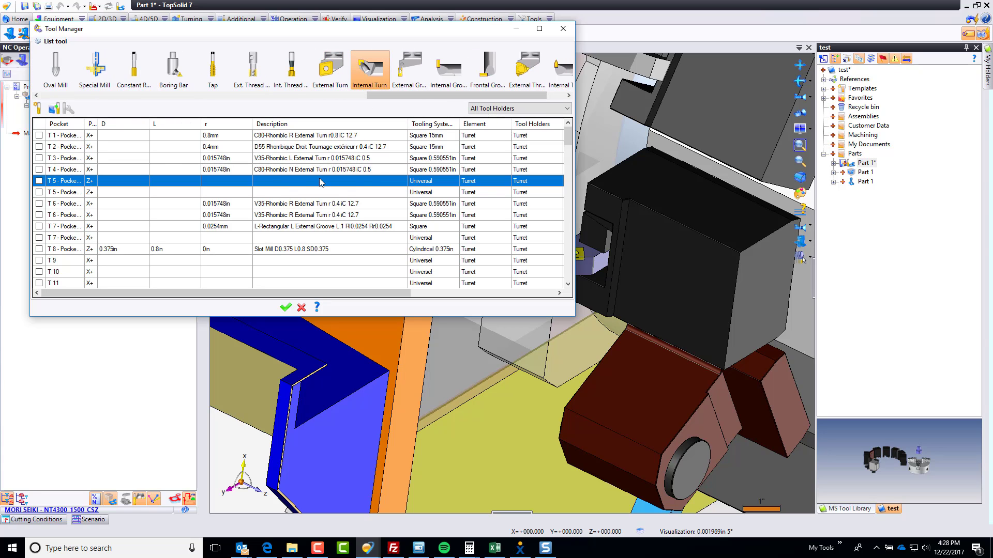
double_click(306, 182)
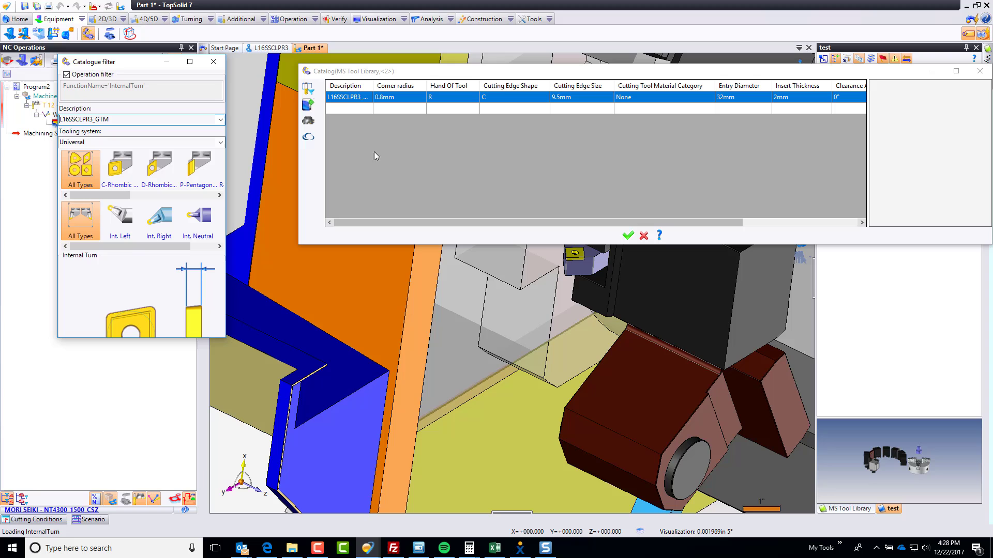
click(345, 98)
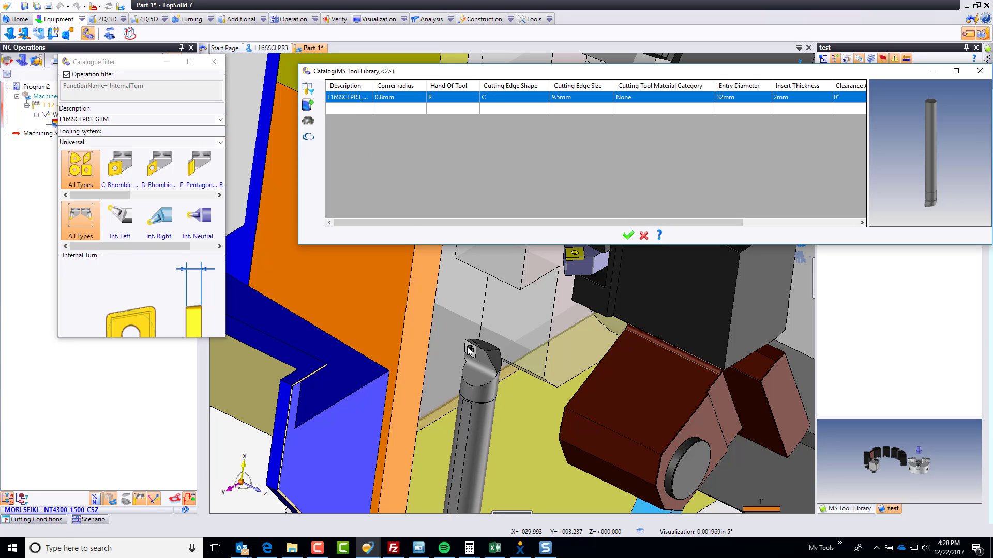
click(628, 236)
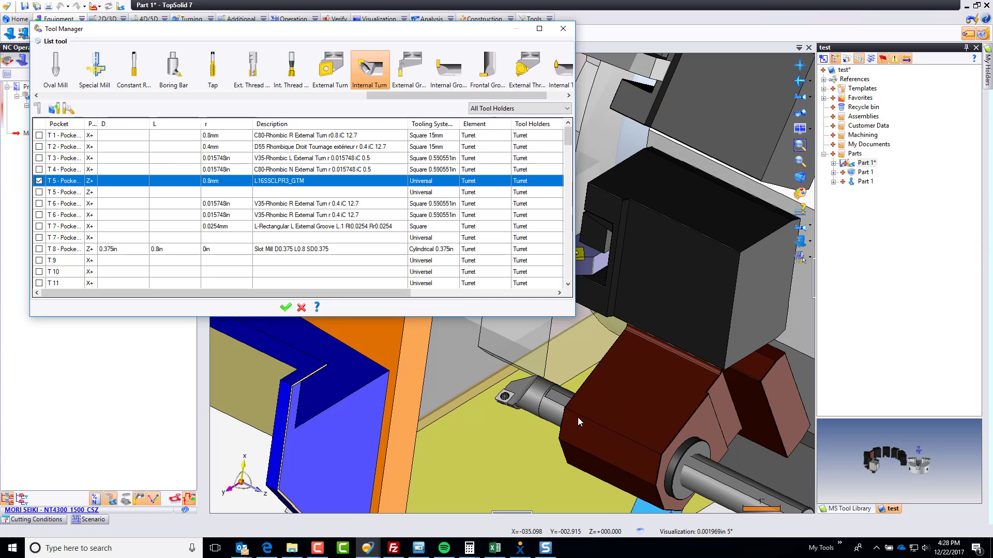
click(286, 307)
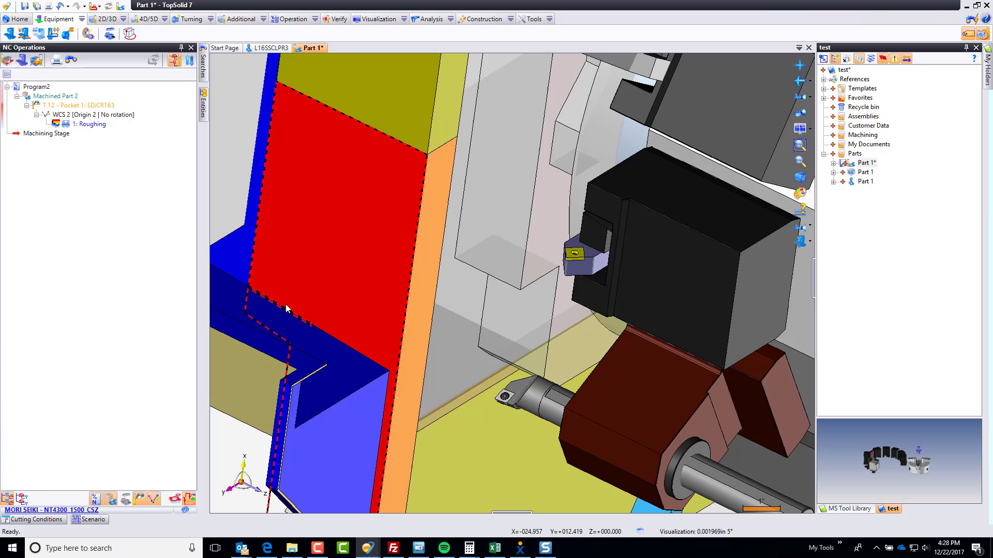